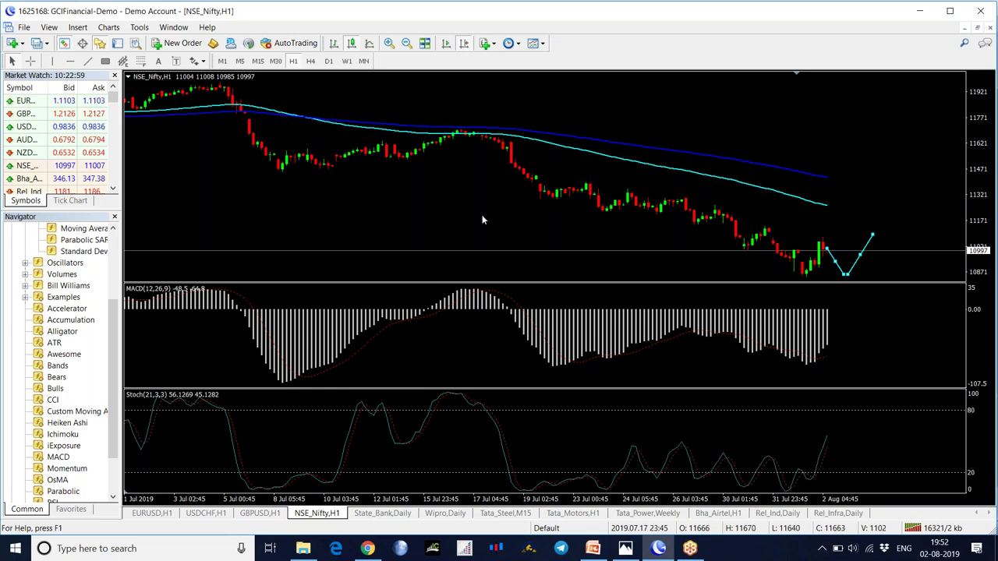
- Read dates and prices on the chart with the crosshair, then turn it off
mouse_move(480, 130)
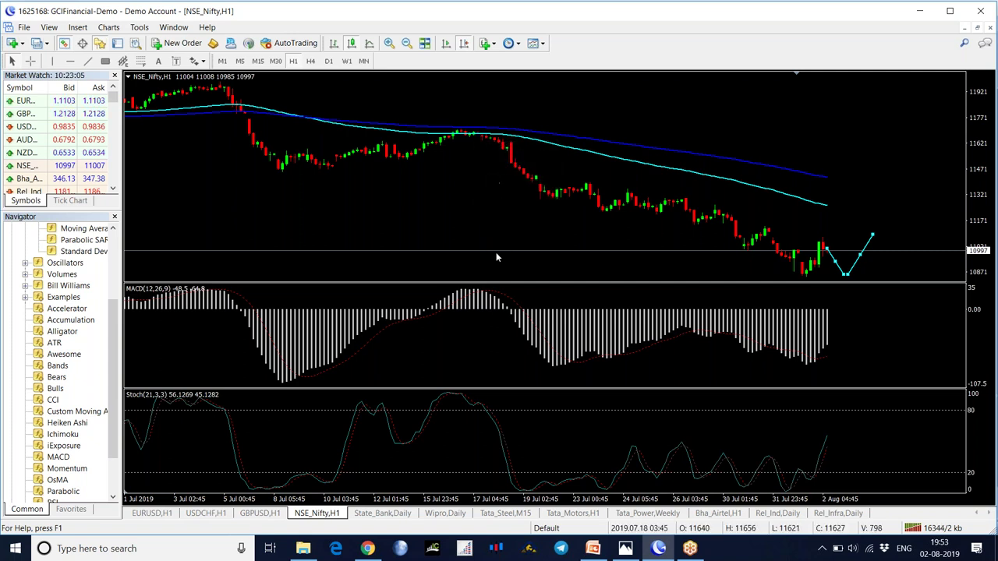
mouse_move(493, 427)
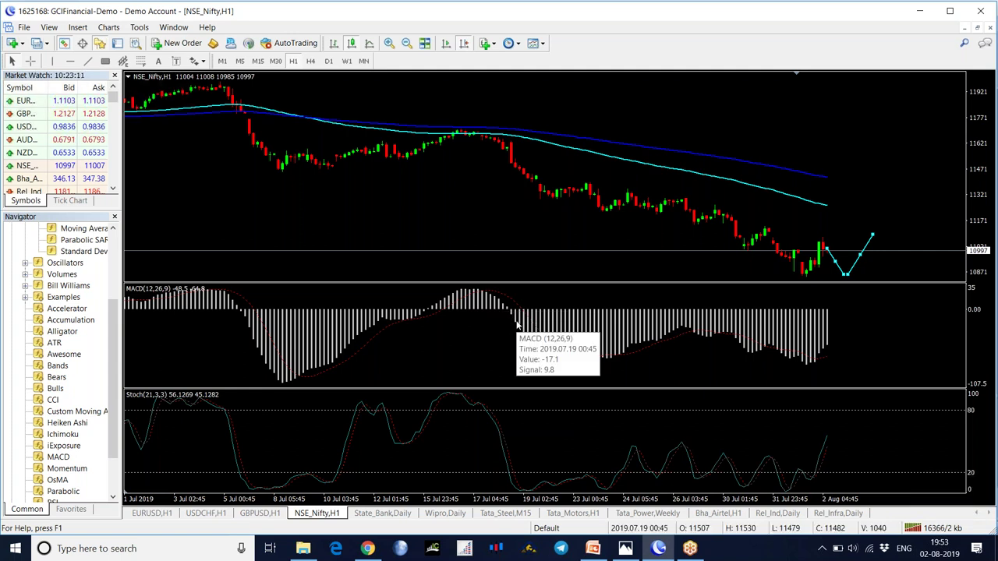
middle_click(503, 218)
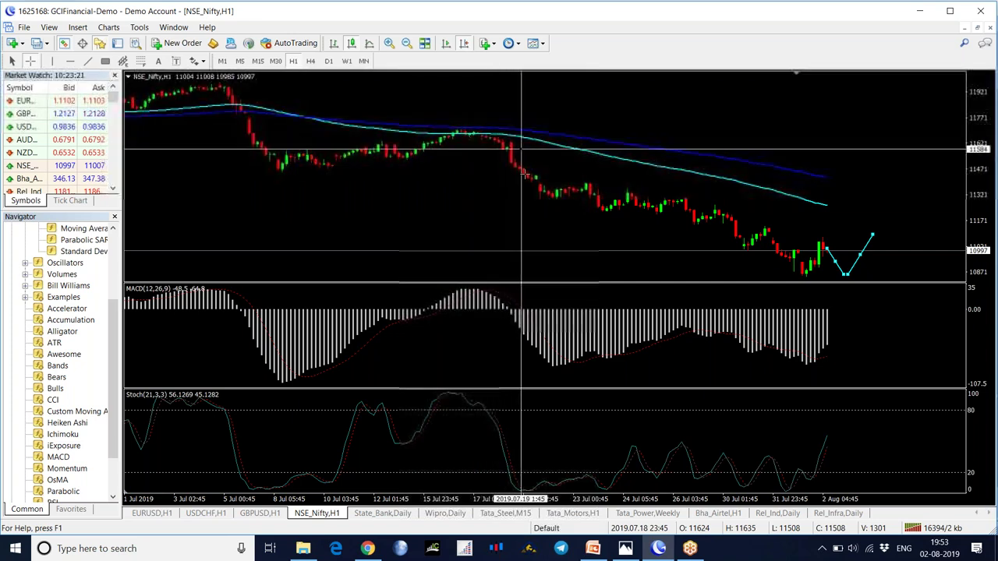
key(Escape)
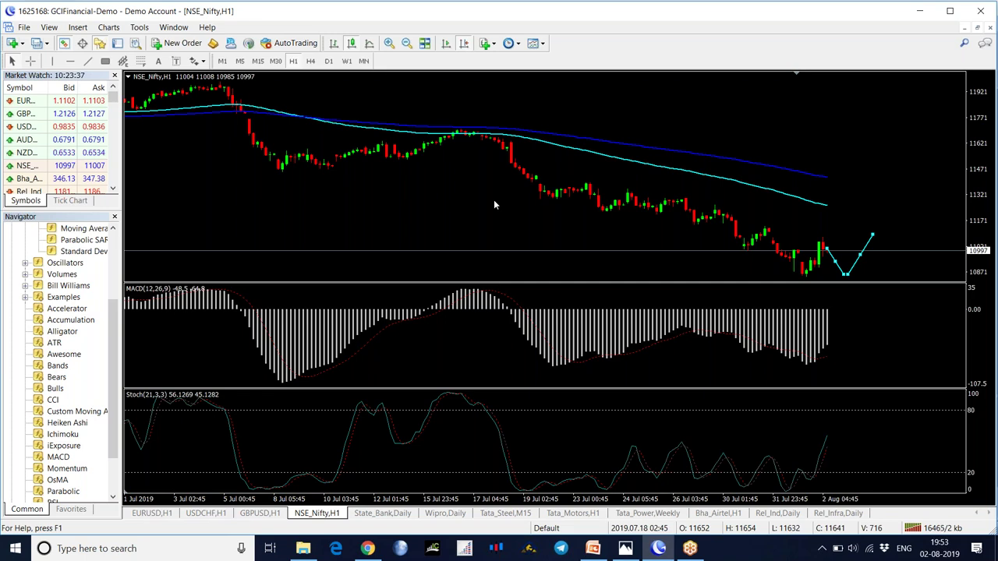
- Browse the Forex folders in Dropbox and on the New Volume (E:) drive
click(302, 548)
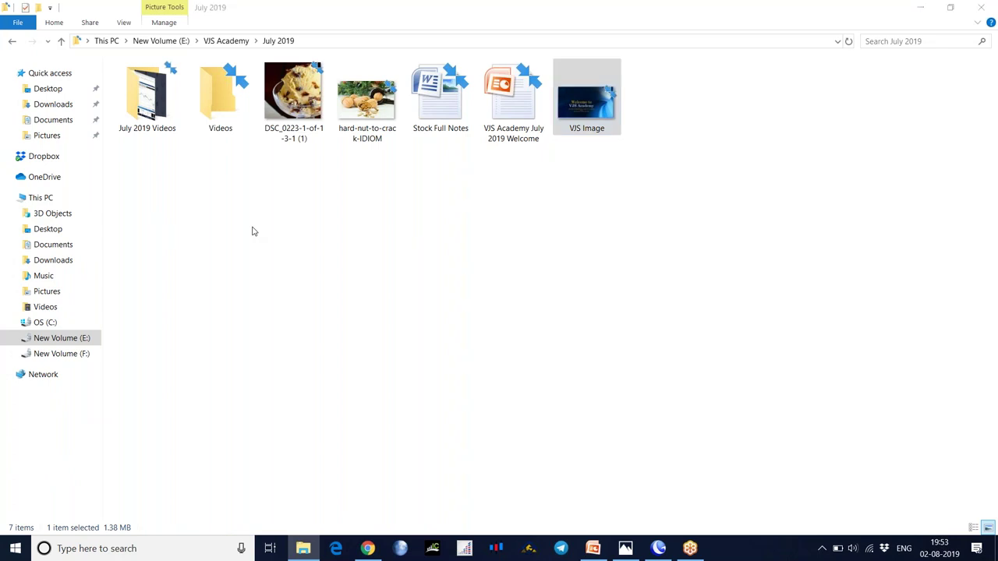
click(40, 197)
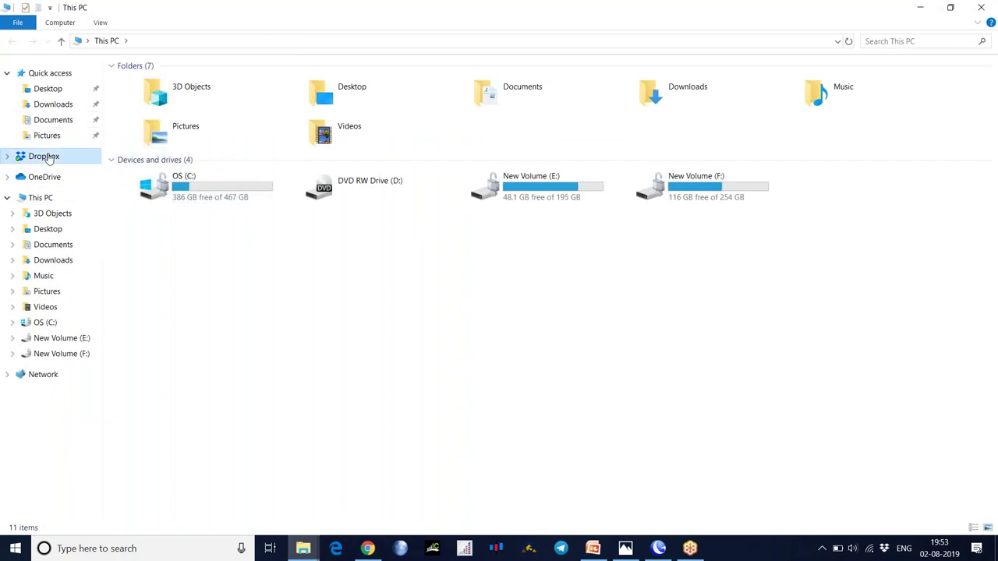
click(47, 157)
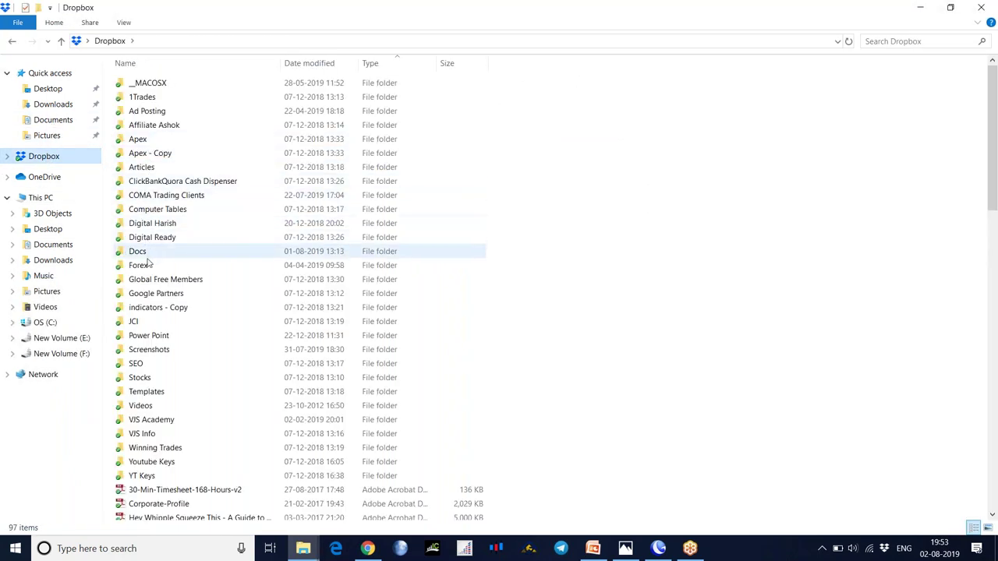
double_click(149, 268)
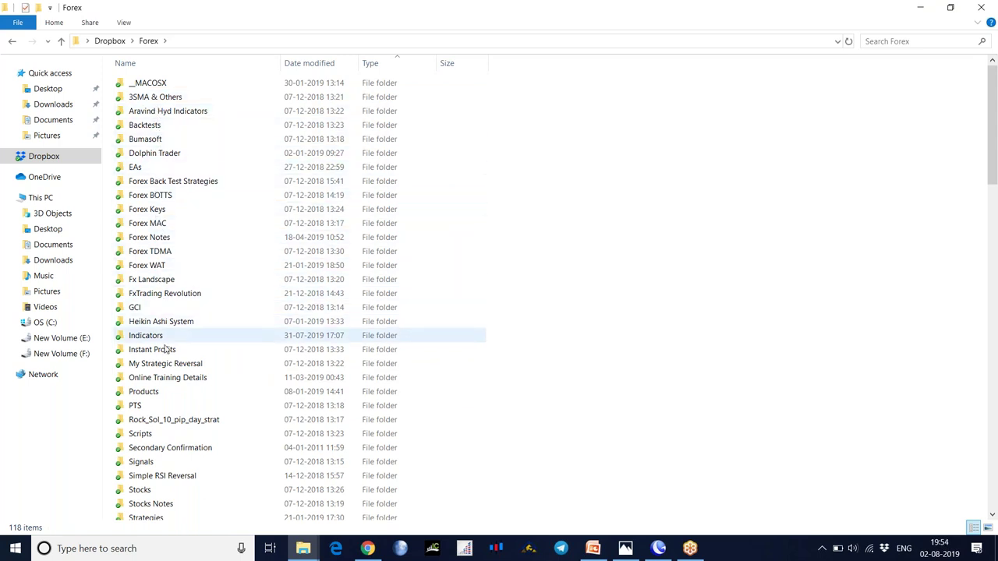
click(11, 45)
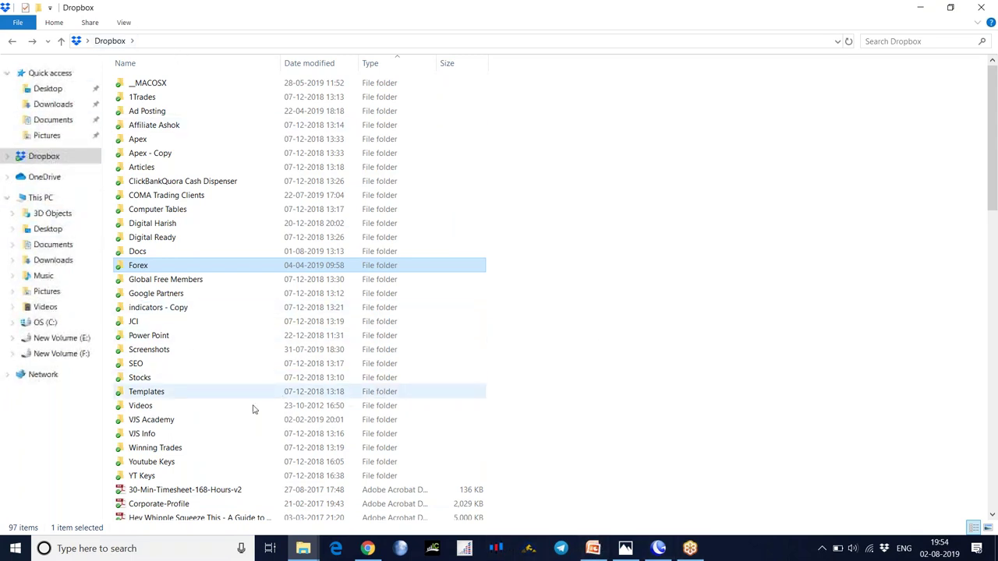
click(74, 338)
double_click(148, 127)
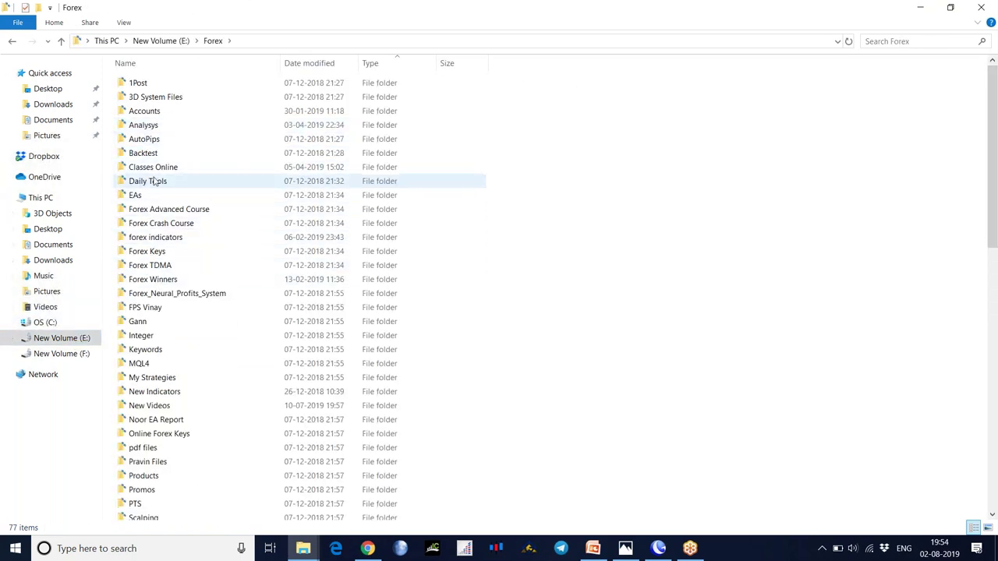
click(11, 42)
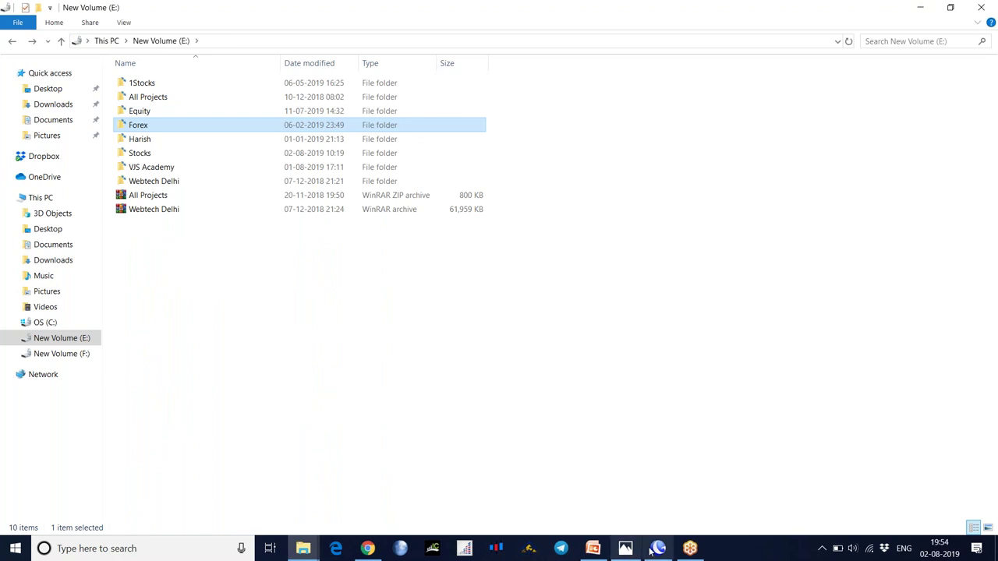
- Go to Desktop > MA Strategy Reports and open the COMA Strategy document in Word
click(659, 549)
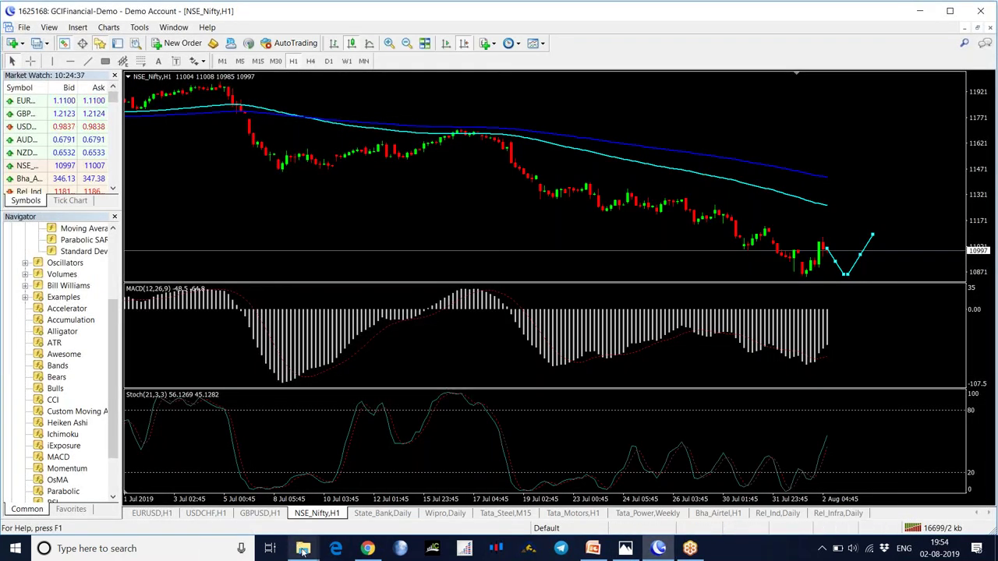
mouse_move(303, 549)
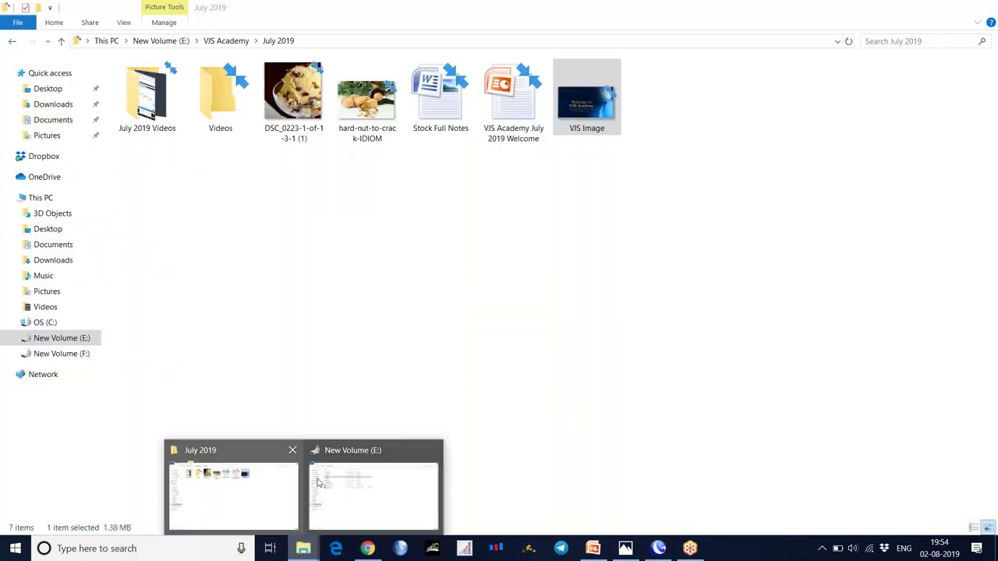
click(318, 483)
click(48, 88)
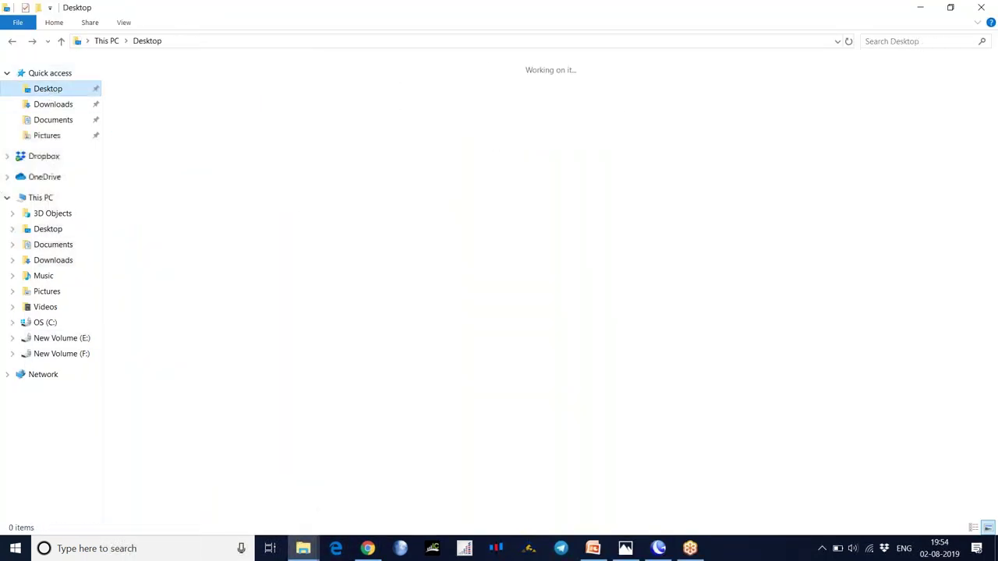
click(231, 122)
double_click(232, 121)
click(166, 87)
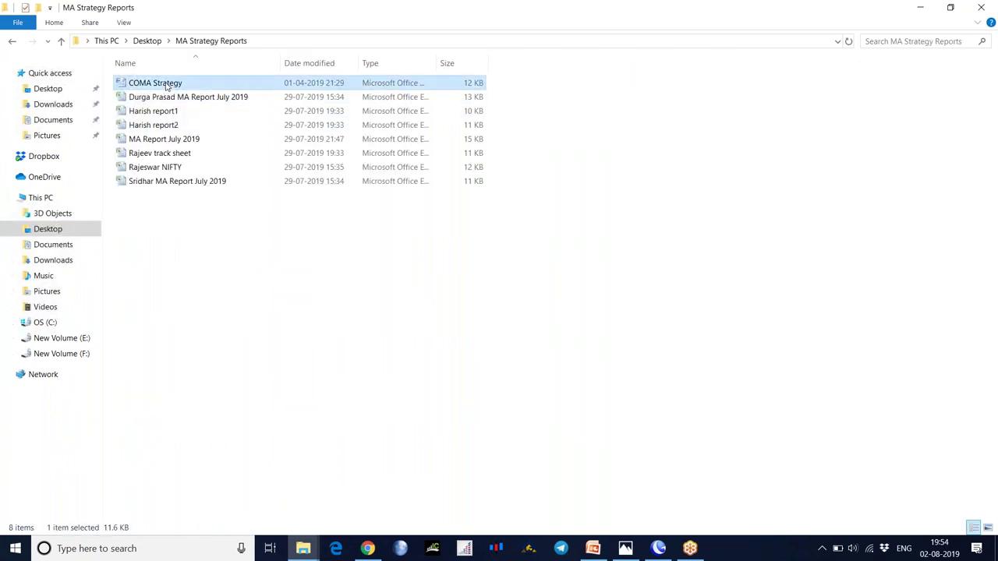
double_click(166, 87)
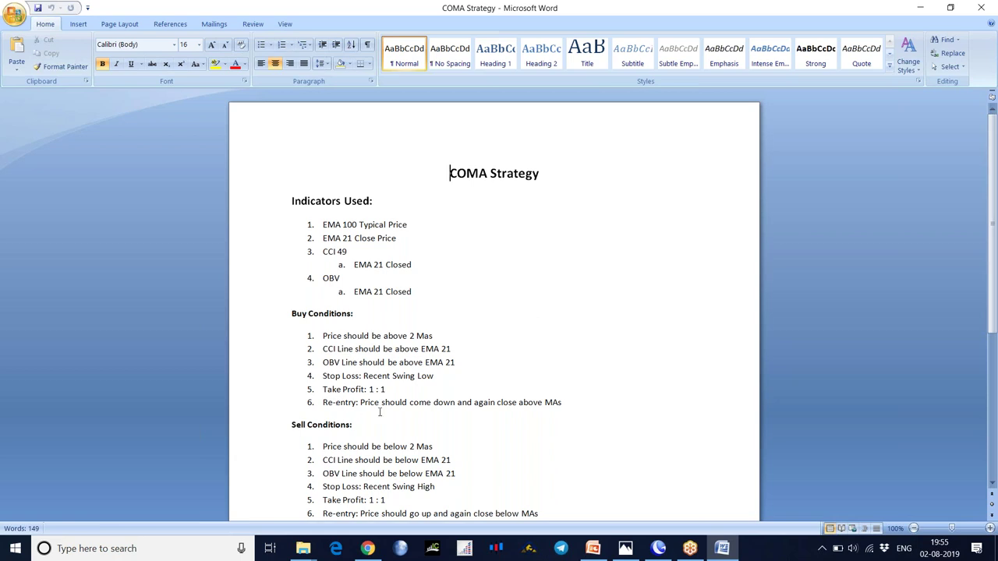
- Scroll through the COMA Strategy buy and sell conditions
scroll(426, 406, down, 2)
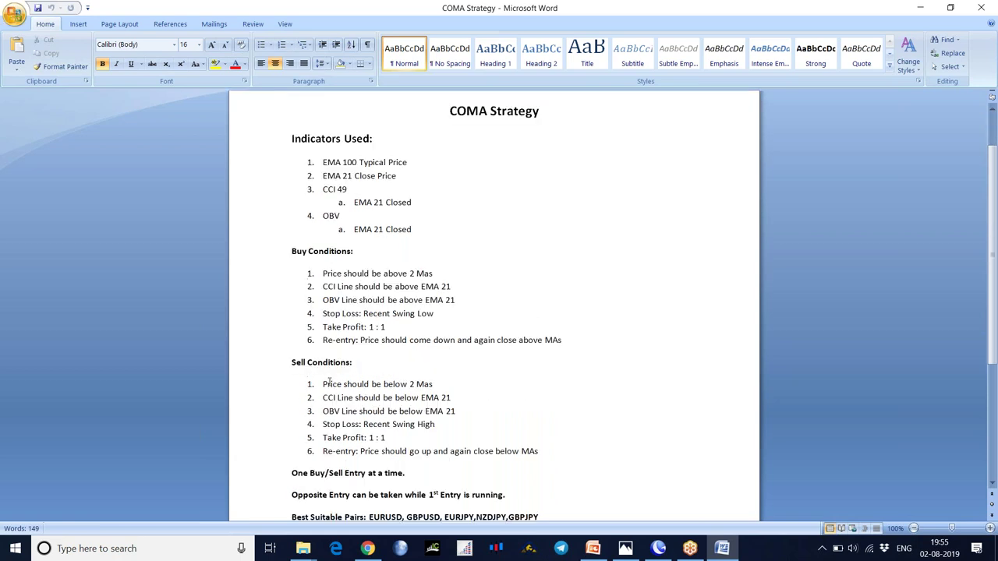
scroll(440, 422, down, 3)
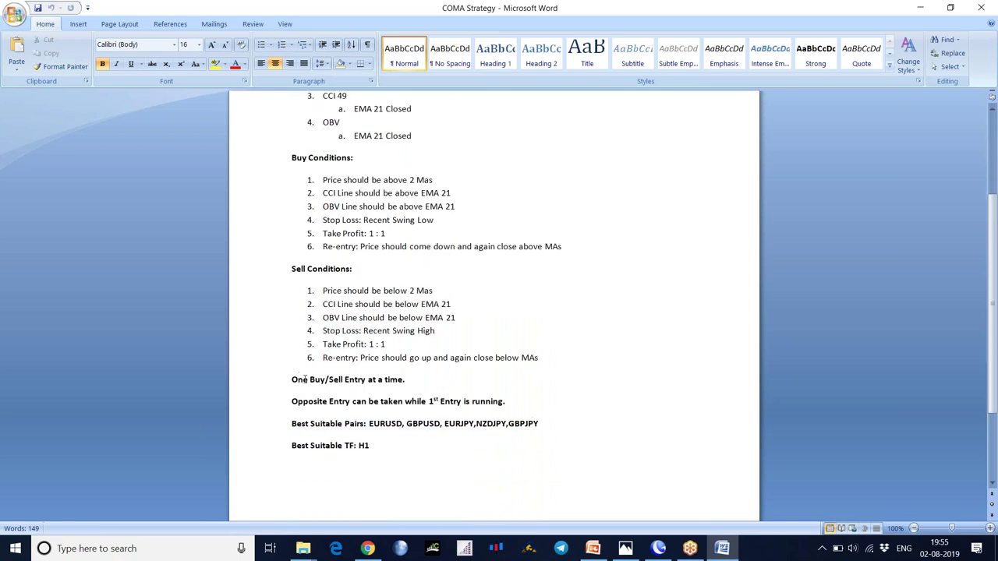
scroll(362, 369, down, 3)
scroll(364, 370, up, 8)
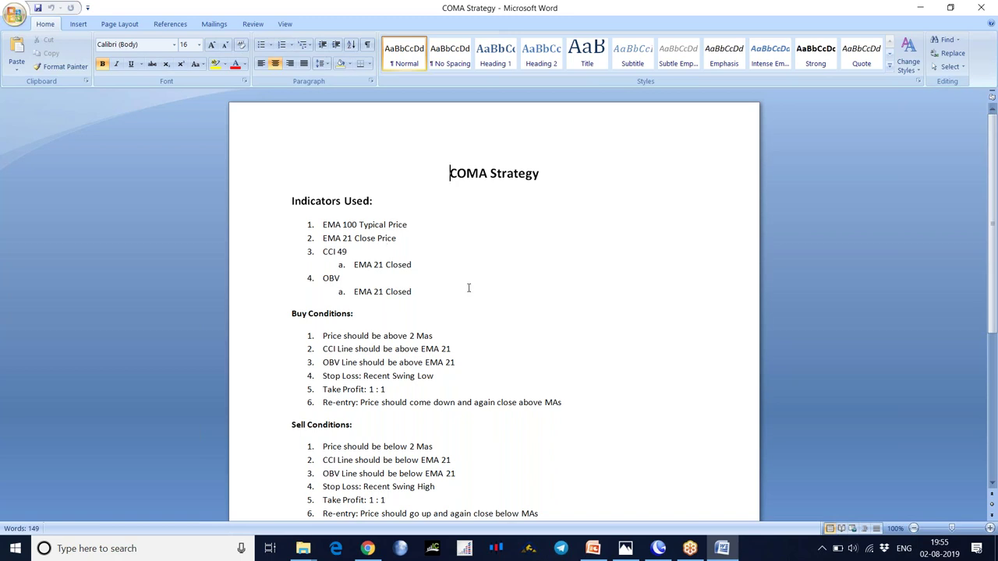
- Glance at the NIFTY chart, reread the COMA rules, then return to the second MetaTrader terminal
click(658, 548)
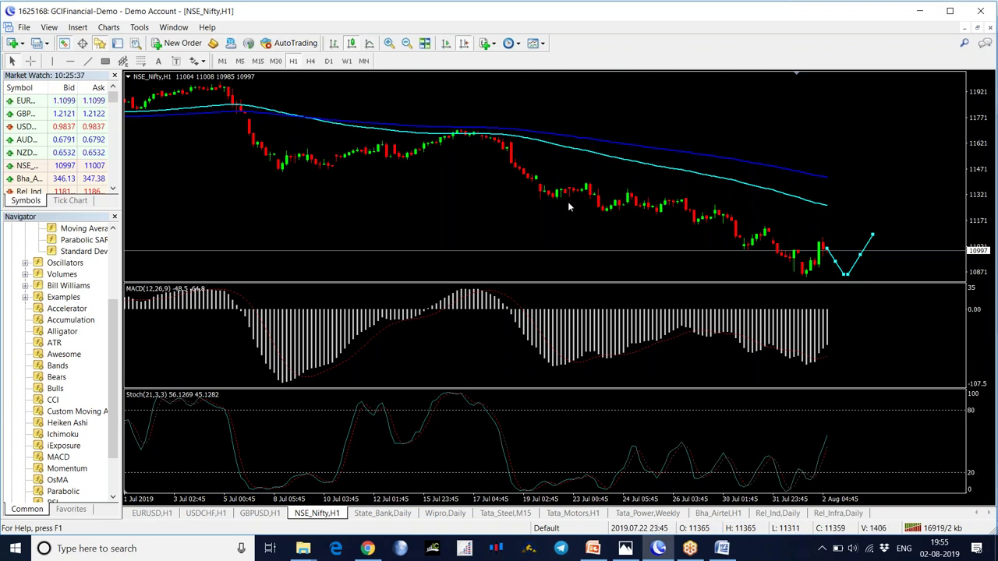
click(722, 548)
scroll(451, 286, down, 3)
scroll(445, 311, up, 3)
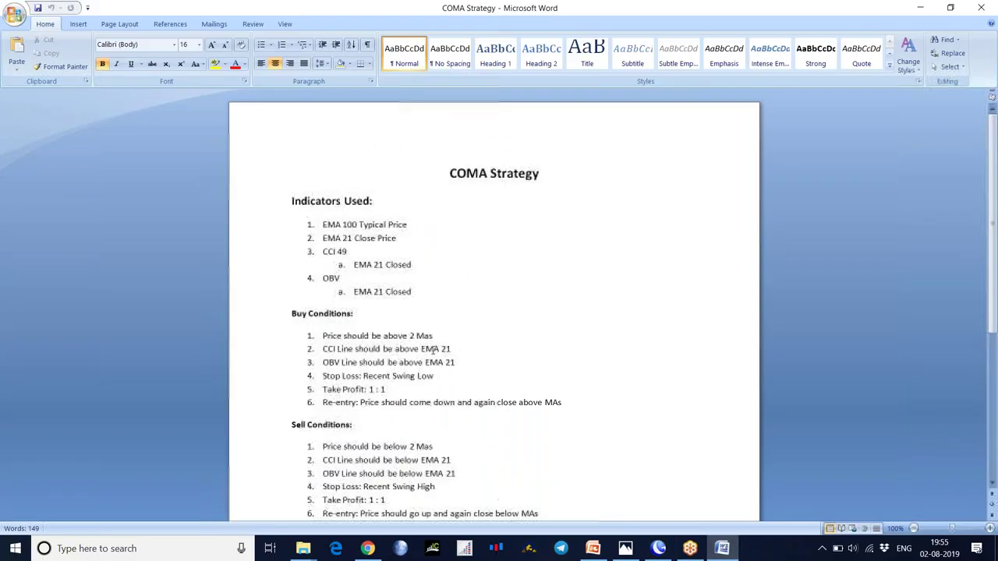
scroll(433, 351, down, 2)
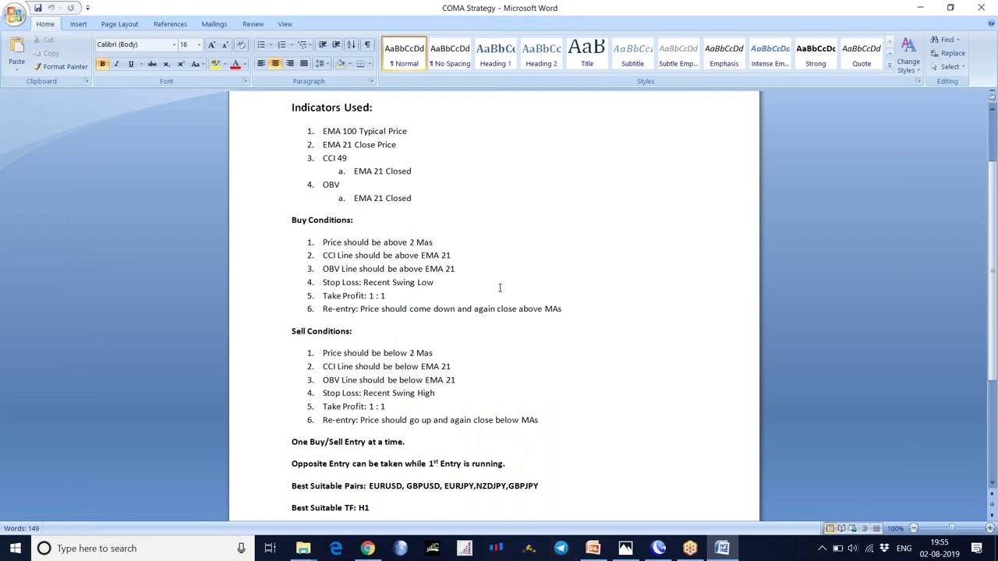
click(496, 550)
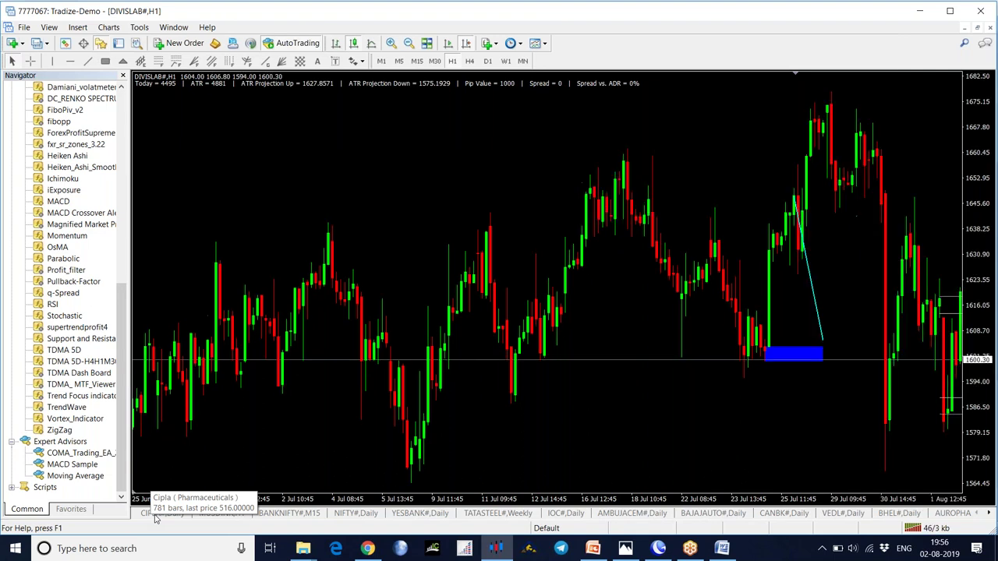
- Apply the 0COMA Trading Strategy template to CIPLA daily, then bring up NSE_Nifty's indicator list
click(155, 516)
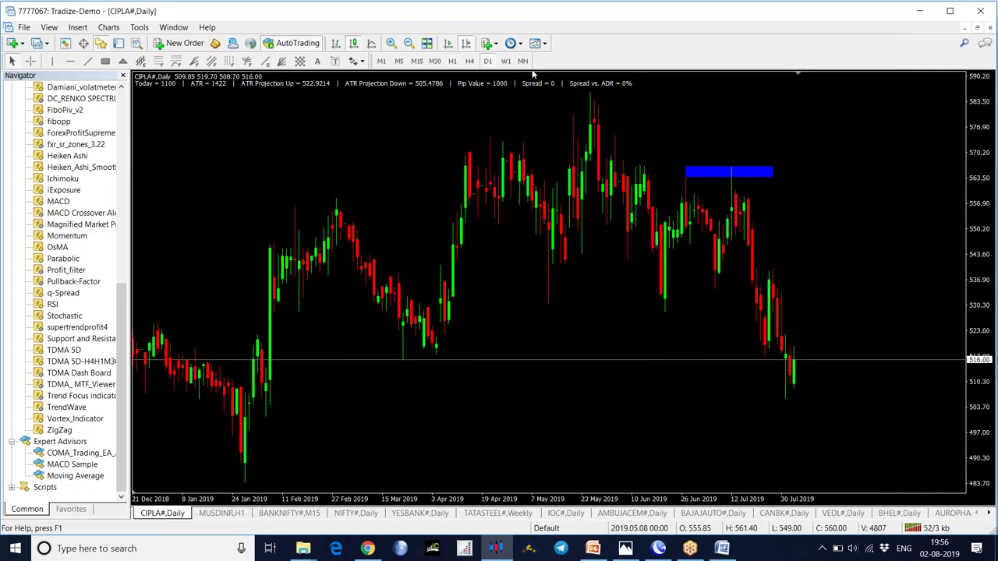
click(544, 44)
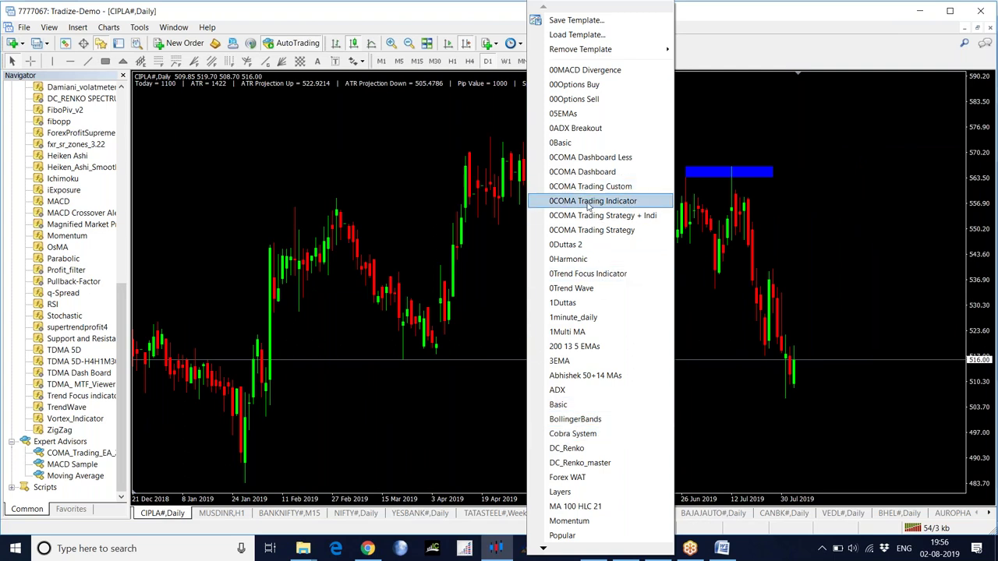
click(593, 230)
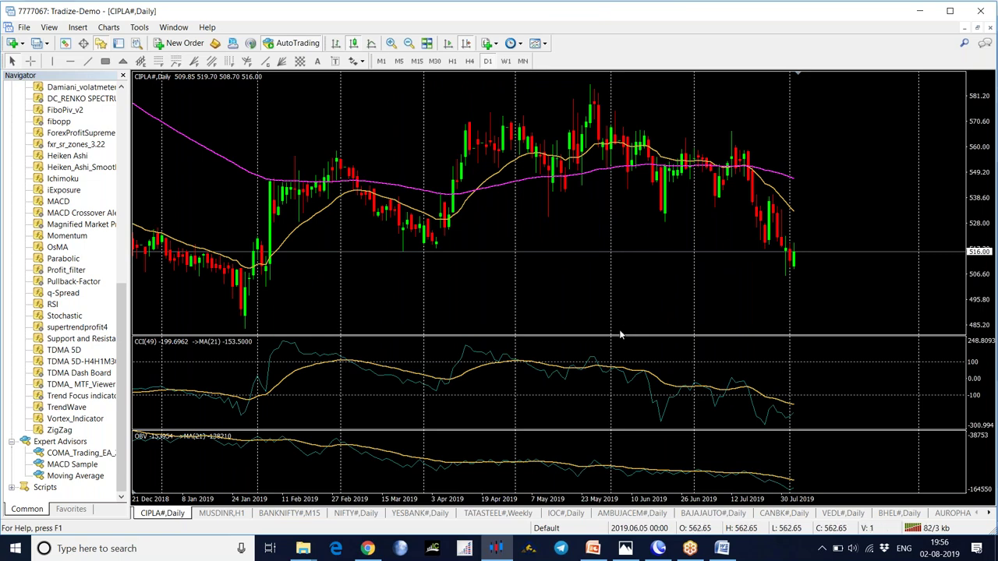
mouse_move(507, 181)
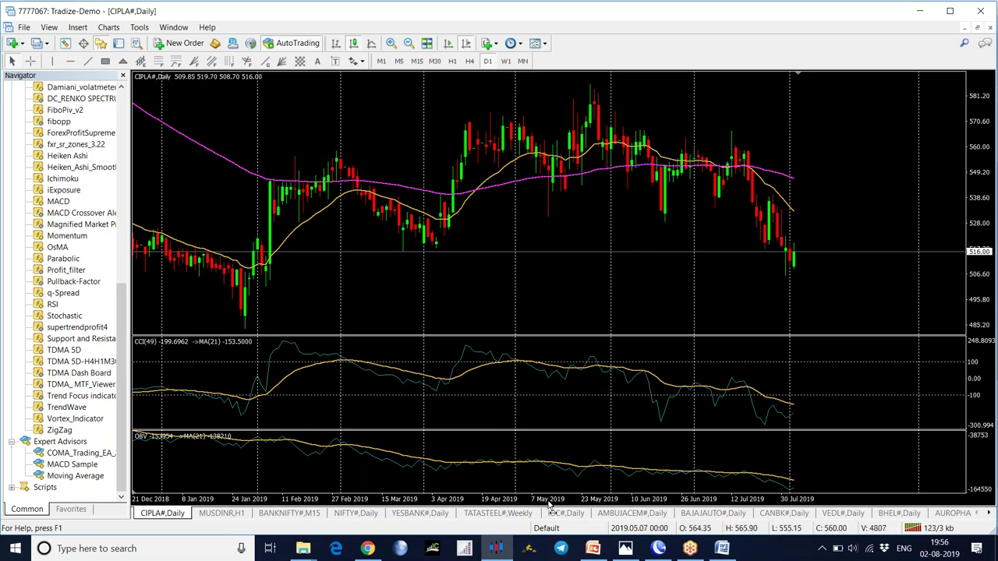
click(659, 548)
click(486, 43)
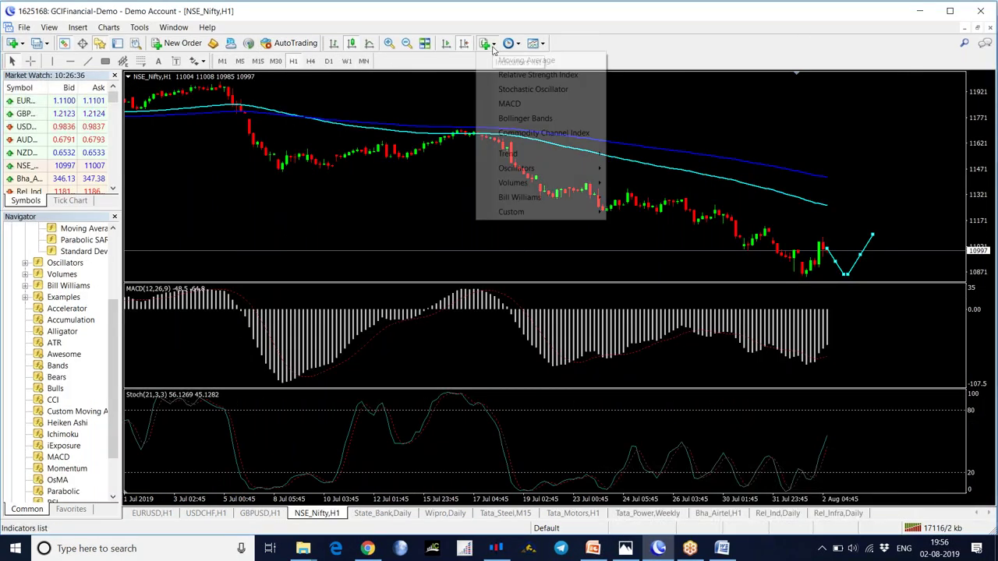
- Attach a CCI pane to NSE_Nifty H1 and change its period to 49 via the Indicators List
click(515, 133)
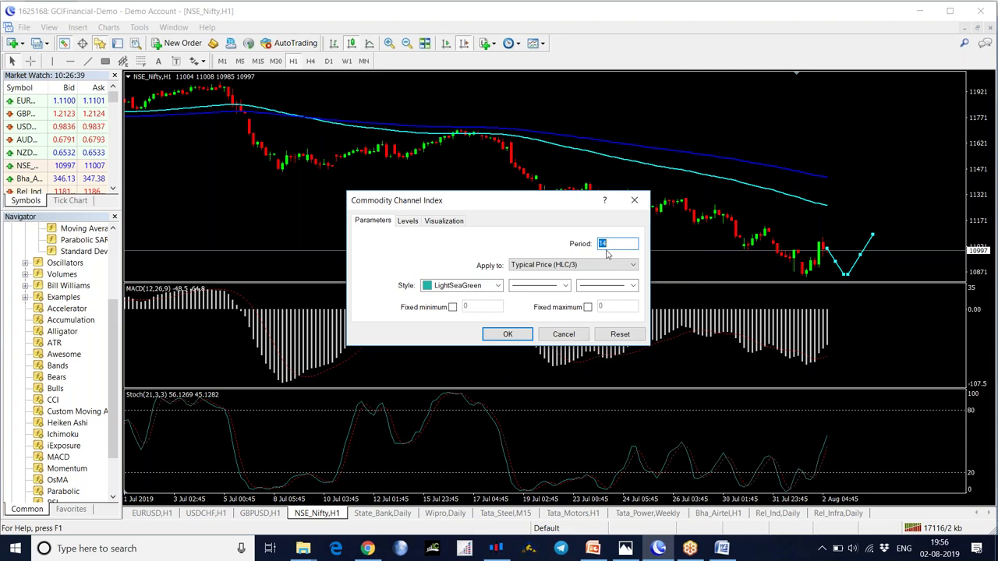
click(508, 334)
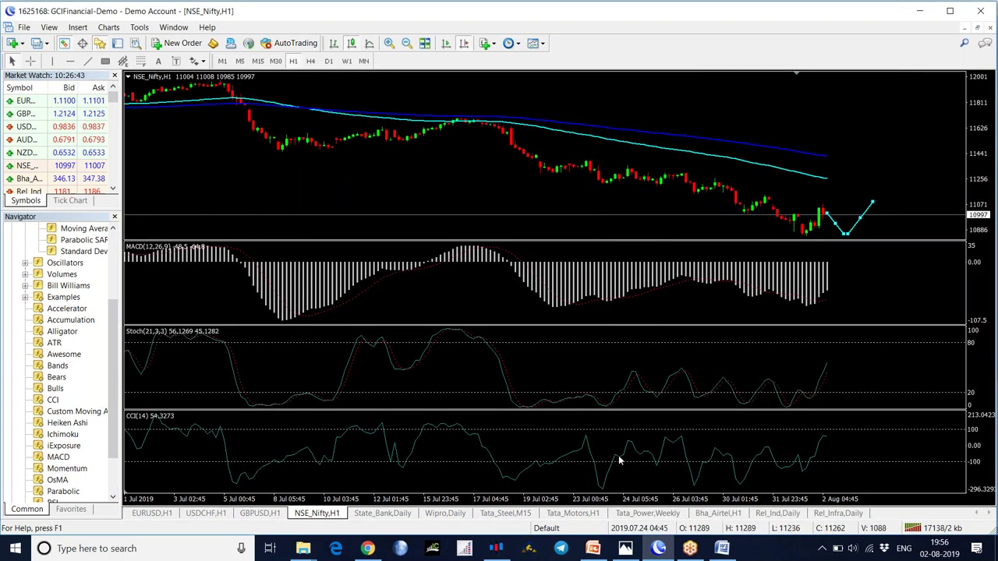
right_click(496, 172)
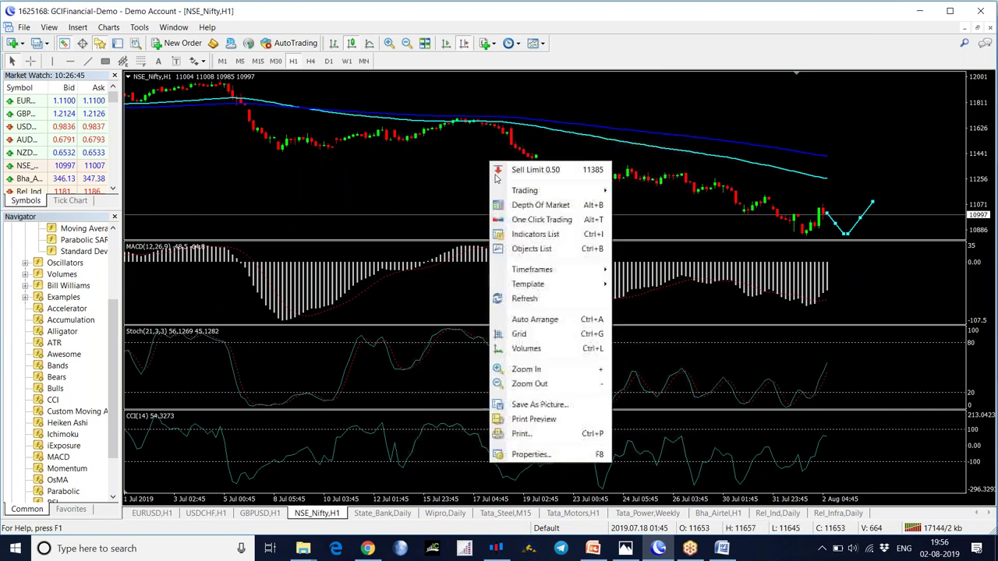
click(511, 238)
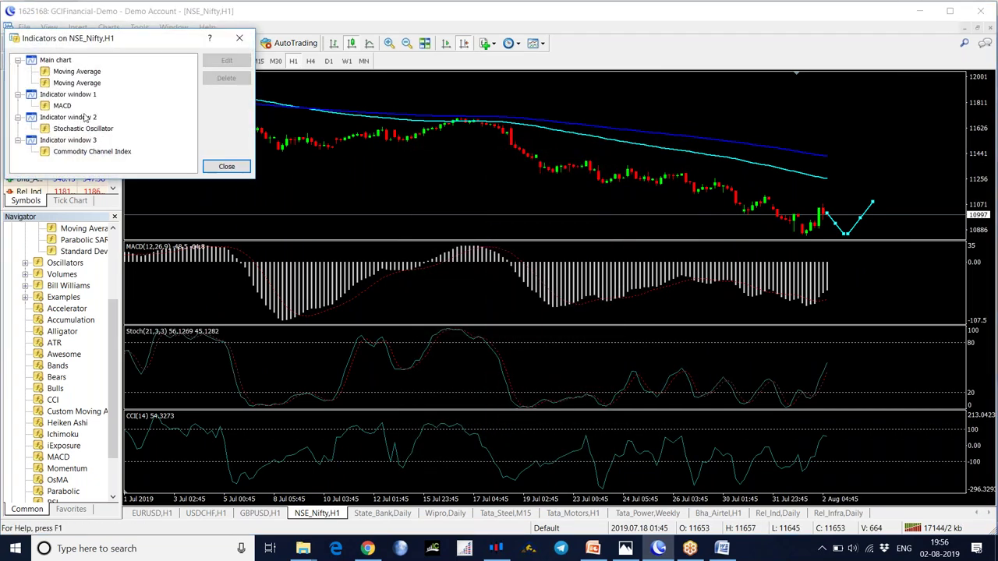
double_click(84, 151)
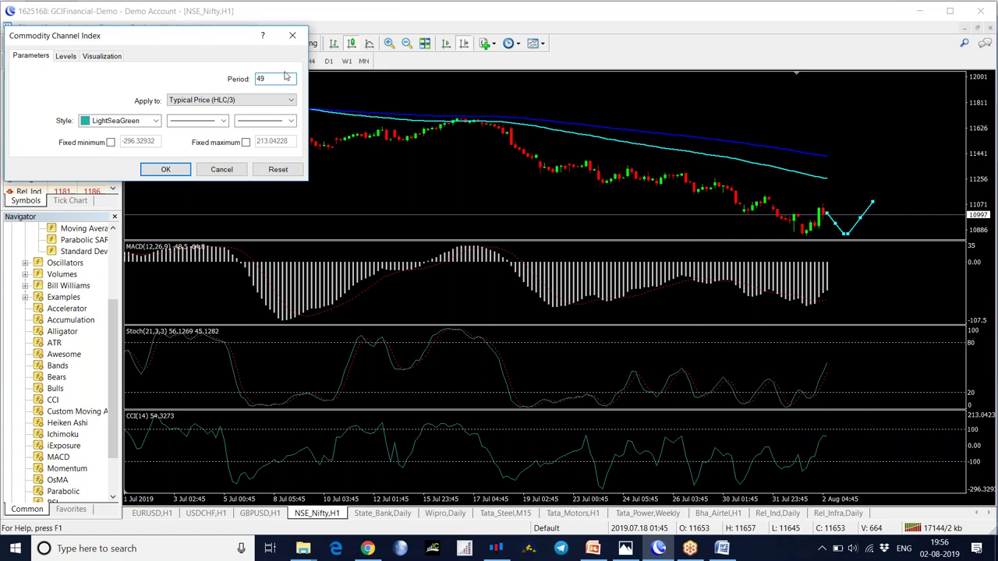
click(165, 169)
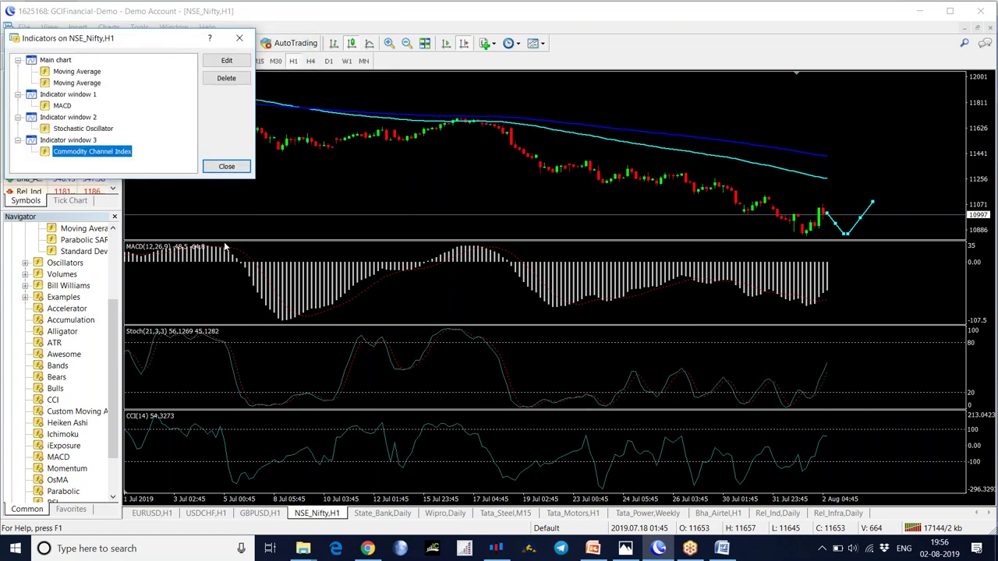
click(226, 166)
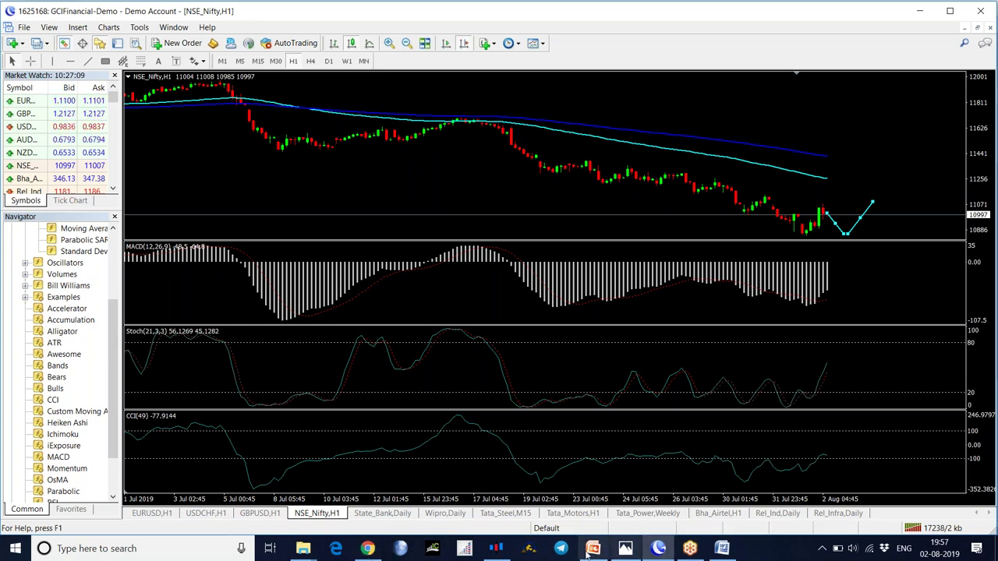
- Review earlier CIPLA price history, then switch it to H1 showing the latest bars
click(497, 550)
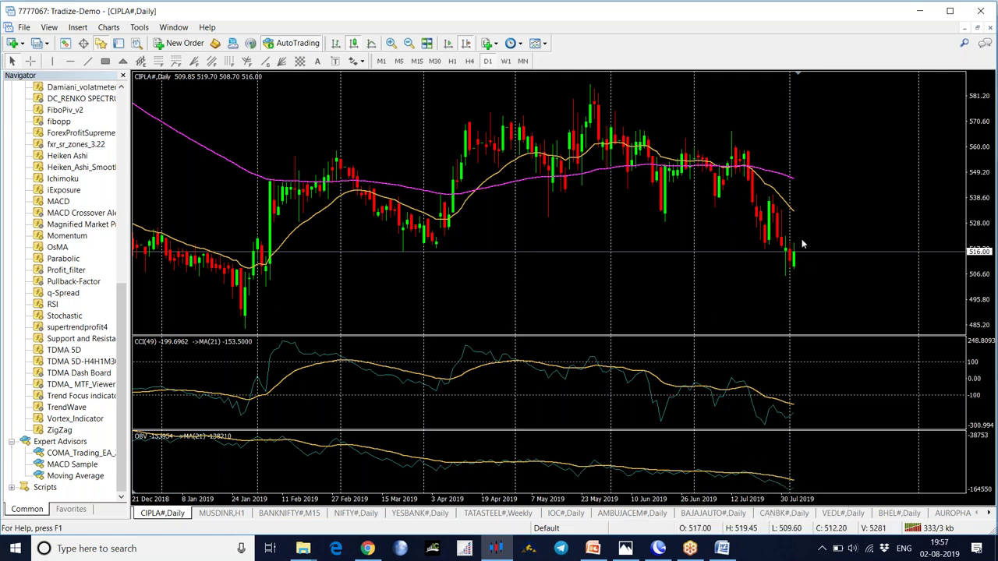
drag(314, 252, 670, 272)
drag(332, 256, 574, 241)
drag(299, 255, 410, 254)
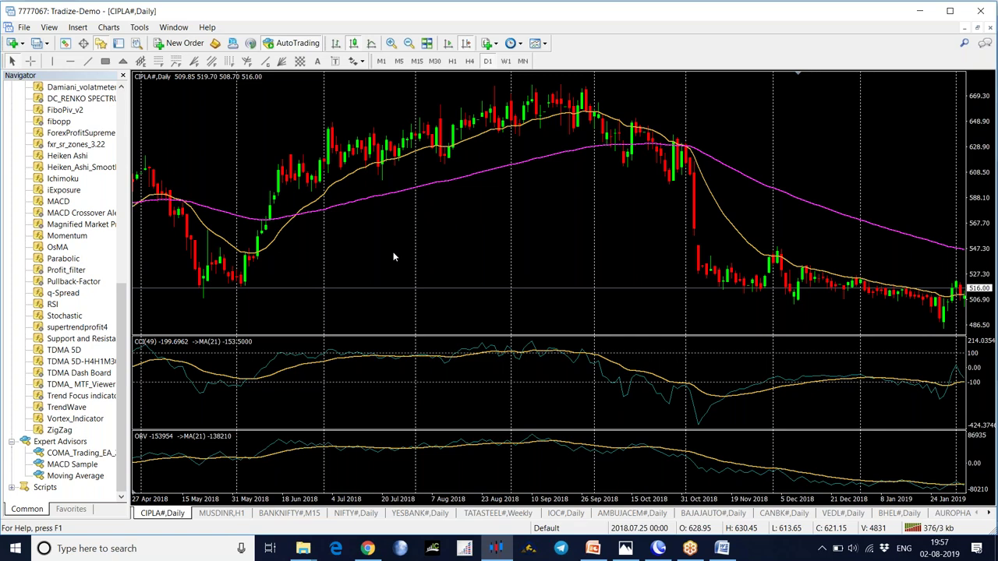
click(452, 61)
click(467, 46)
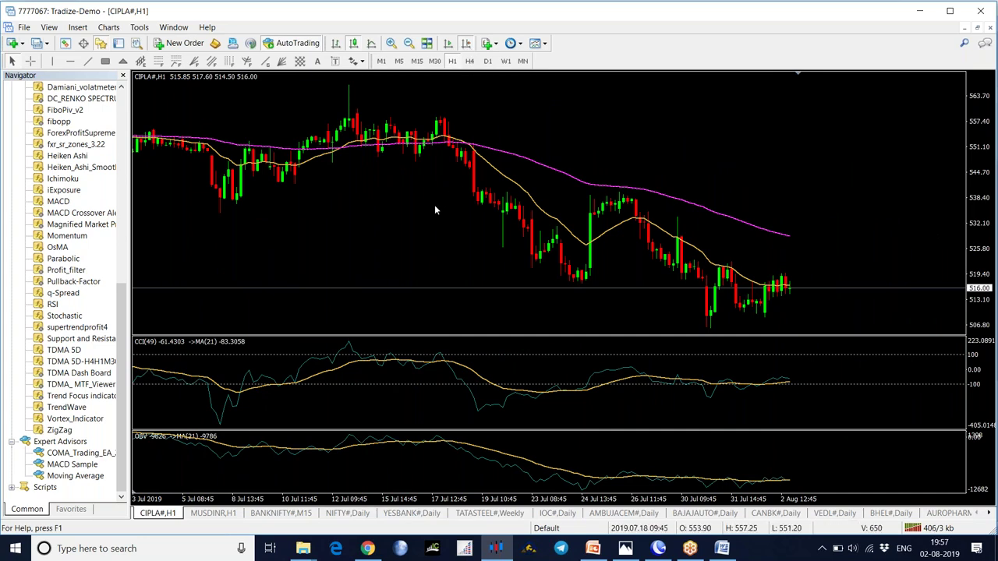
- Apply the 0COMA Trading Indicator template to CIPLA H1 and dismiss its not-registered alert
click(538, 42)
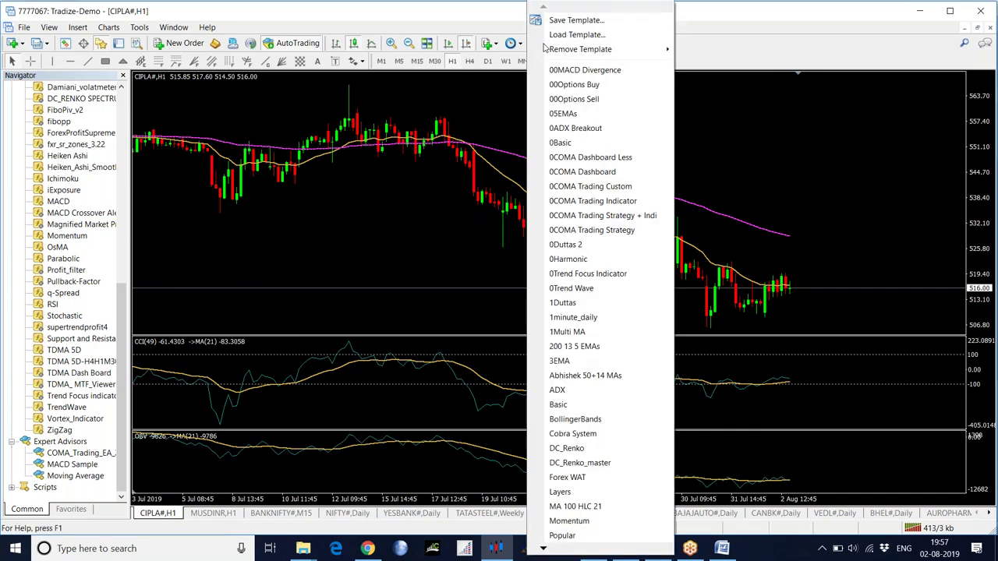
click(594, 203)
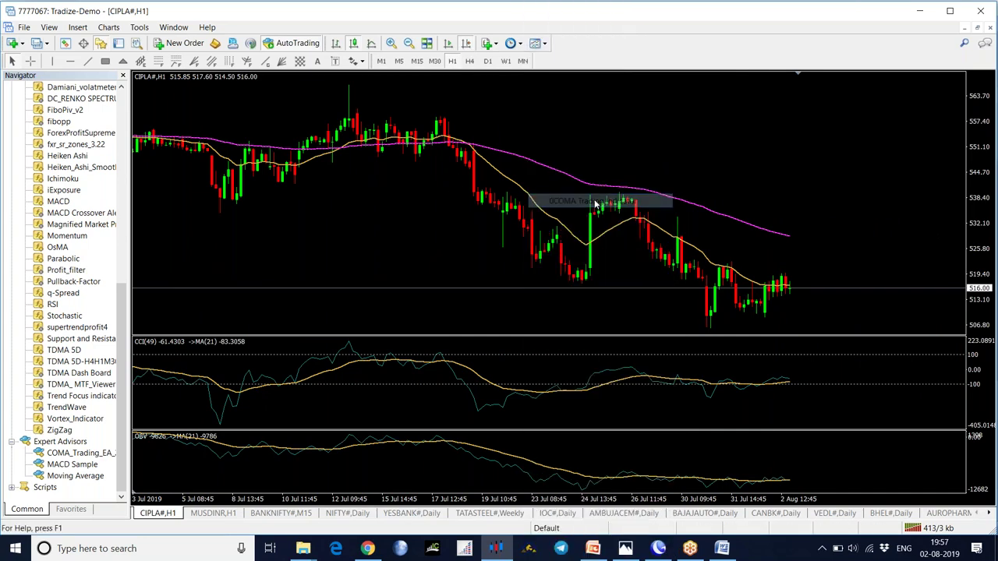
click(443, 258)
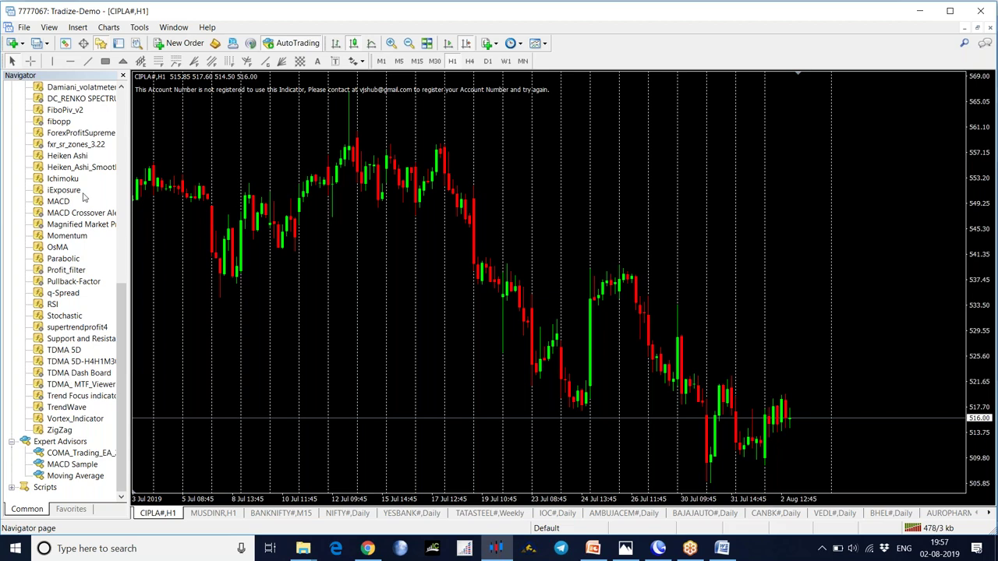
scroll(84, 197, up, 1)
scroll(80, 144, up, 1)
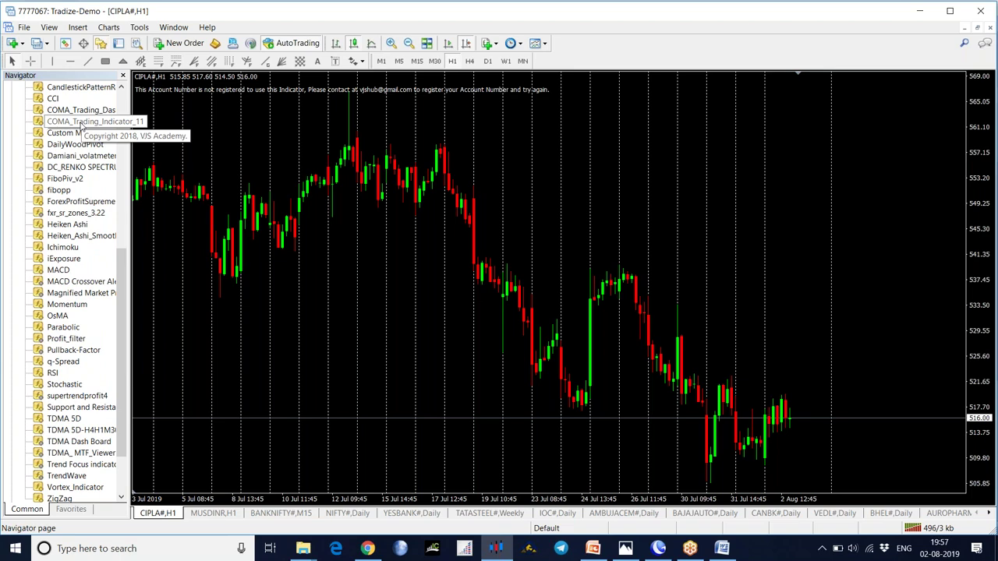
- Open COMA_Trading_Indicator_11 from the Navigator in MetaEditor using Modify
right_click(80, 124)
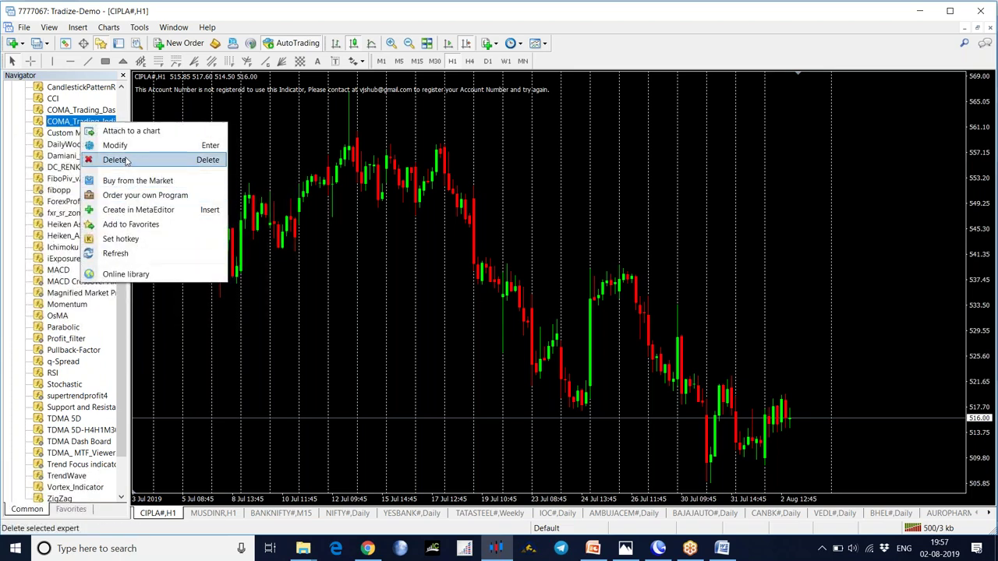
click(114, 146)
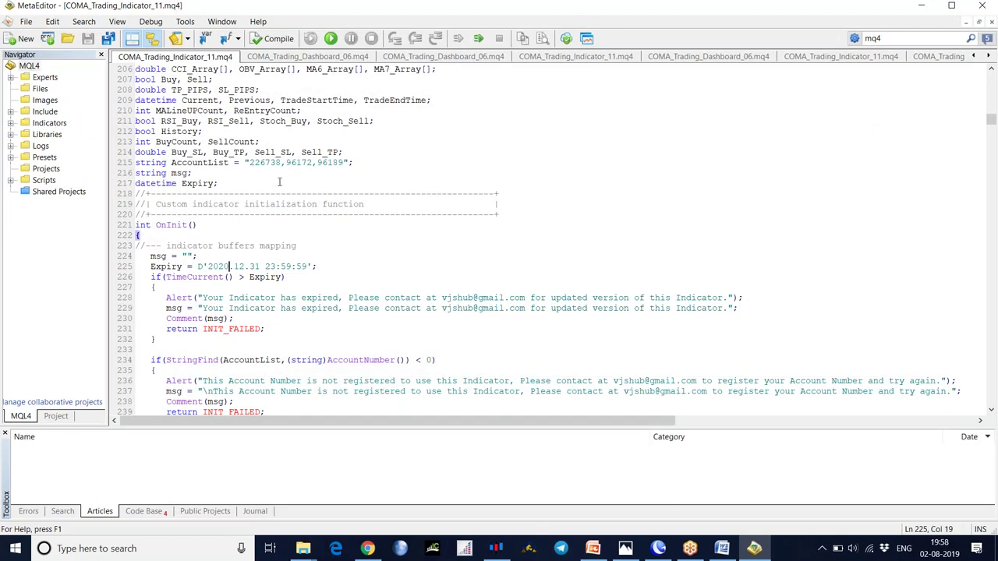
- Append the account number to AccountList on line 215, save, compile with 0 errors, close MetaEditor
click(344, 162)
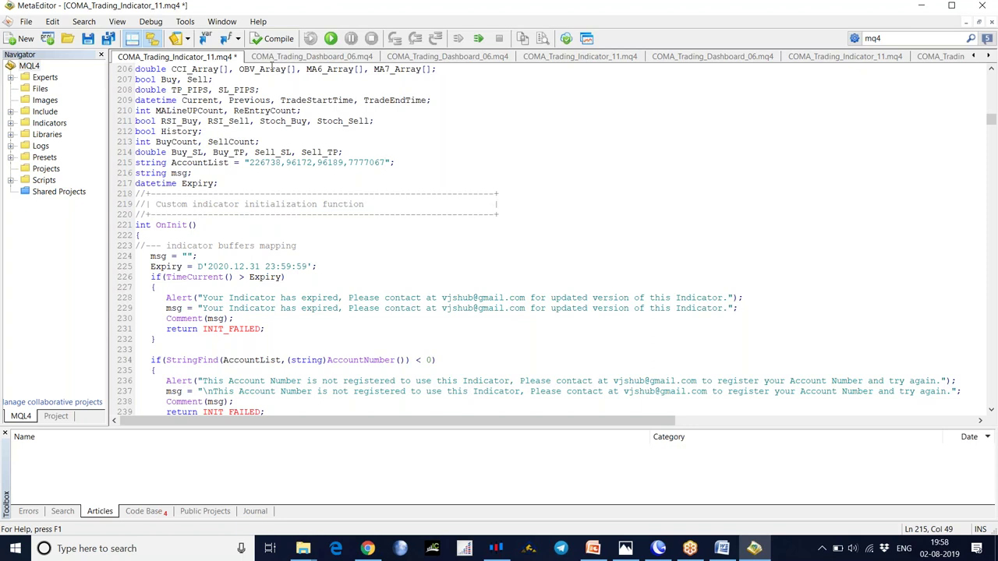
key(ctrl+s)
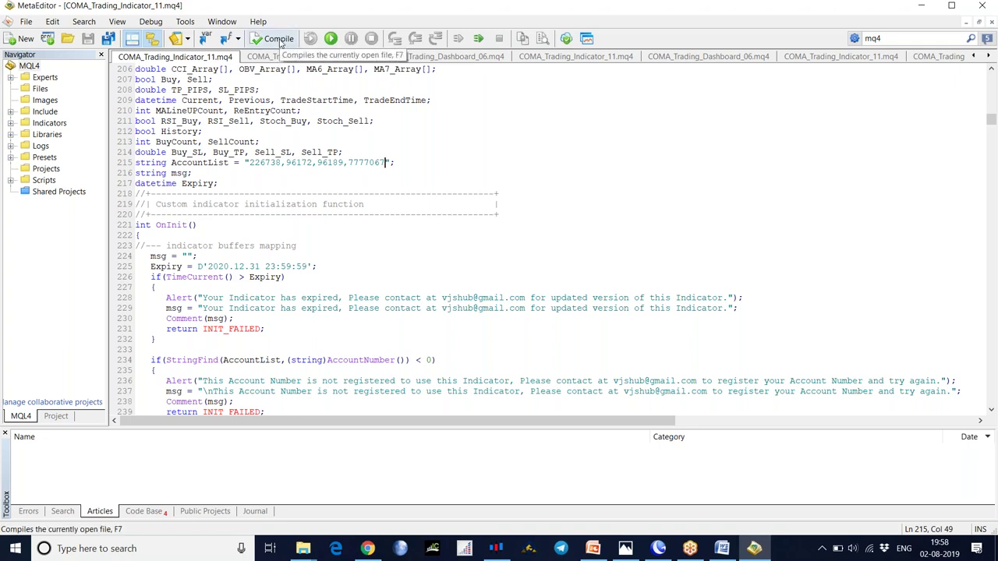
click(278, 39)
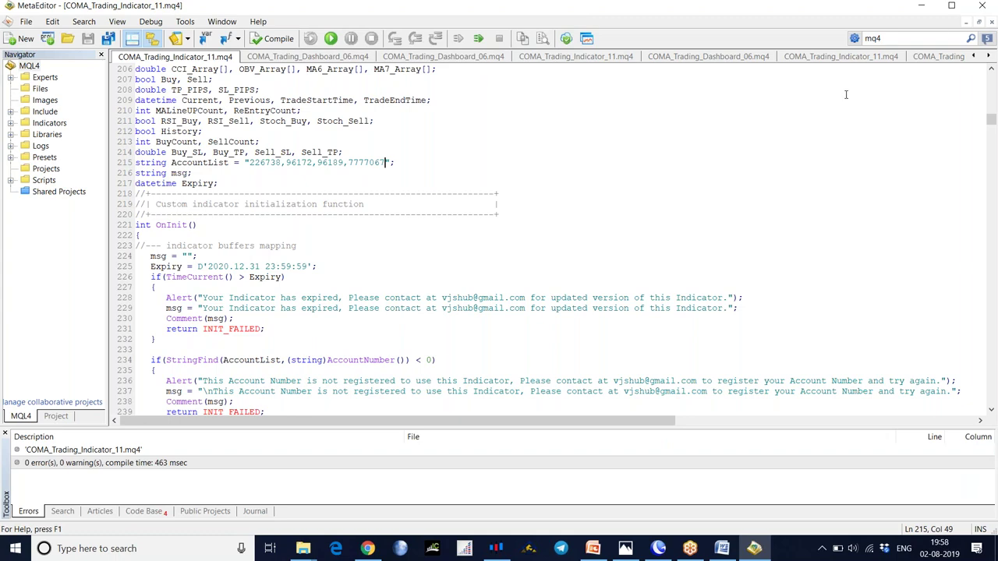
click(981, 5)
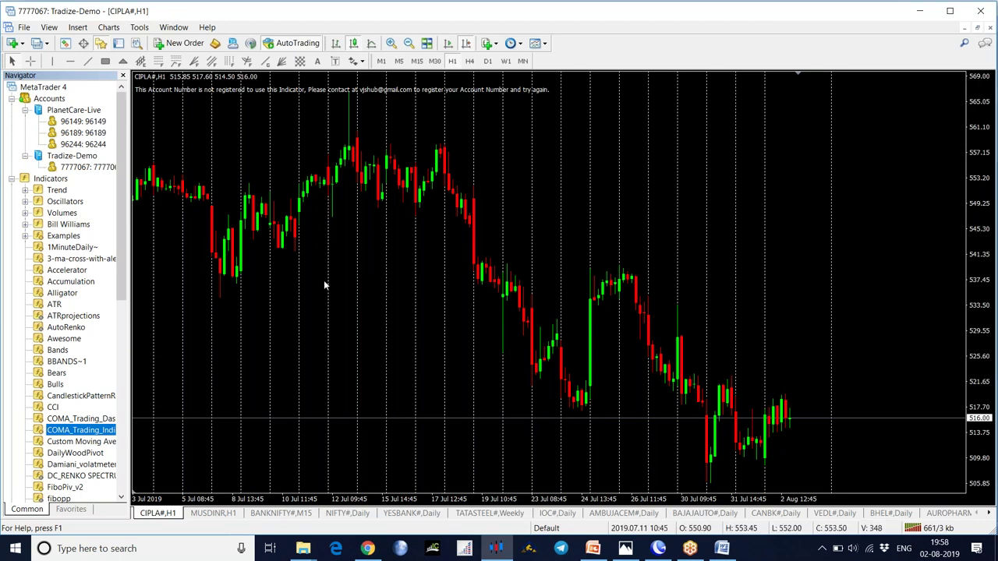
- Apply a saved template to CIPLA H1 so it shows the ATR 1422 projection readout
right_click(371, 246)
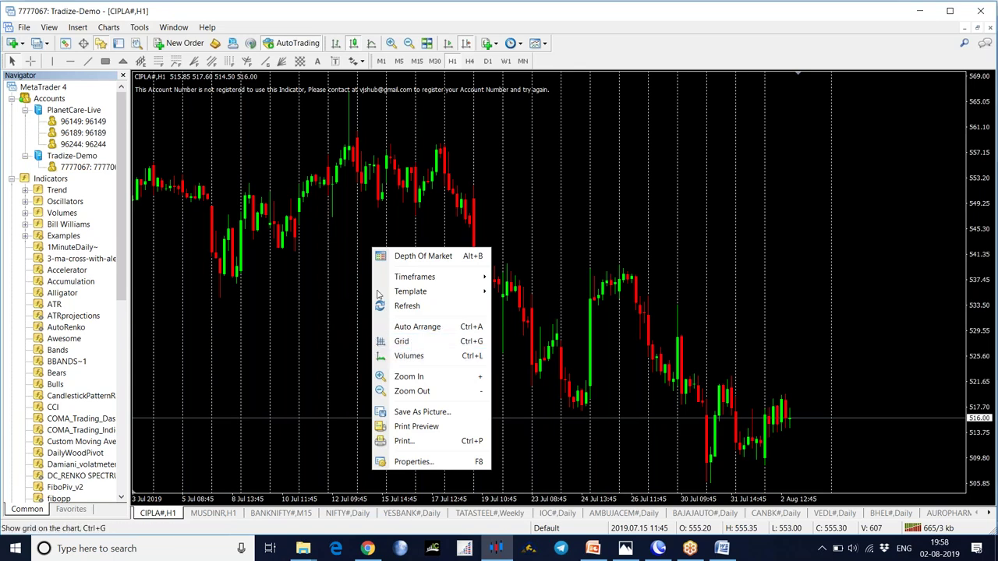
click(336, 291)
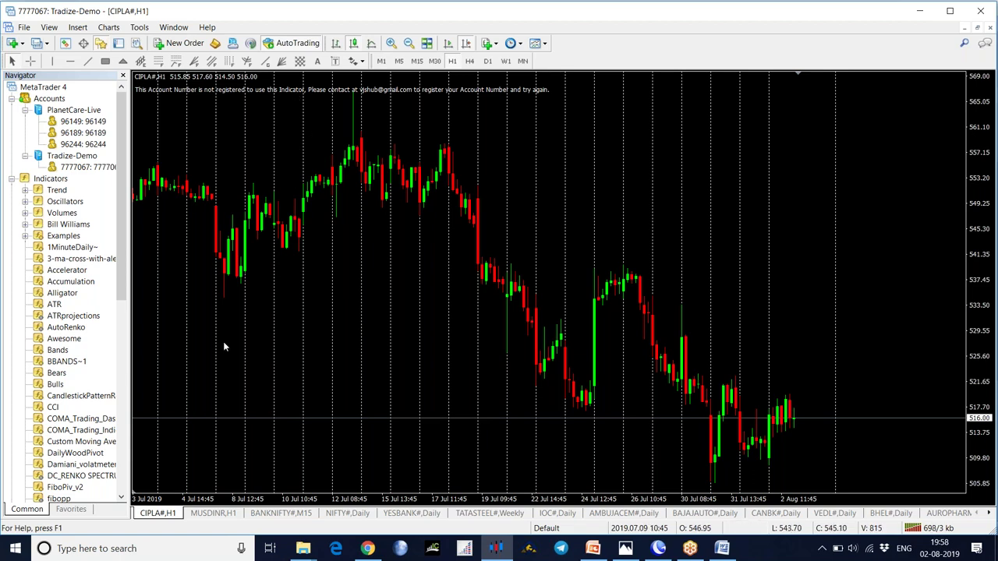
click(548, 45)
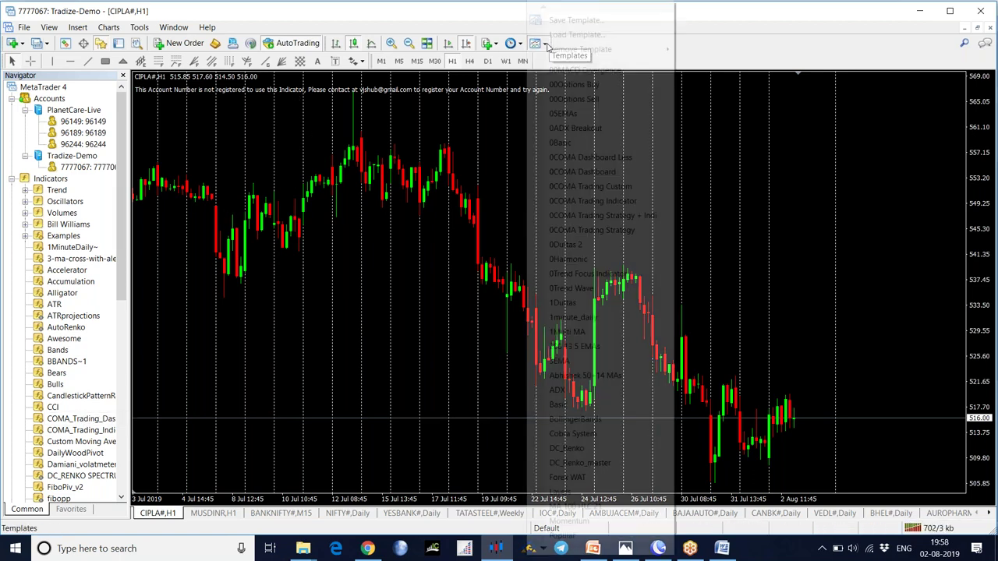
click(563, 142)
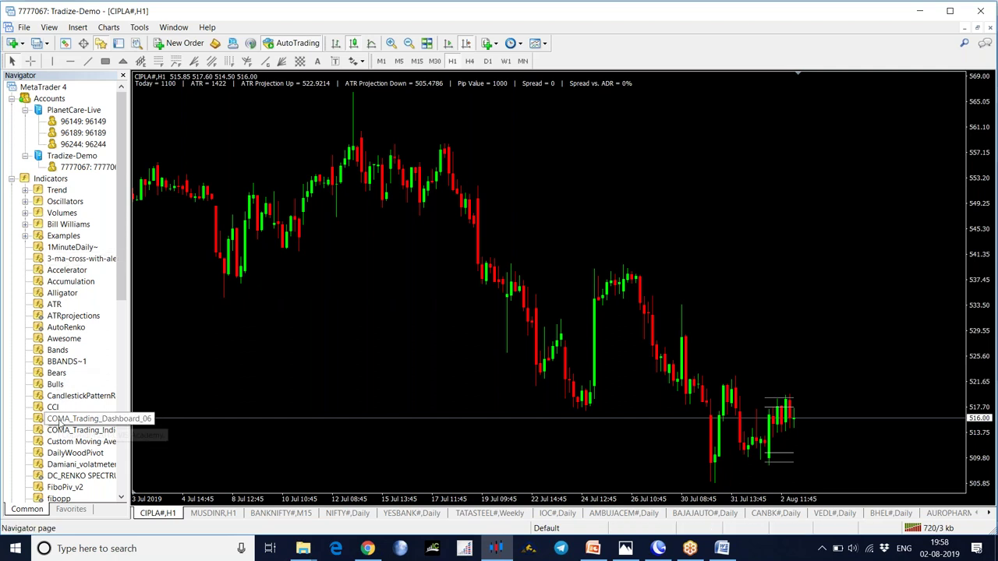
- Attach COMA_Trading_Indicator_11 to the CIPLA chart and reopen its settings from the Indicators List
drag(52, 434, 383, 257)
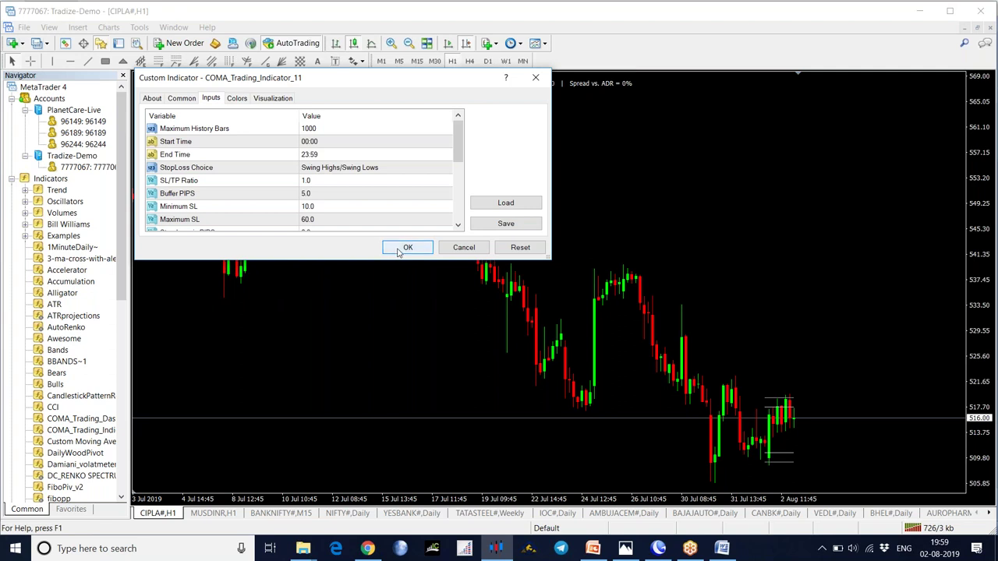
click(406, 249)
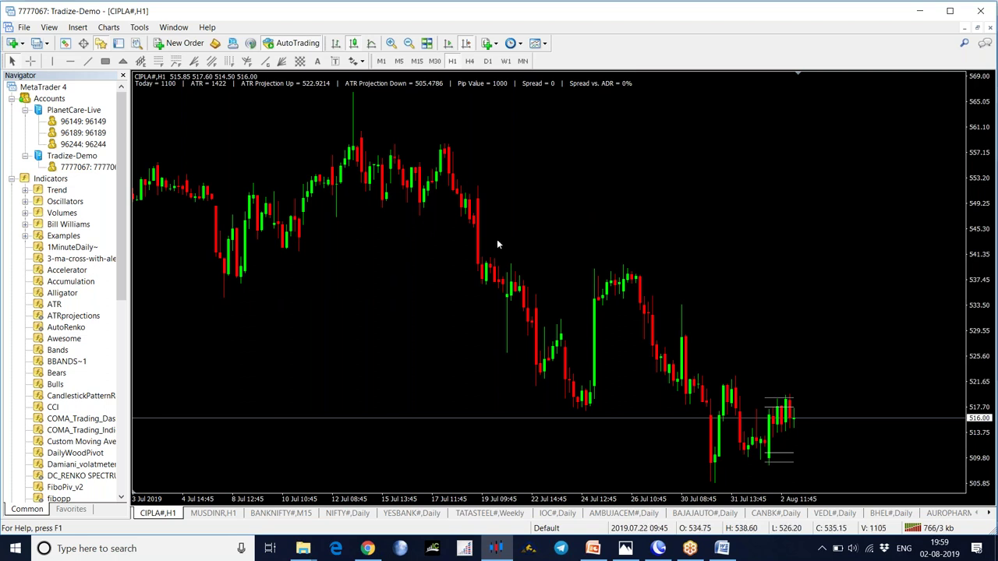
right_click(397, 212)
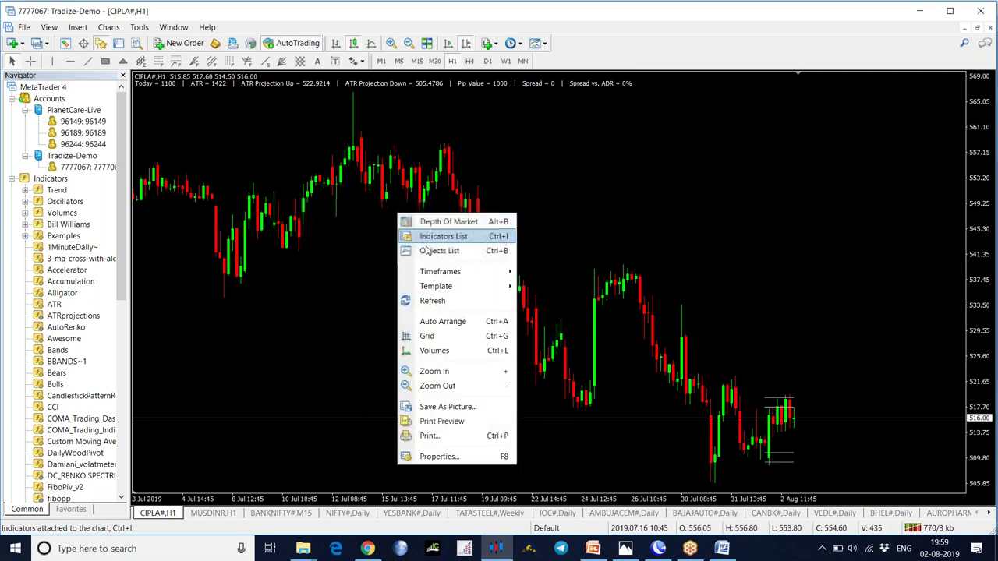
click(439, 238)
click(188, 112)
double_click(188, 112)
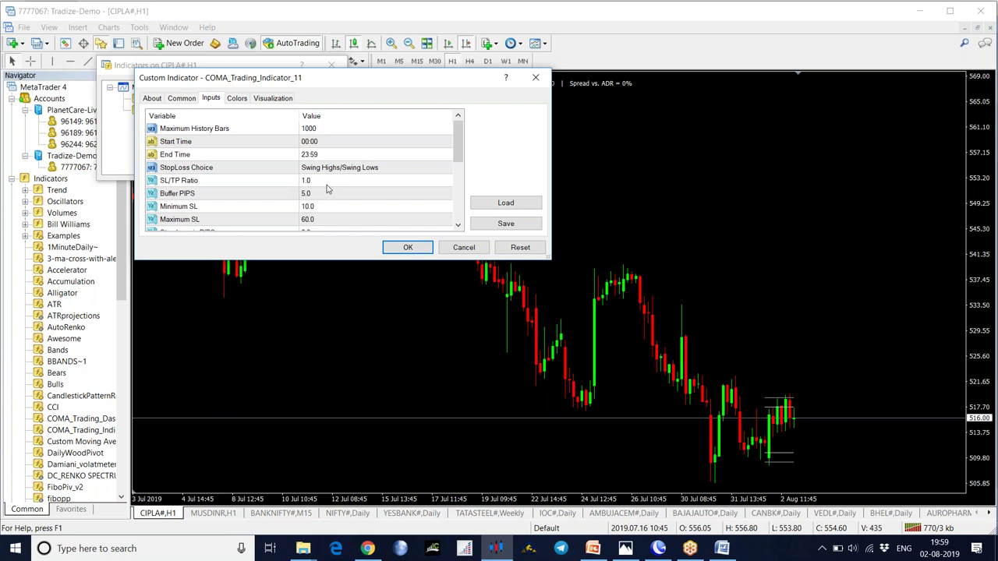
- Set Buffer PIPS, Minimum SL and Maximum SL to 0 and apply the changes
click(458, 227)
click(458, 227)
click(458, 227)
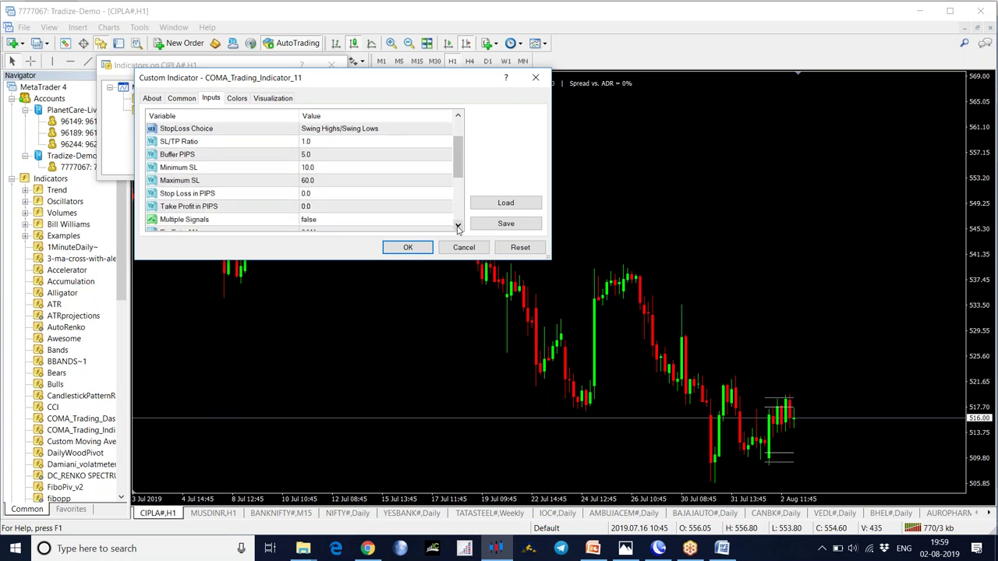
double_click(331, 156)
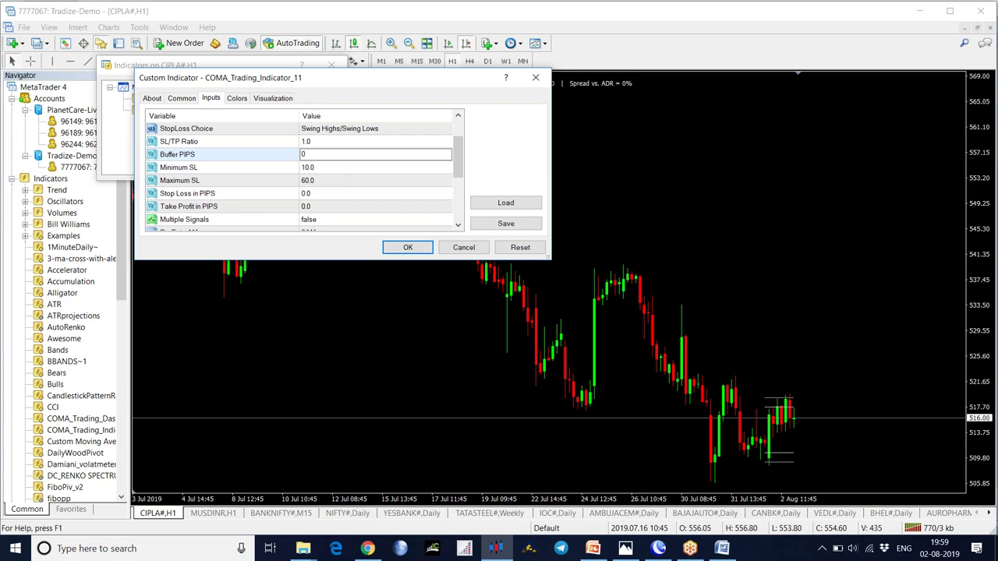
double_click(338, 168)
text(0)
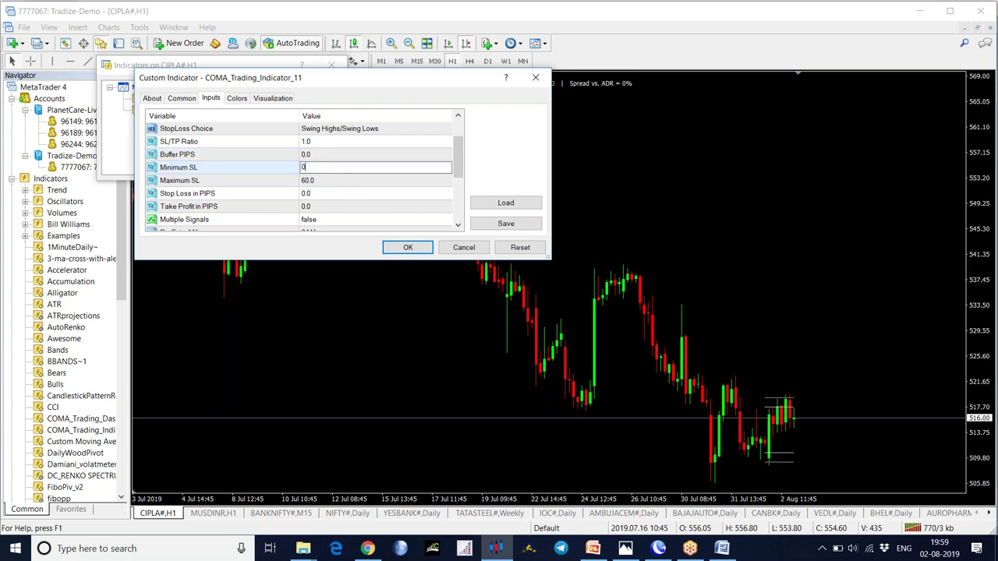
double_click(338, 183)
text(0)
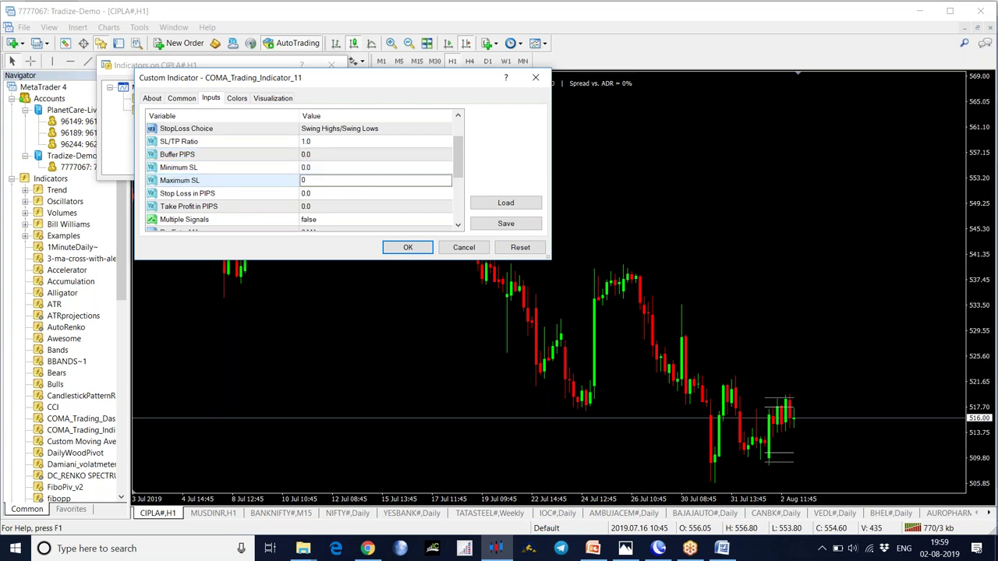
click(459, 225)
click(459, 225)
click(458, 225)
click(458, 225)
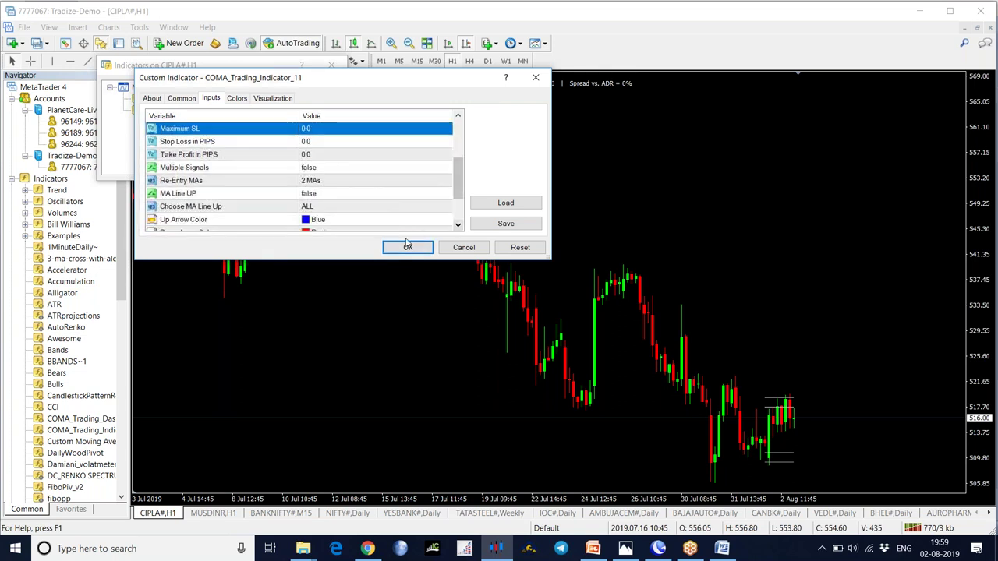
click(407, 247)
click(320, 170)
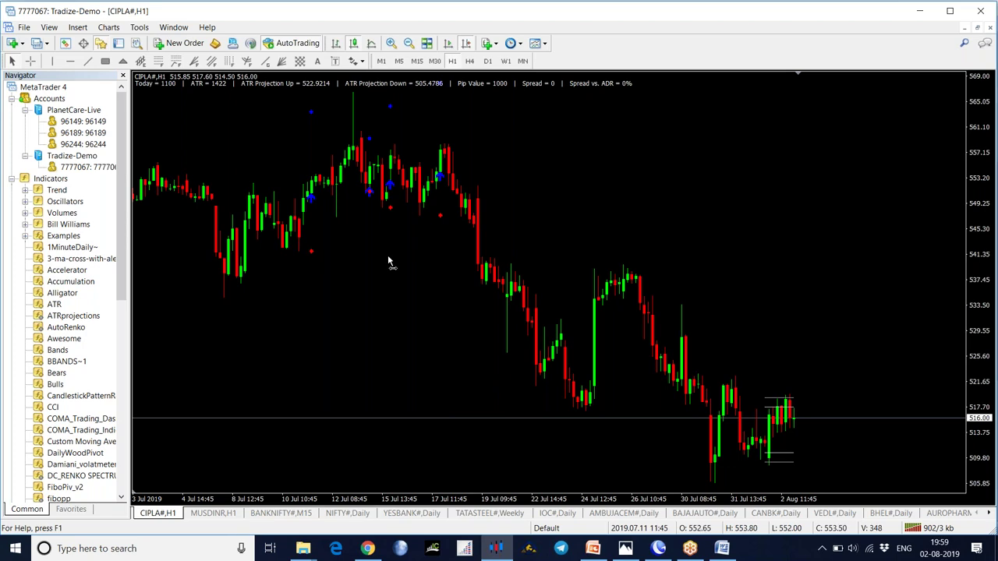
- Scroll and drag the CIPLA H1 chart back to the earlier May–June 2019 bars
scroll(389, 256, down, 10)
scroll(423, 350, down, 10)
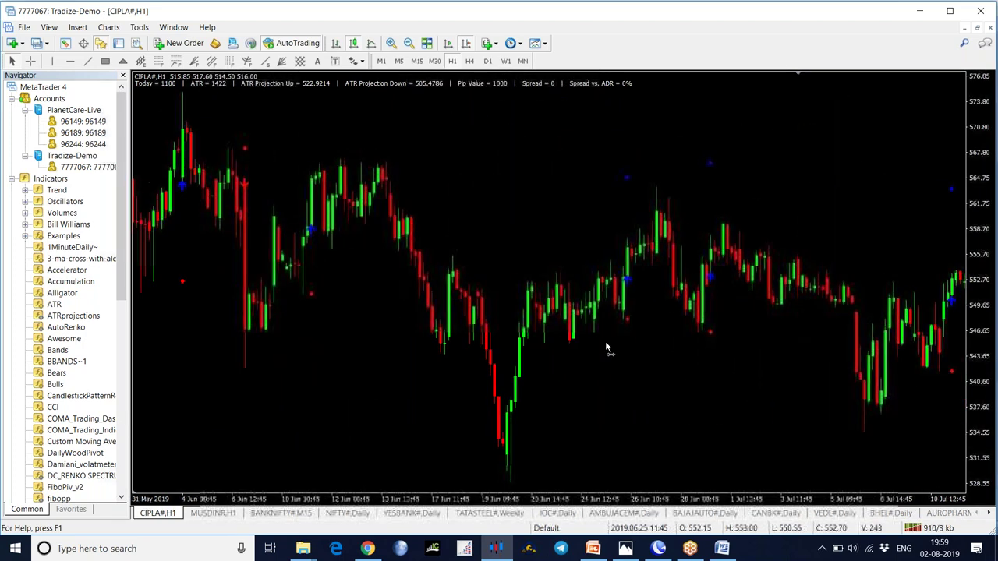
scroll(542, 312, up, 1)
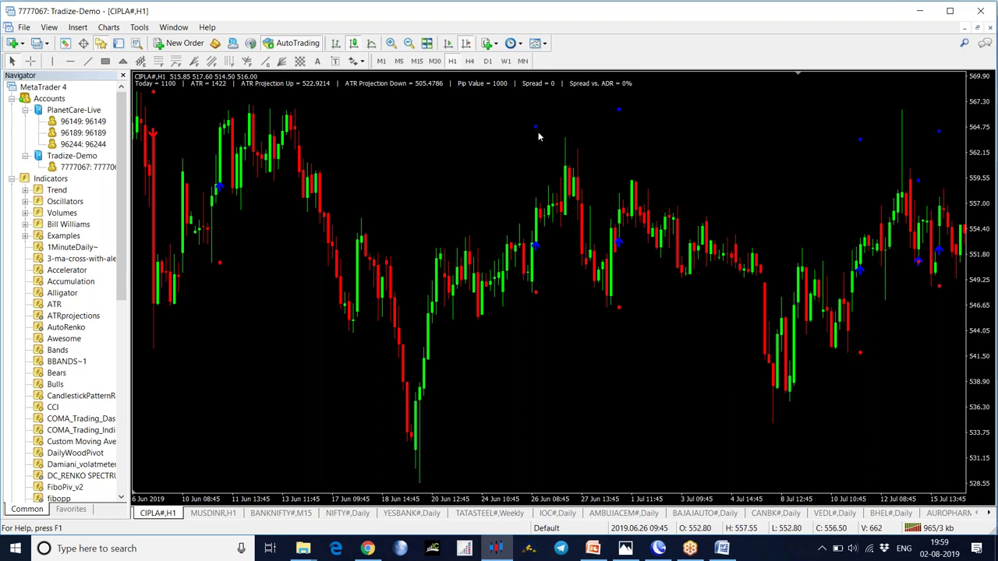
scroll(701, 367, down, 5)
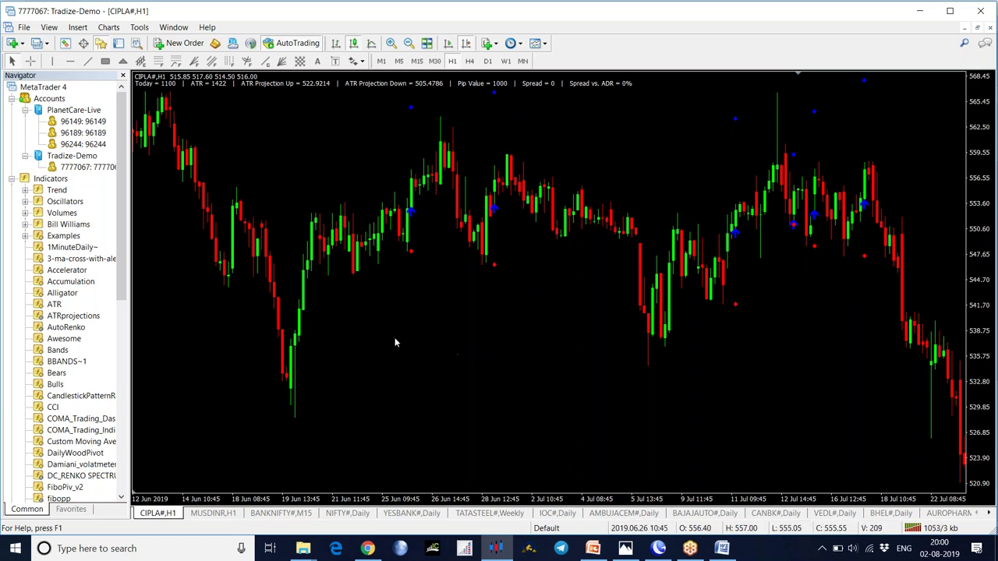
drag(502, 336, 517, 336)
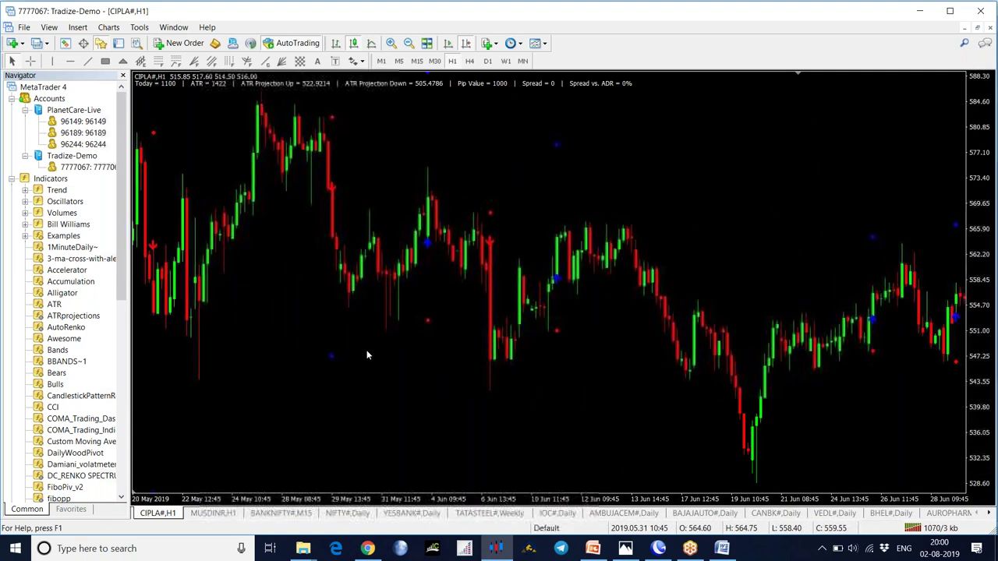
drag(367, 351, 561, 340)
- Read a marker's date and price with the middle-click crosshair, then turn the crosshair off
middle_click(533, 196)
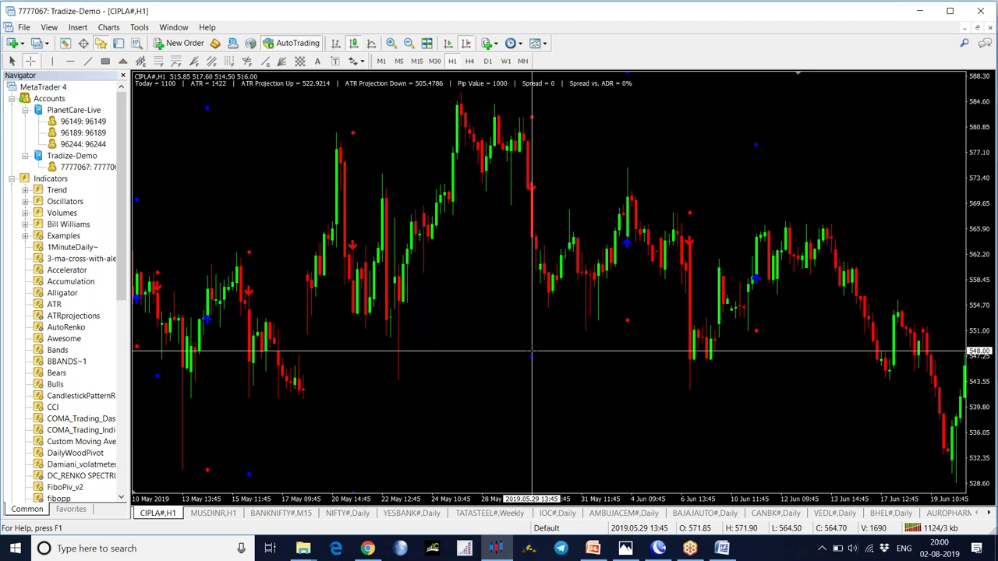
middle_click(532, 352)
scroll(394, 292, up, 3)
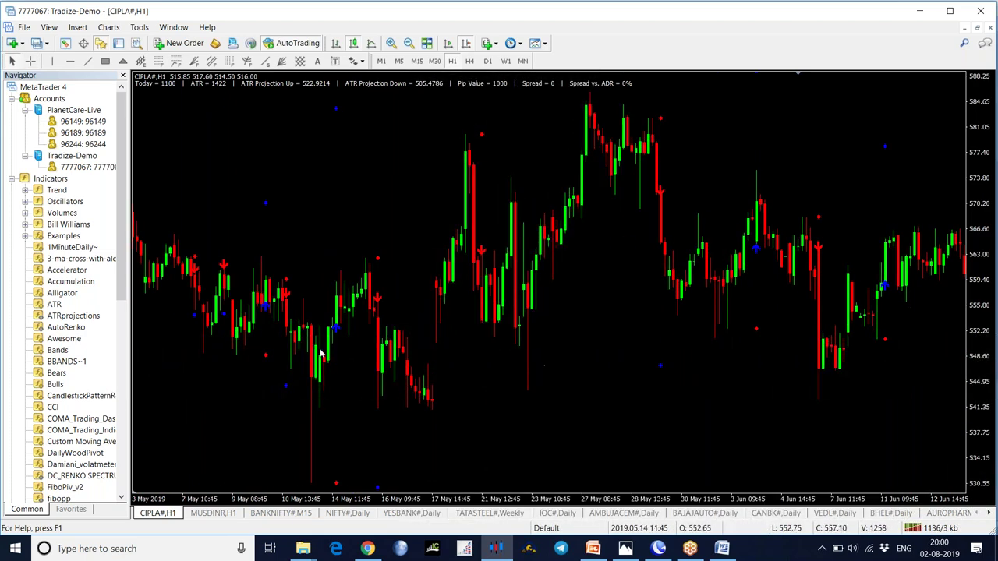
right_click(360, 193)
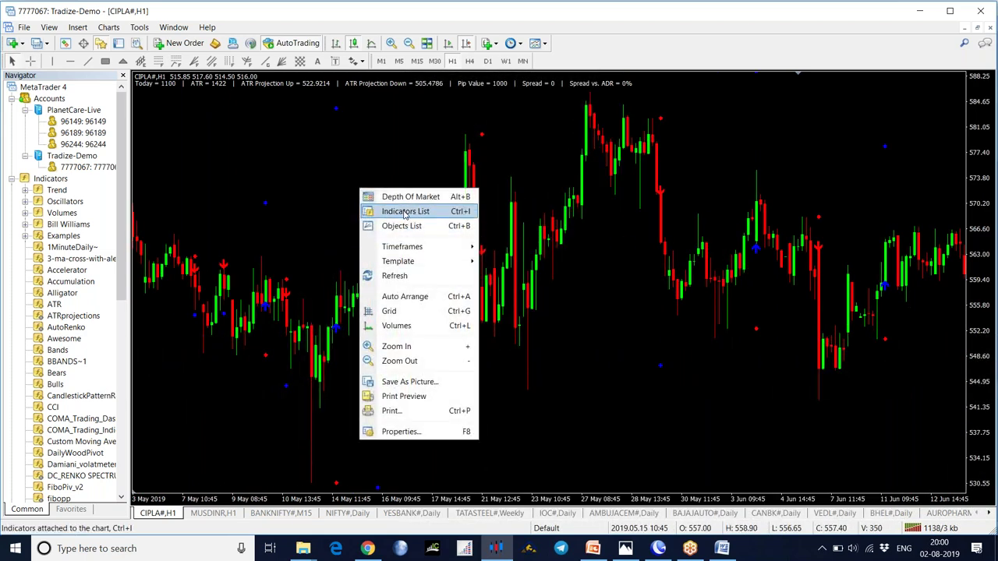
click(388, 214)
double_click(201, 110)
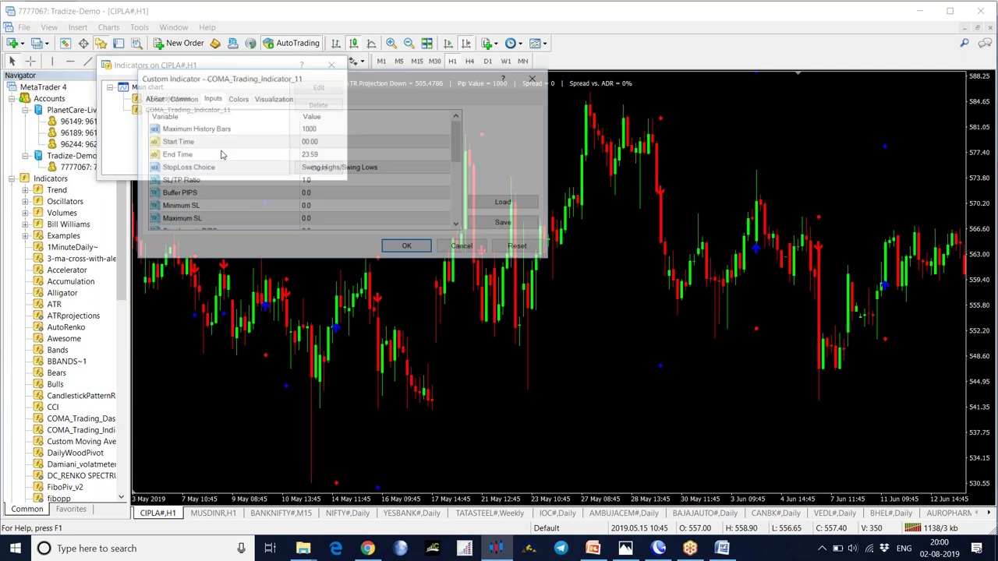
click(458, 226)
click(457, 226)
click(458, 226)
click(457, 226)
click(458, 226)
click(457, 226)
click(458, 226)
click(457, 227)
click(457, 226)
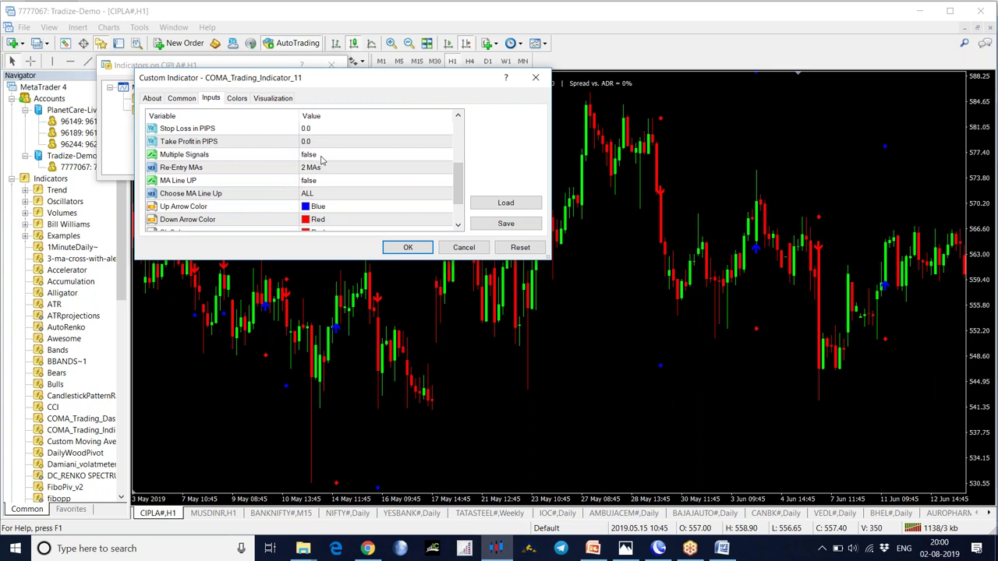
click(405, 247)
click(330, 169)
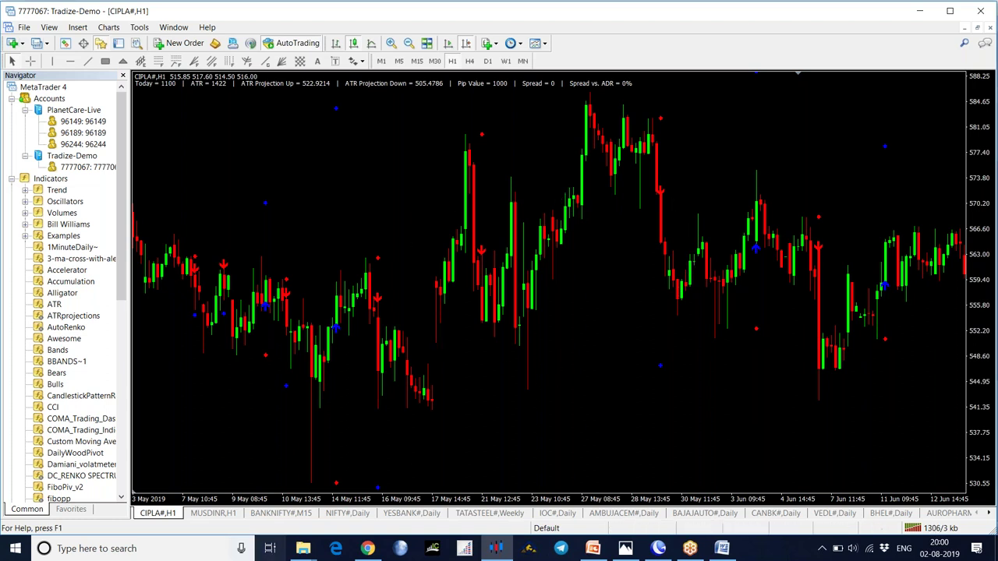
- Apply the 0COMA Trading Strategy template to CIPLA H1 and jump to the latest bars
click(491, 44)
click(402, 151)
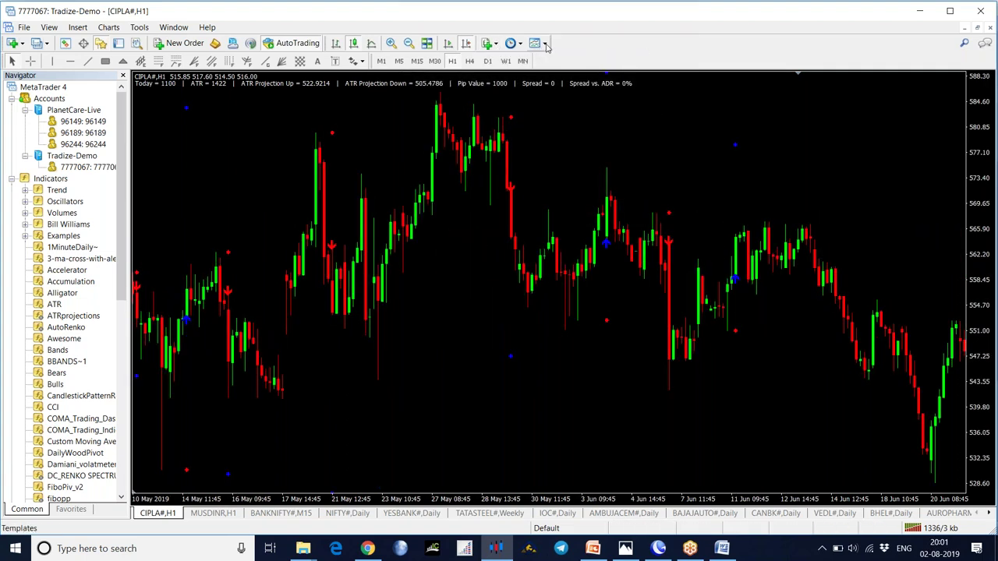
click(535, 44)
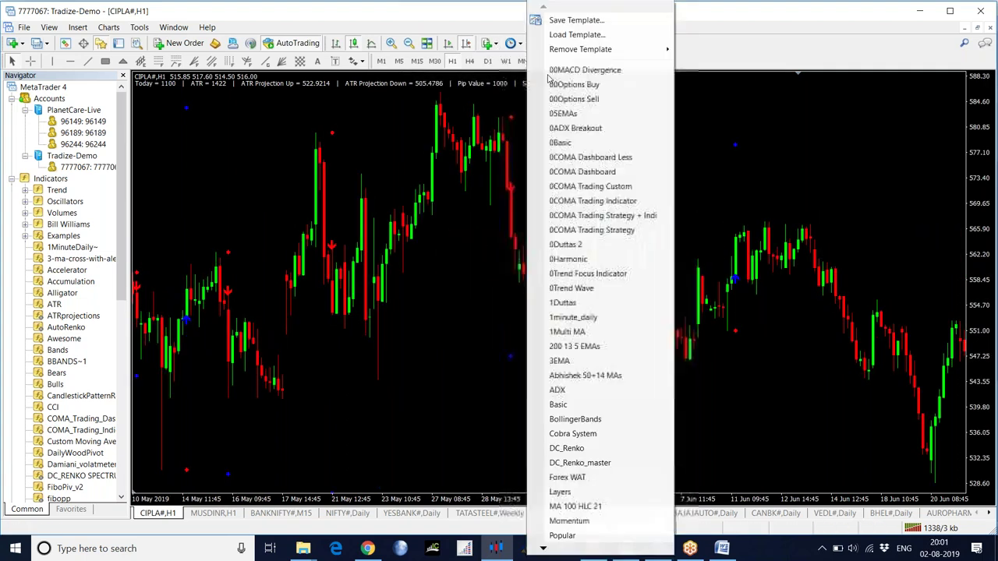
click(574, 233)
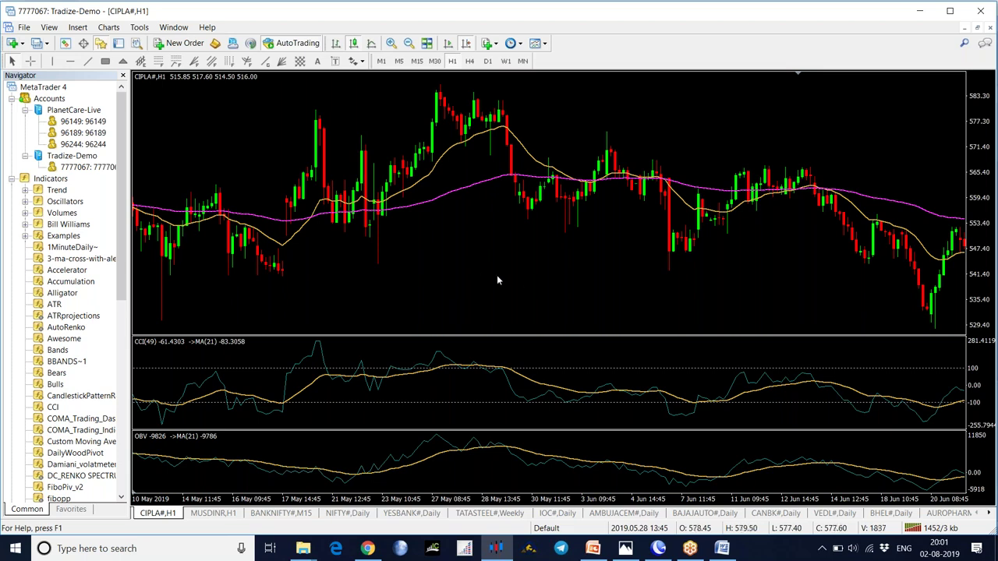
click(465, 43)
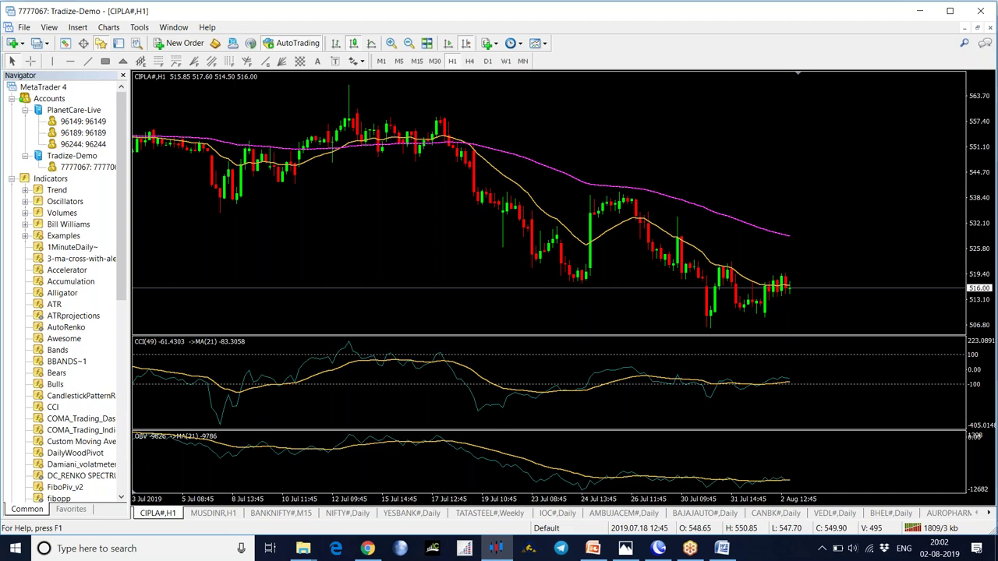
- Pan the CIPLA H1 chart to late May–early July bars with moving averages, CCI(49) and OBV panes
drag(437, 218, 646, 257)
drag(234, 226, 716, 250)
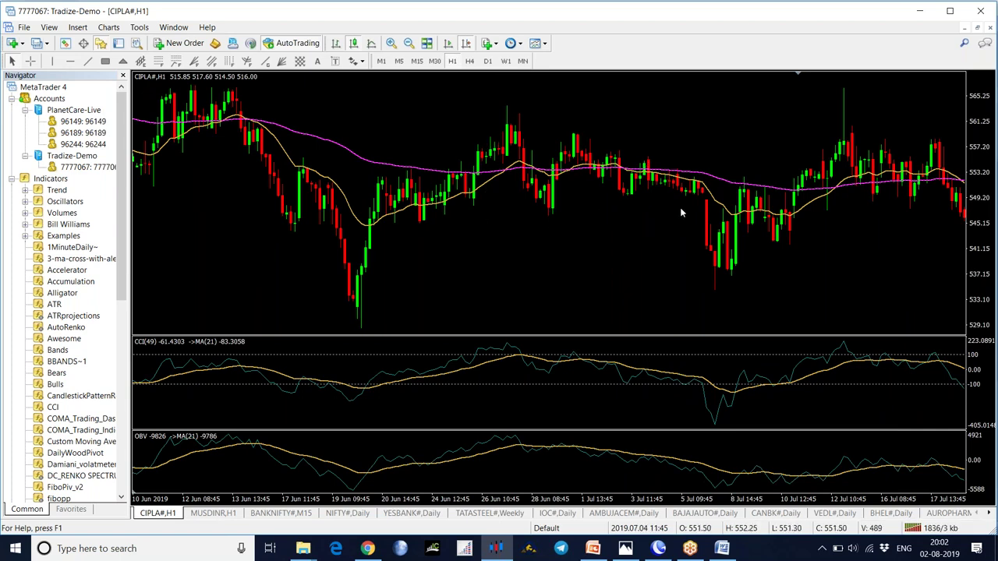
drag(659, 258, 575, 265)
drag(286, 288, 500, 283)
drag(212, 286, 412, 287)
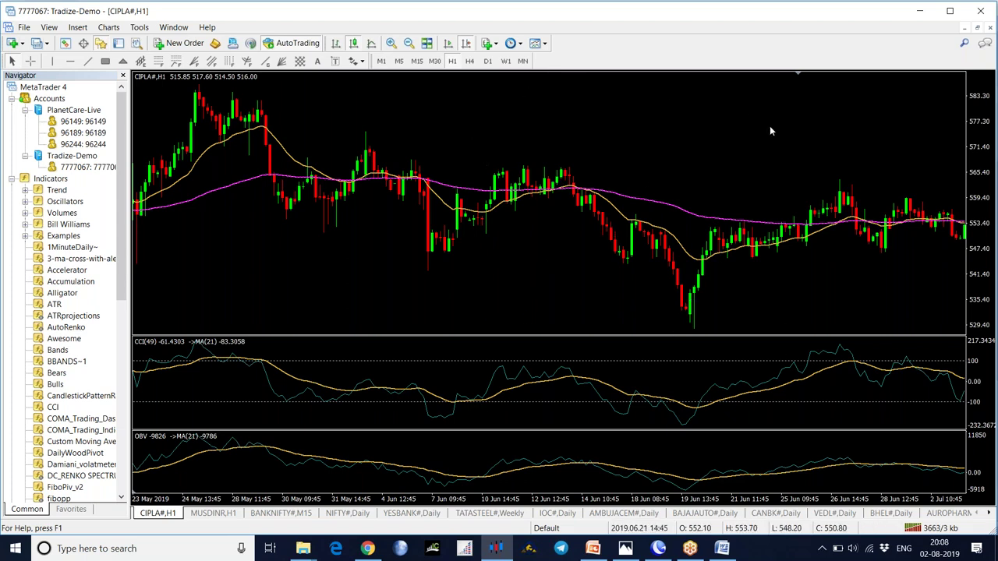
- Open the terminal's data folder at MQL4 > Indicators, then return to MetaTrader's CIPLA chart
mouse_move(456, 402)
click(24, 27)
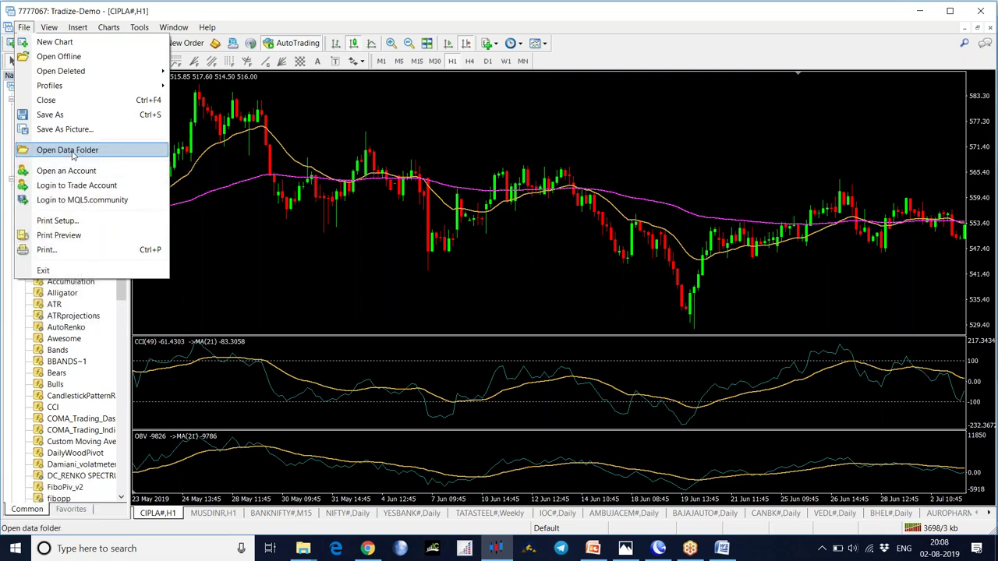
click(74, 151)
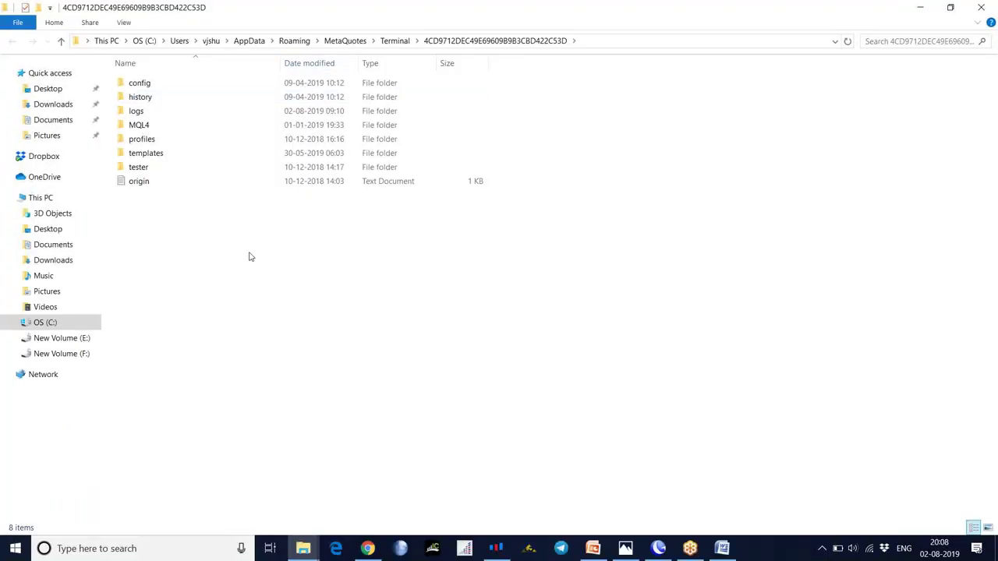
click(152, 129)
double_click(152, 128)
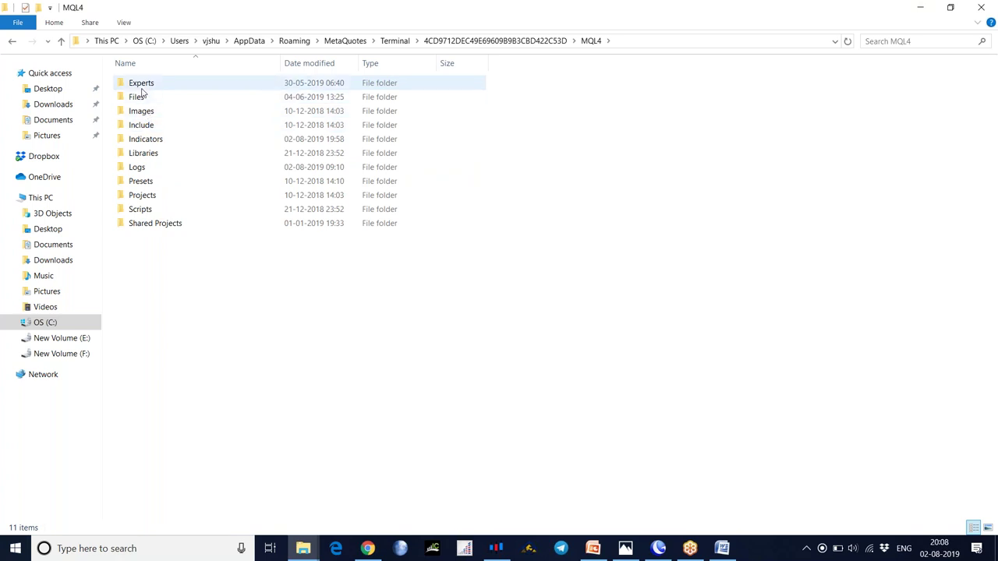
double_click(149, 139)
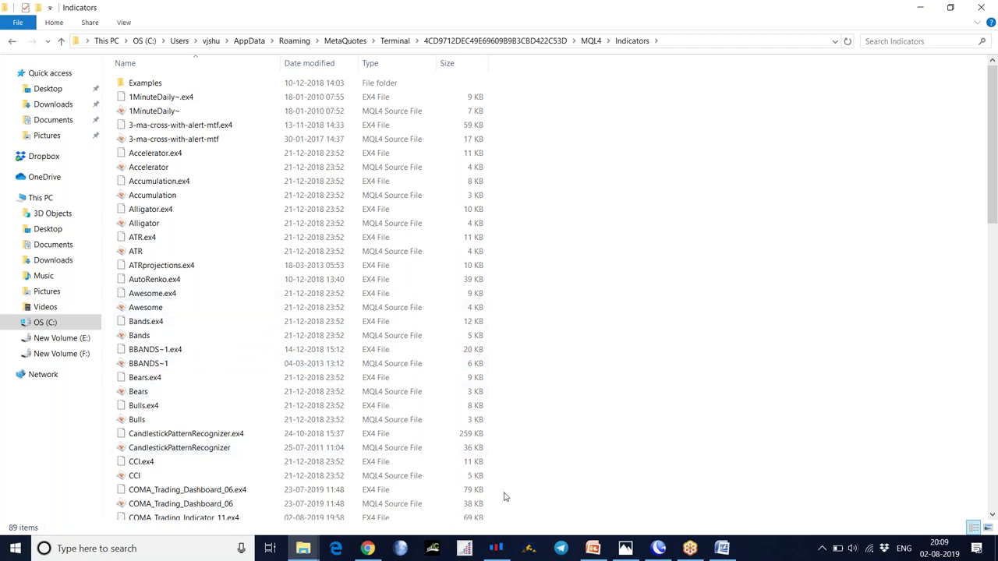
click(497, 548)
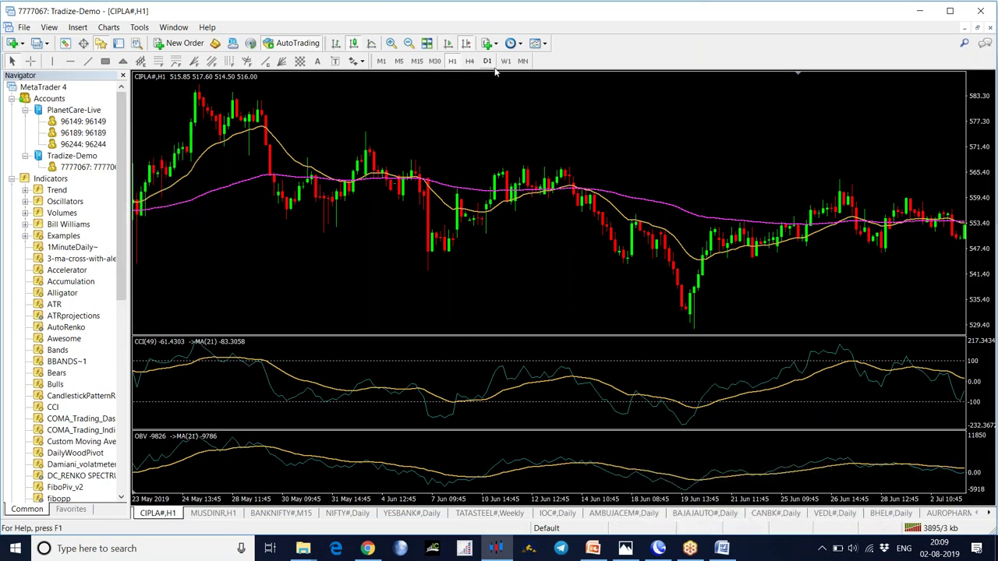
- Reset the CIPLA chart with the 0Basic template and jump to the latest bars
click(535, 43)
mouse_move(548, 49)
click(560, 142)
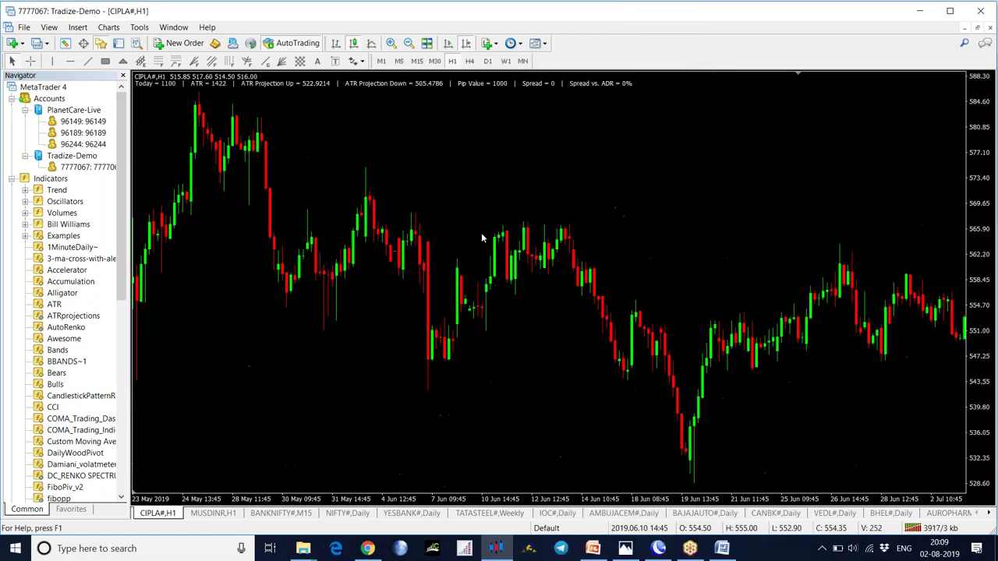
click(465, 43)
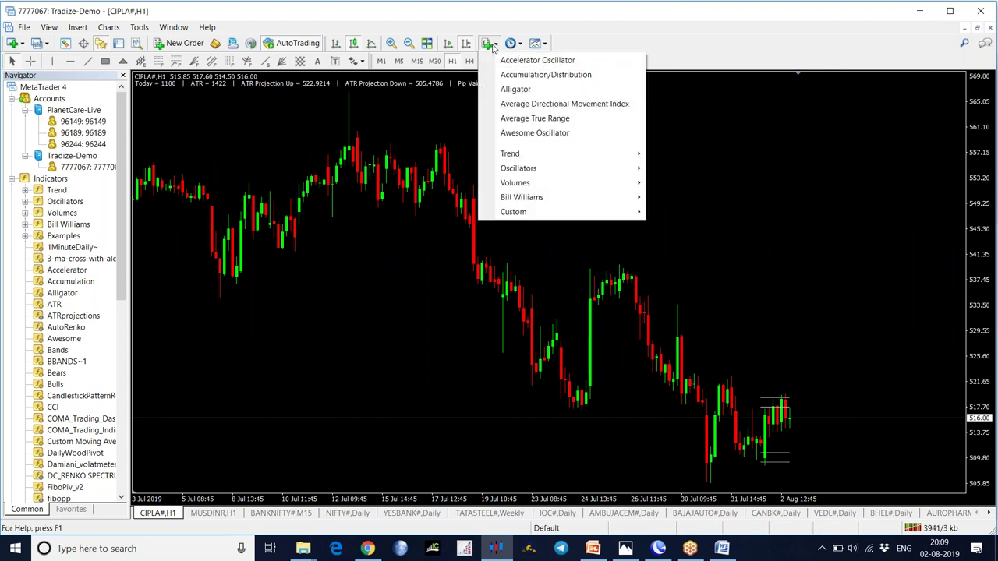
- Add the FiboPiv_v2 custom indicator with its default settings
mouse_move(507, 161)
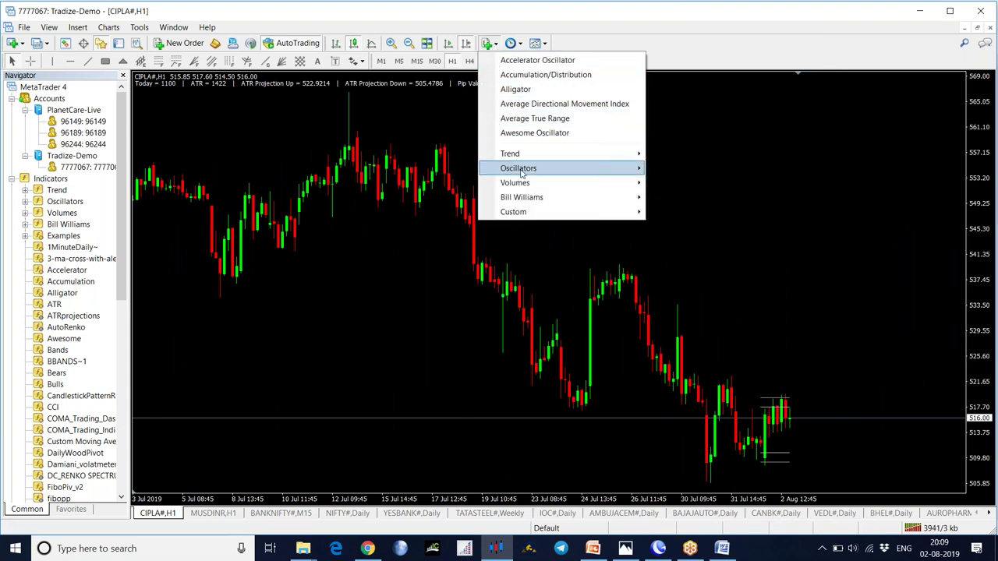
mouse_move(514, 214)
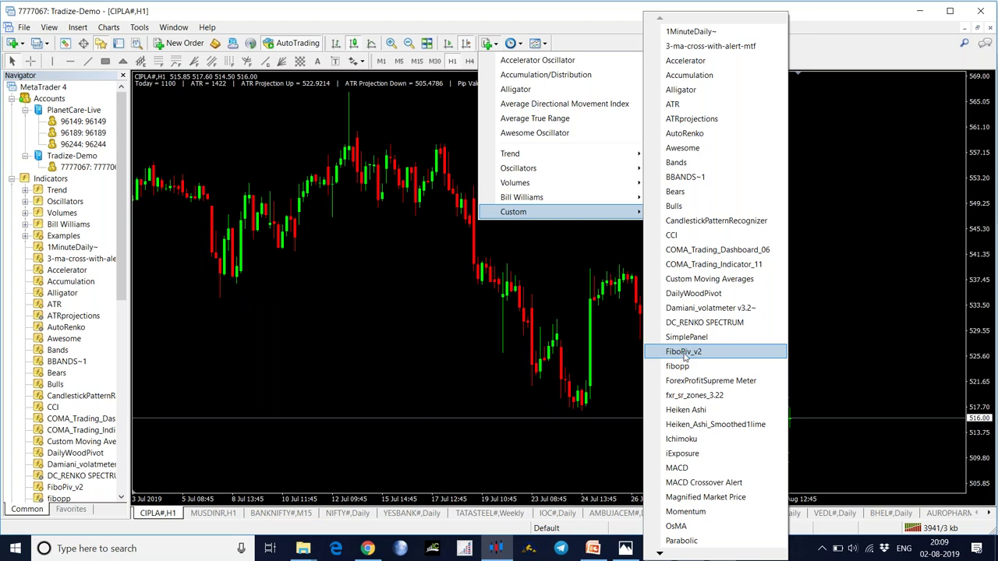
click(685, 357)
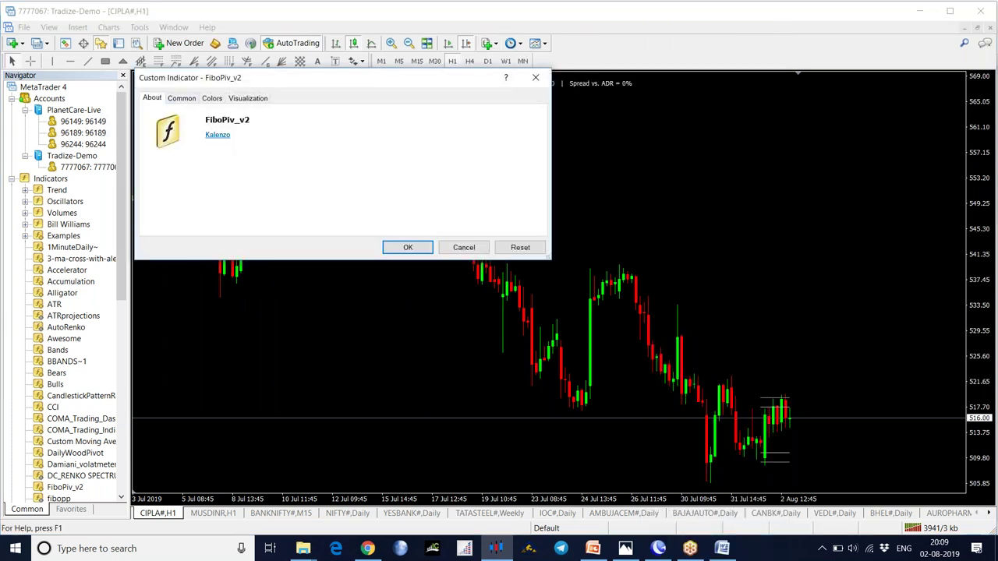
click(404, 248)
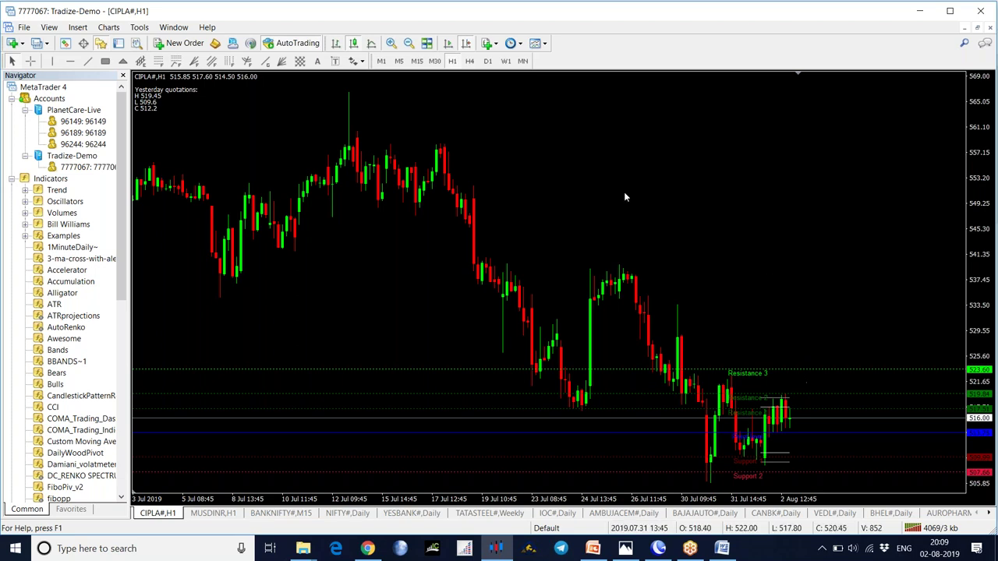
- Zoom in, enable Chart Shift, and compress the price scale until Support 3 appears
click(392, 43)
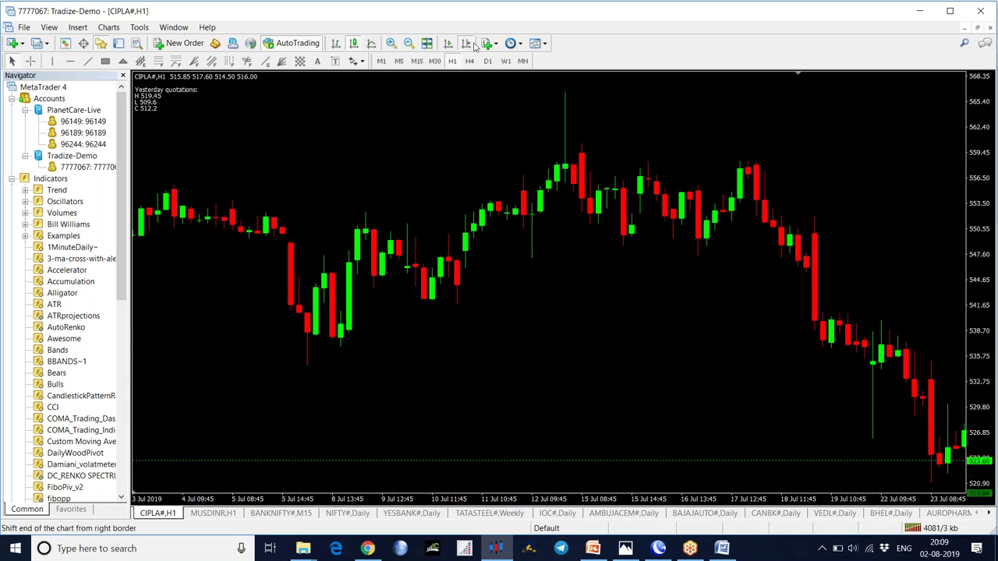
click(468, 45)
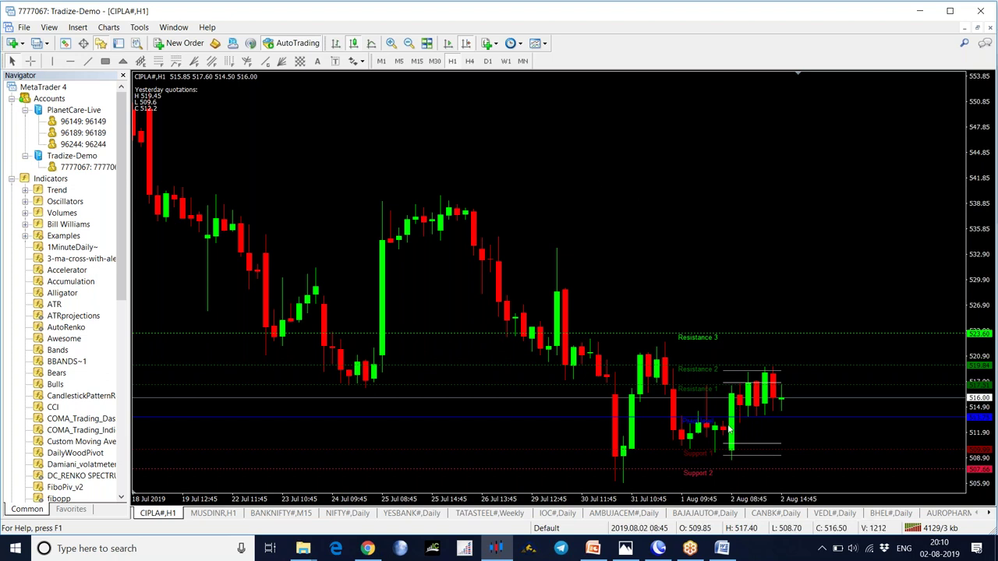
mouse_move(718, 452)
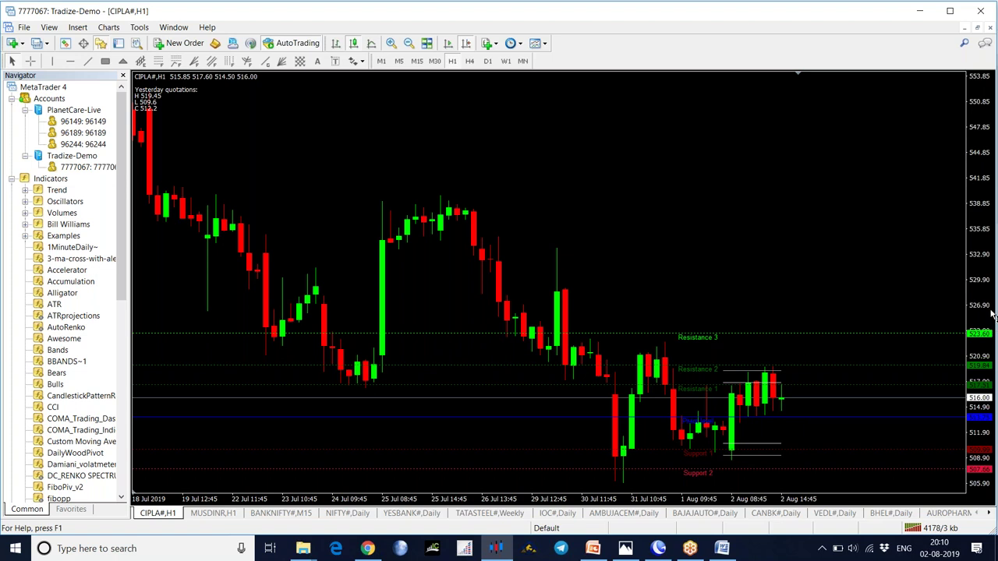
drag(991, 313, 742, 413)
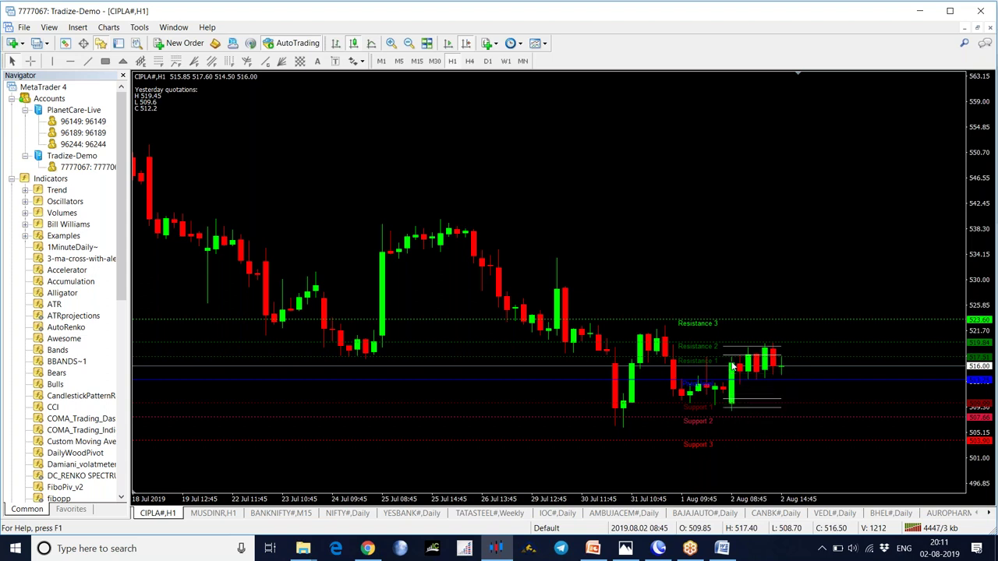
mouse_move(733, 366)
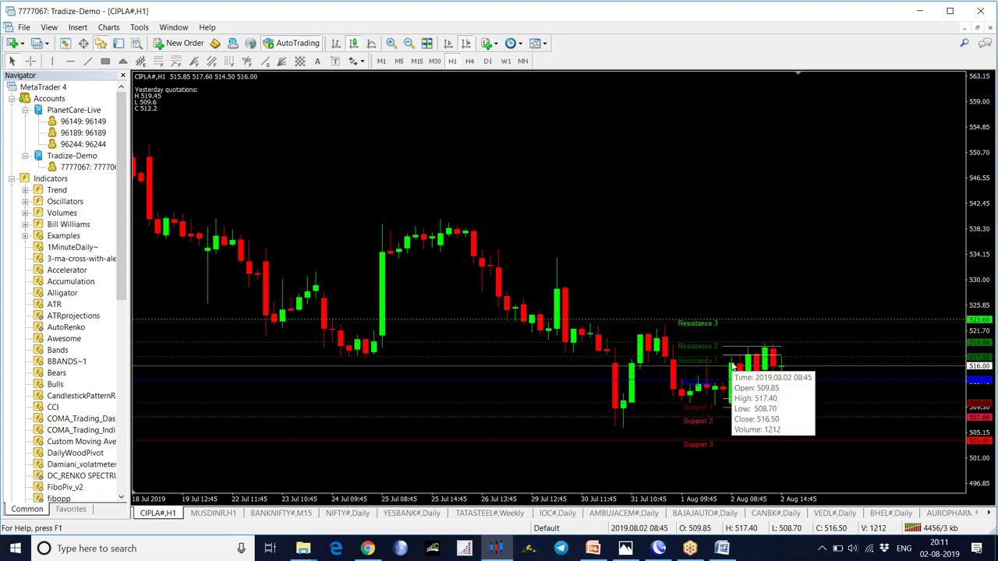
mouse_move(782, 342)
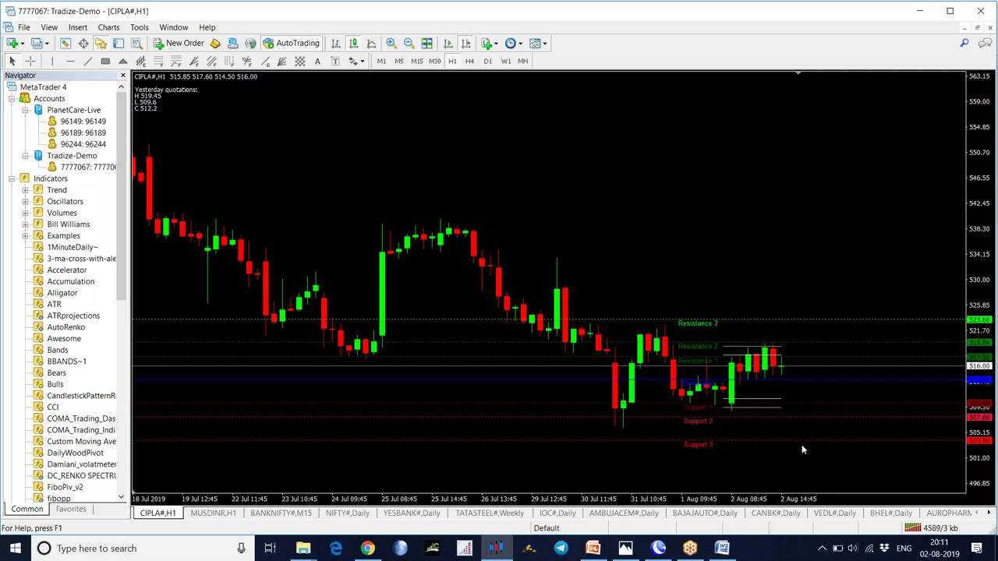
right_click(635, 205)
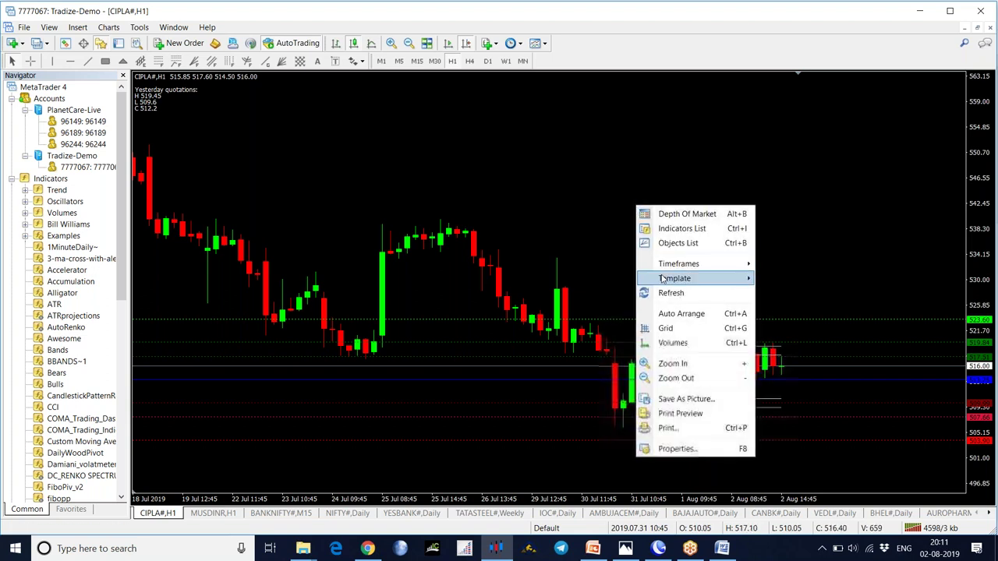
click(675, 229)
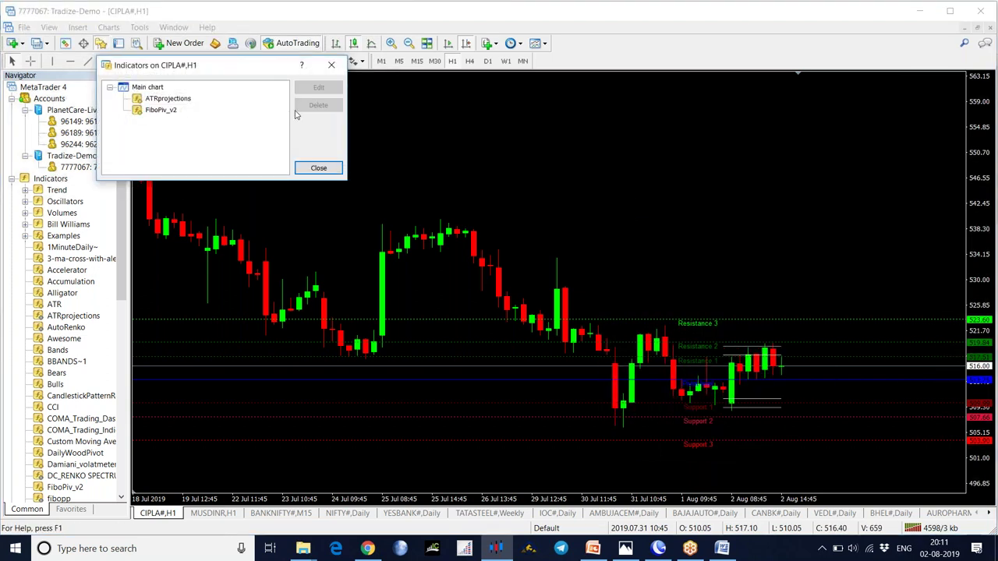
click(170, 114)
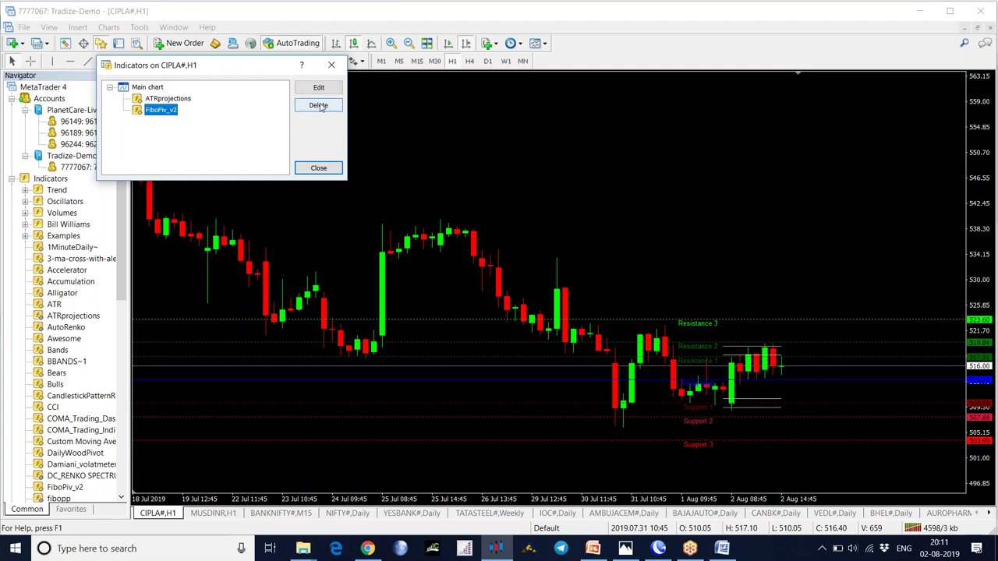
click(320, 107)
click(315, 168)
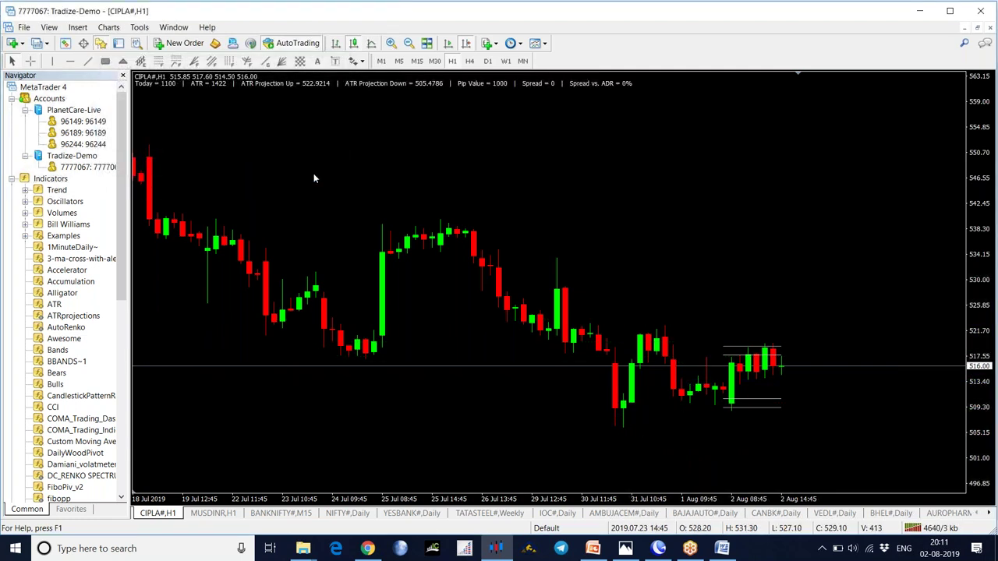
click(487, 43)
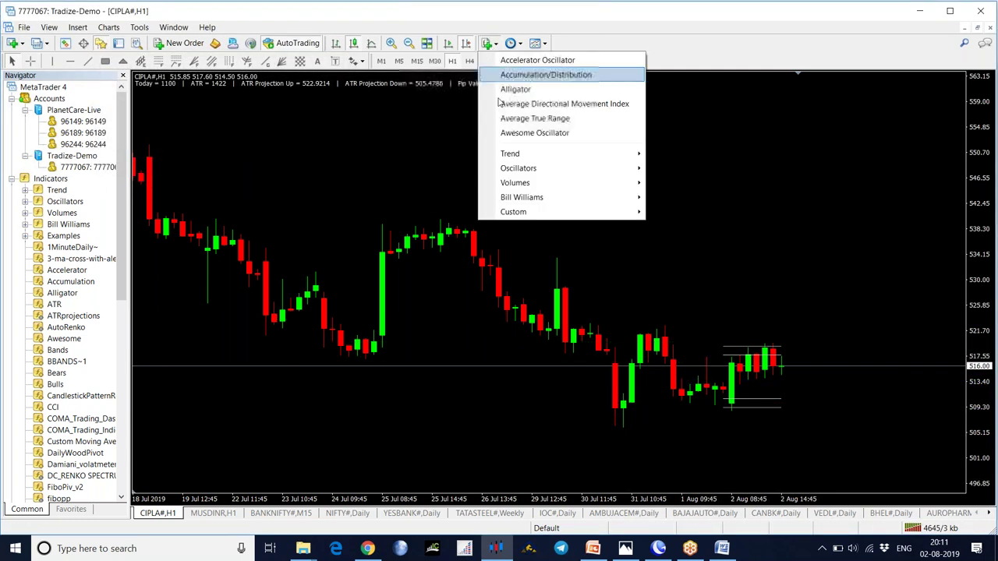
mouse_move(508, 213)
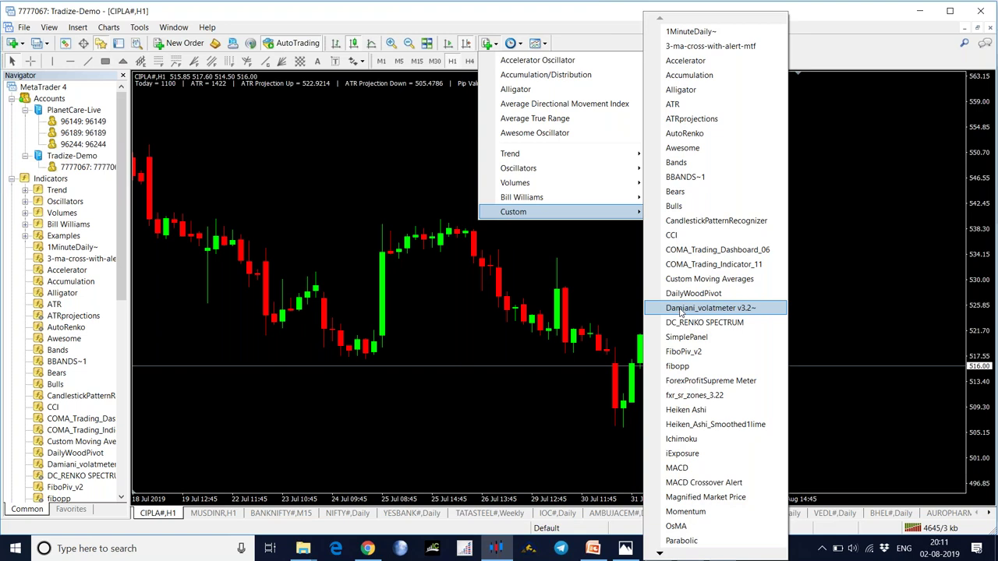
click(681, 308)
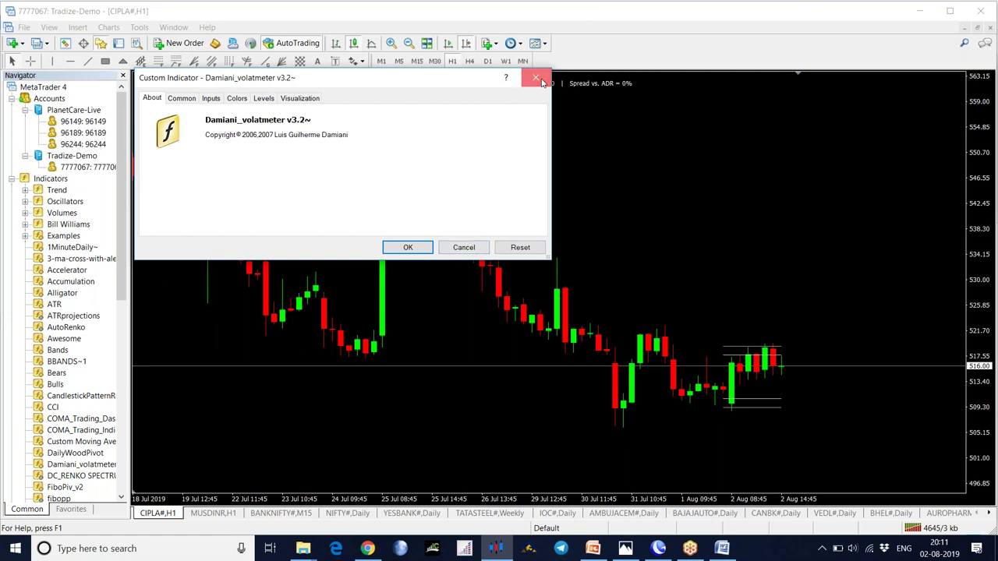
click(541, 82)
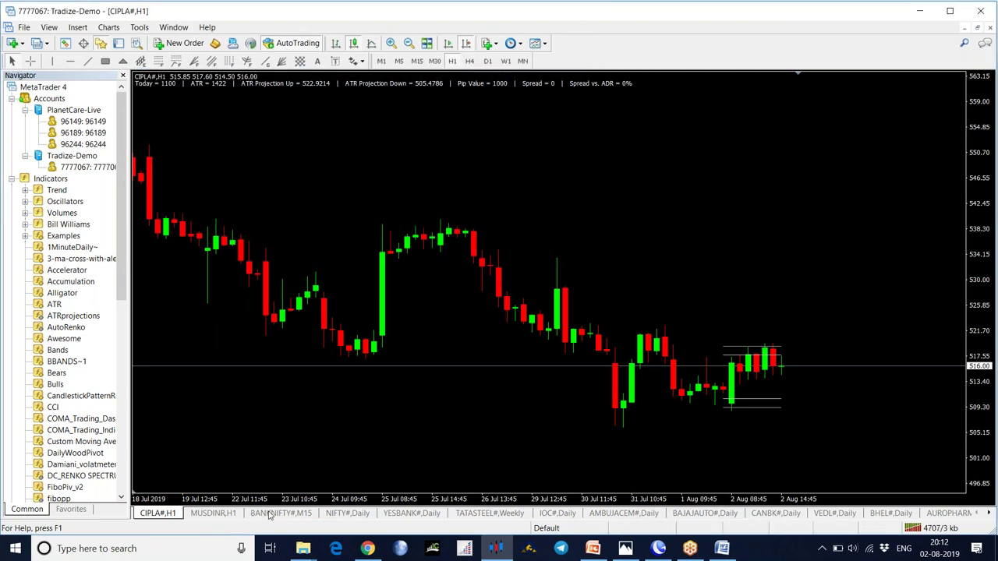
- Switch to the NIFTY# daily chart and browse the new-chart symbol list
click(345, 512)
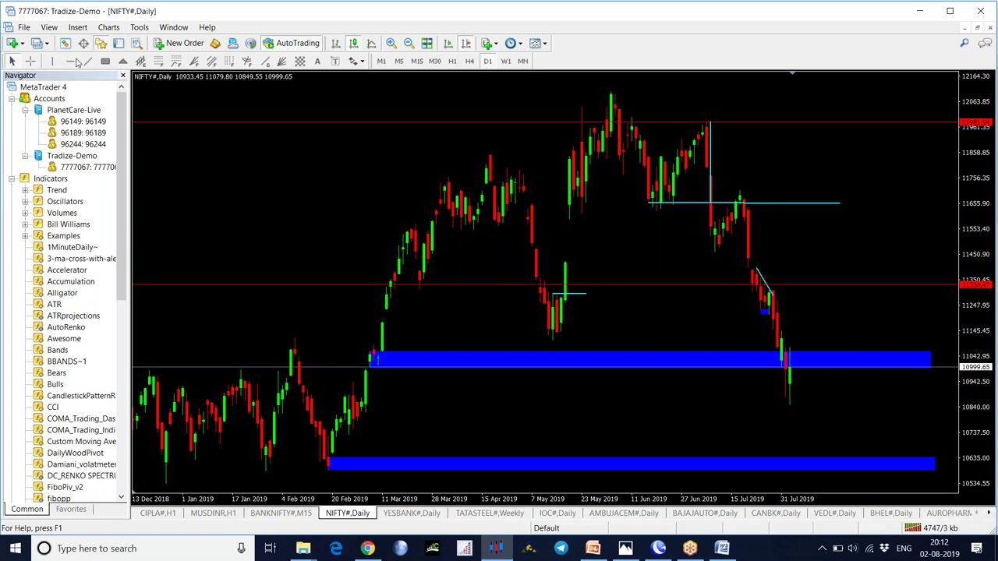
click(24, 47)
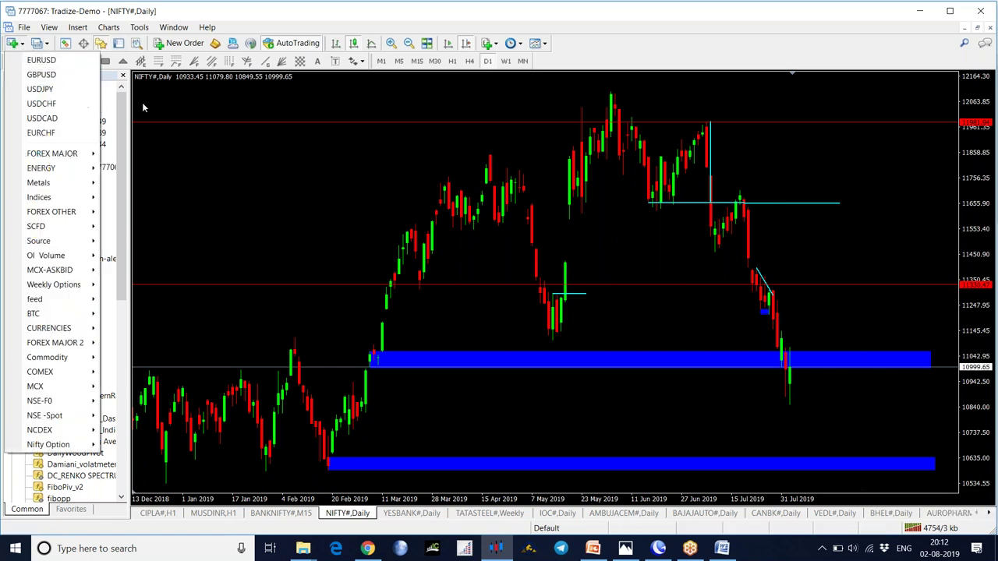
click(263, 161)
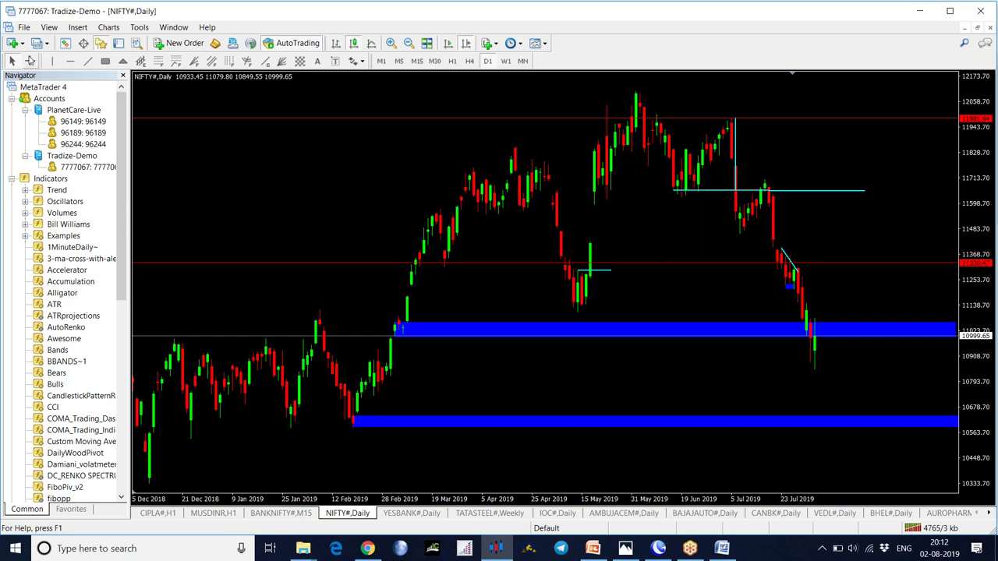
click(24, 47)
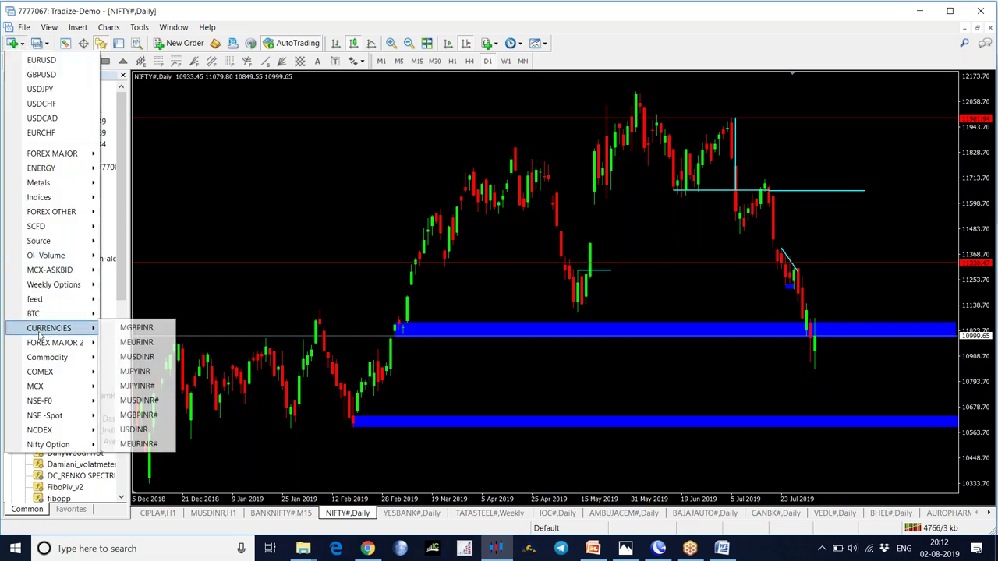
mouse_move(51, 417)
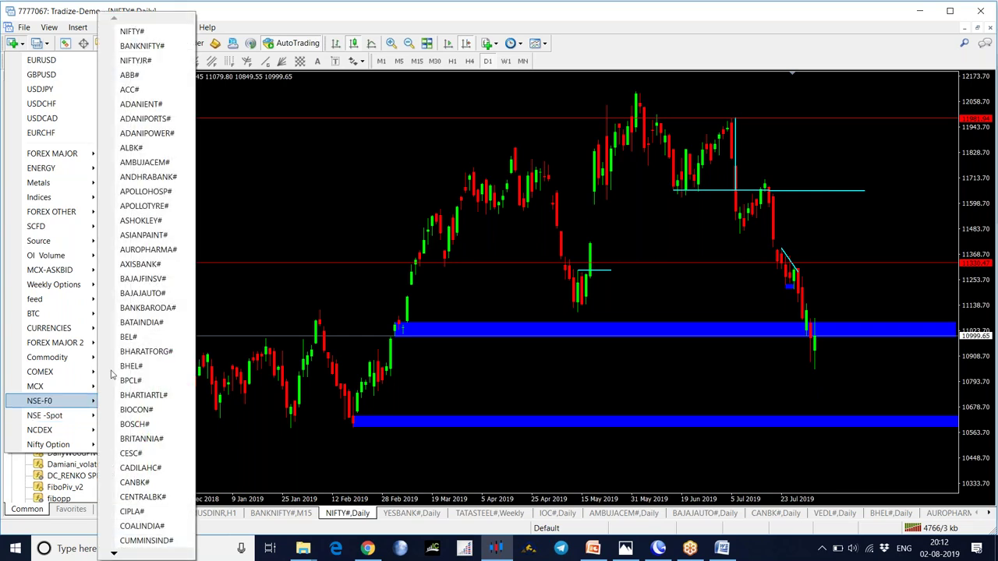
key(Escape)
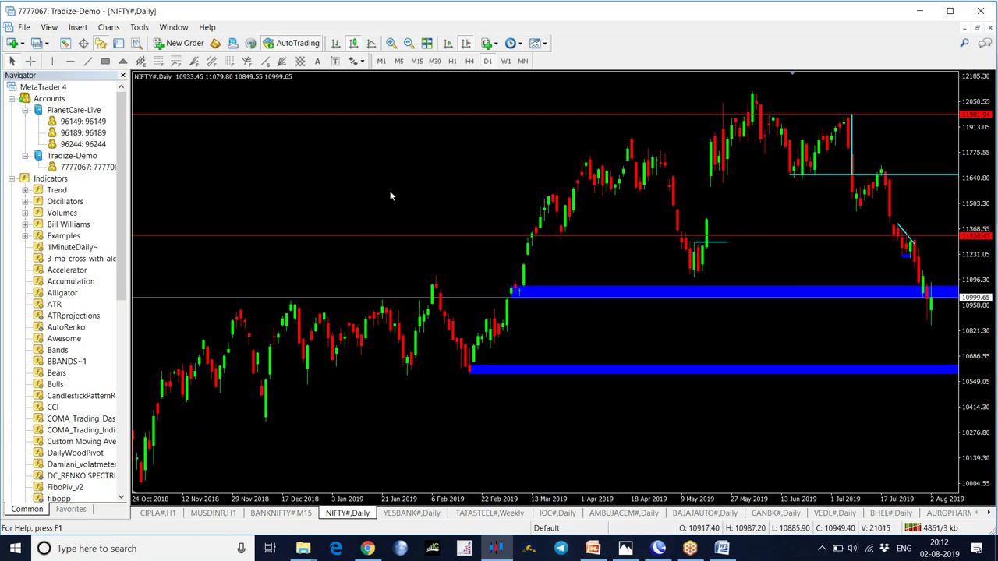
- Pick NIFTY from the NSE-F0 symbol group to open a fresh NIFTY,H1 chart
click(13, 43)
mouse_move(48, 374)
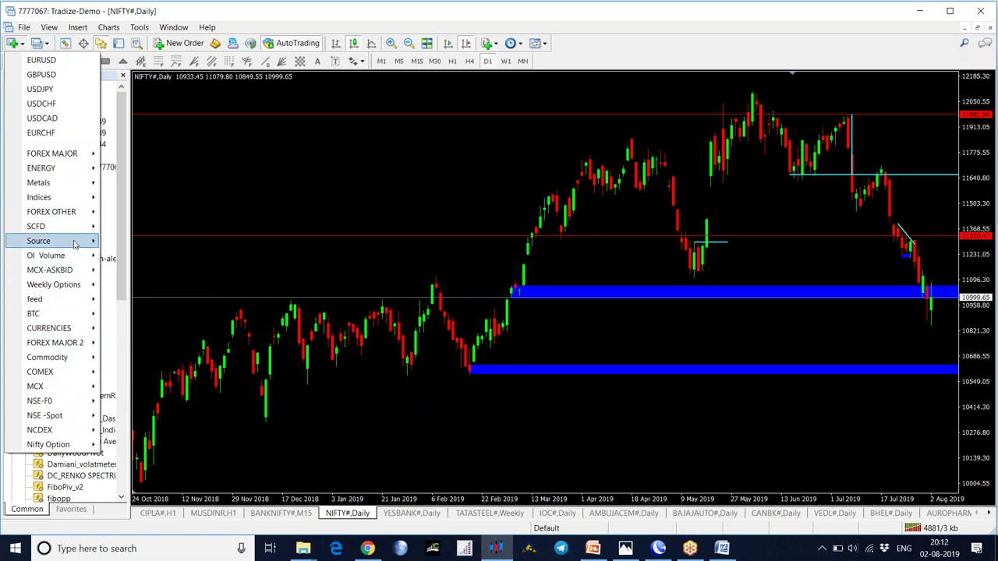
mouse_move(71, 201)
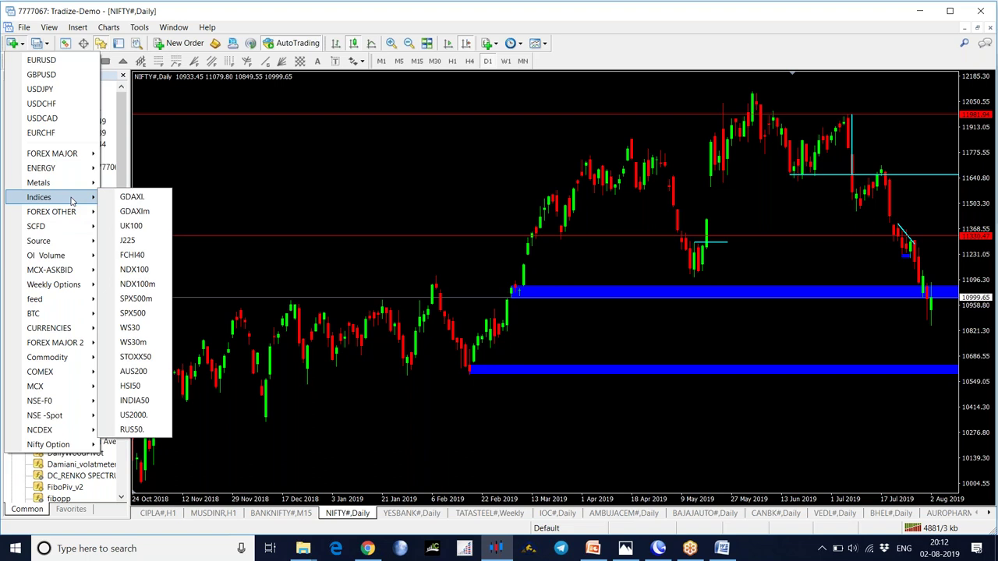
mouse_move(67, 168)
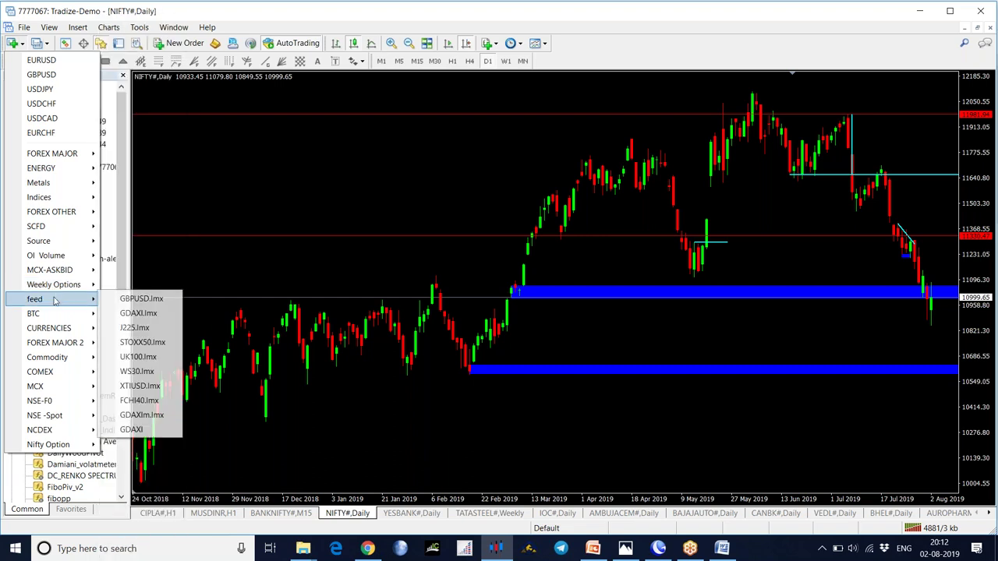
mouse_move(53, 319)
mouse_move(53, 350)
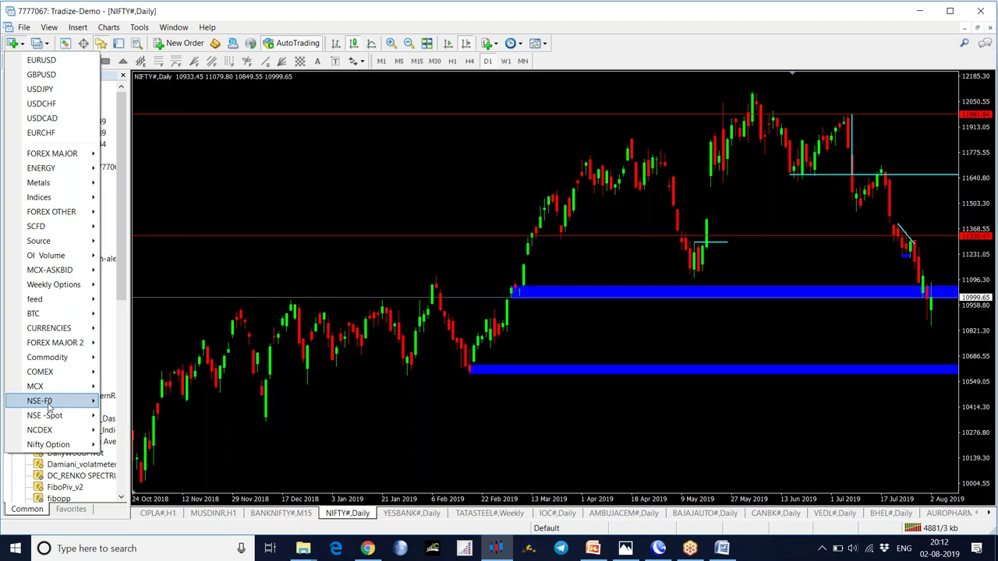
mouse_move(49, 407)
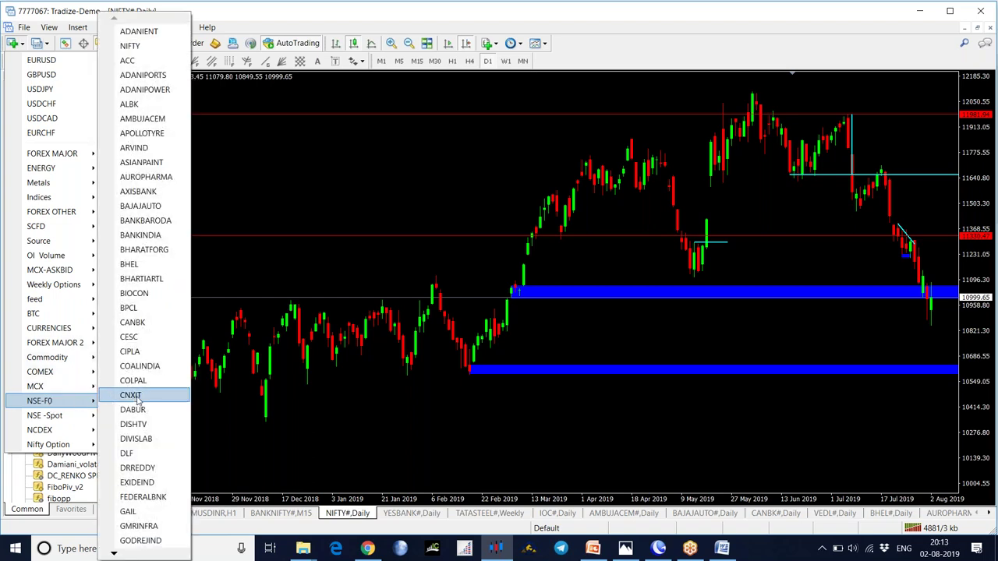
click(173, 48)
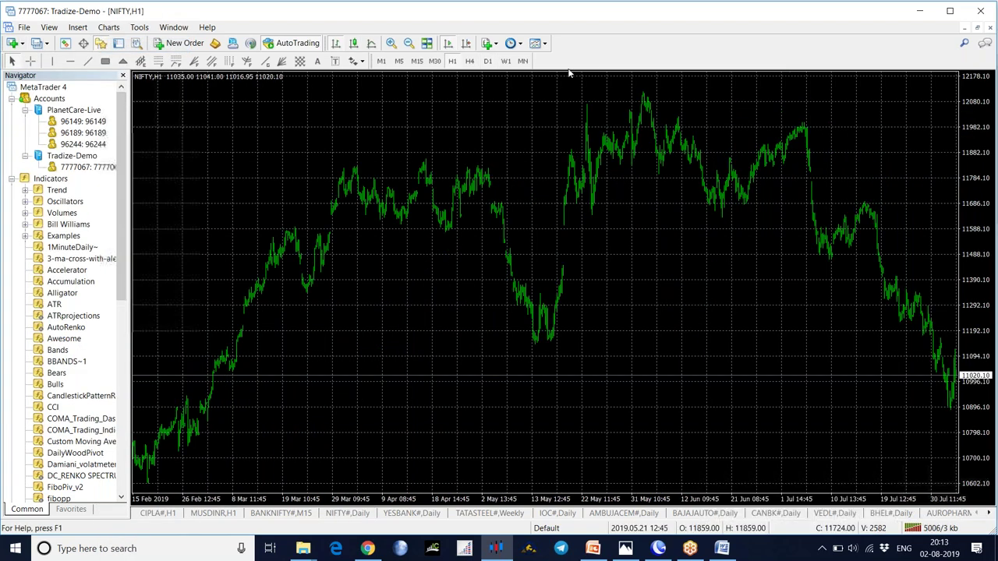
click(543, 44)
- Apply the 0Basic template, enable Chart Shift, and add the fxr_sr_zones_3.22 custom indicator
click(561, 143)
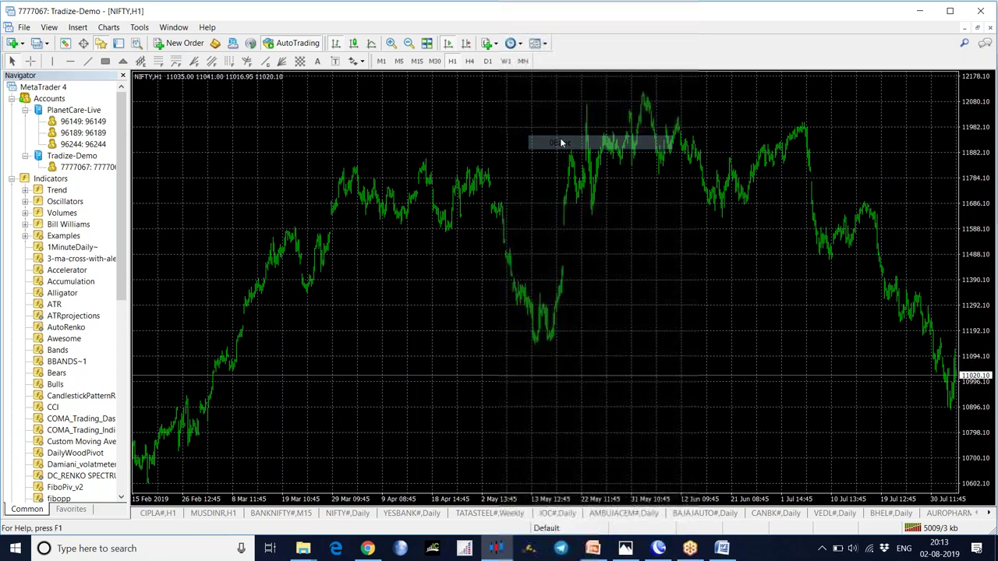
click(467, 44)
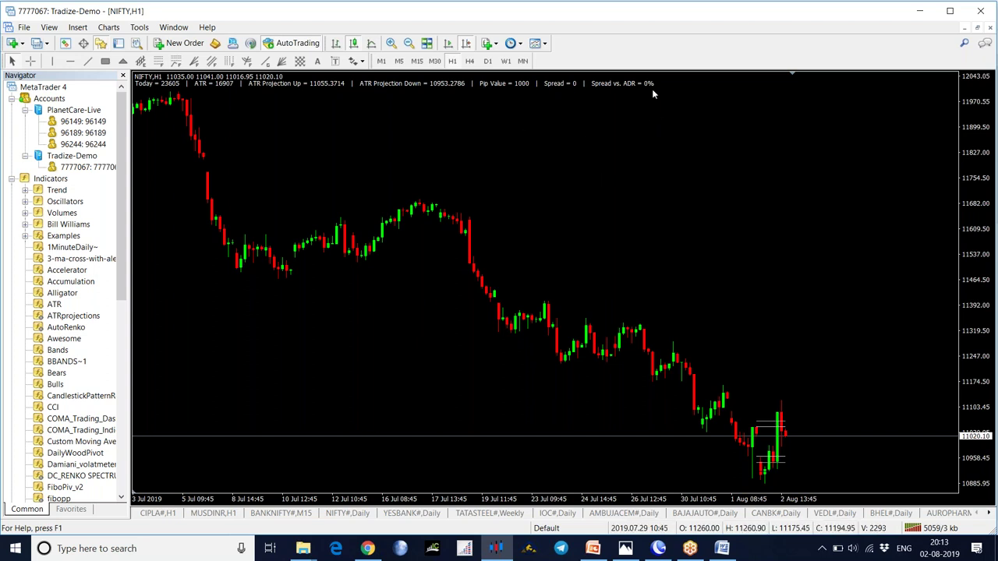
click(496, 44)
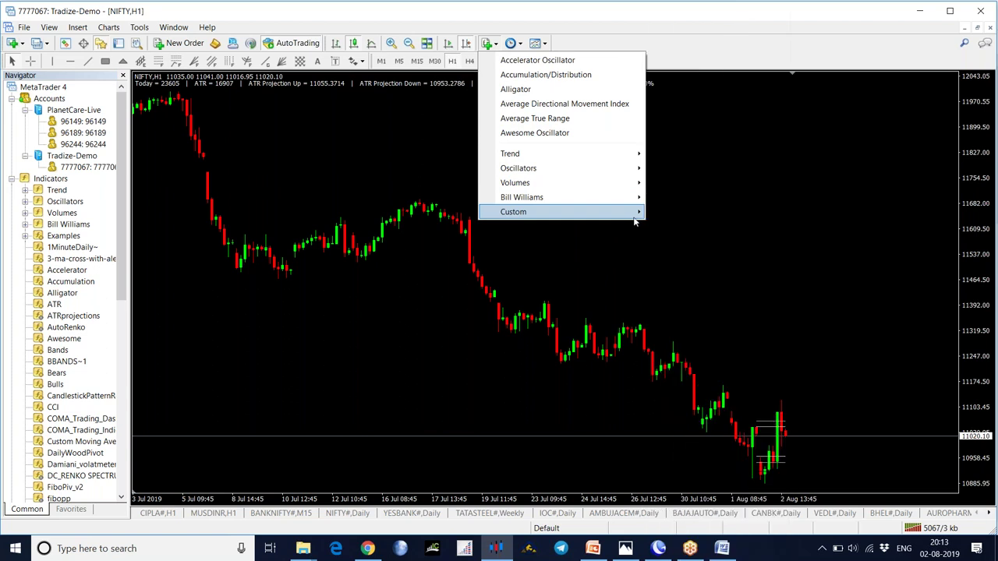
mouse_move(635, 223)
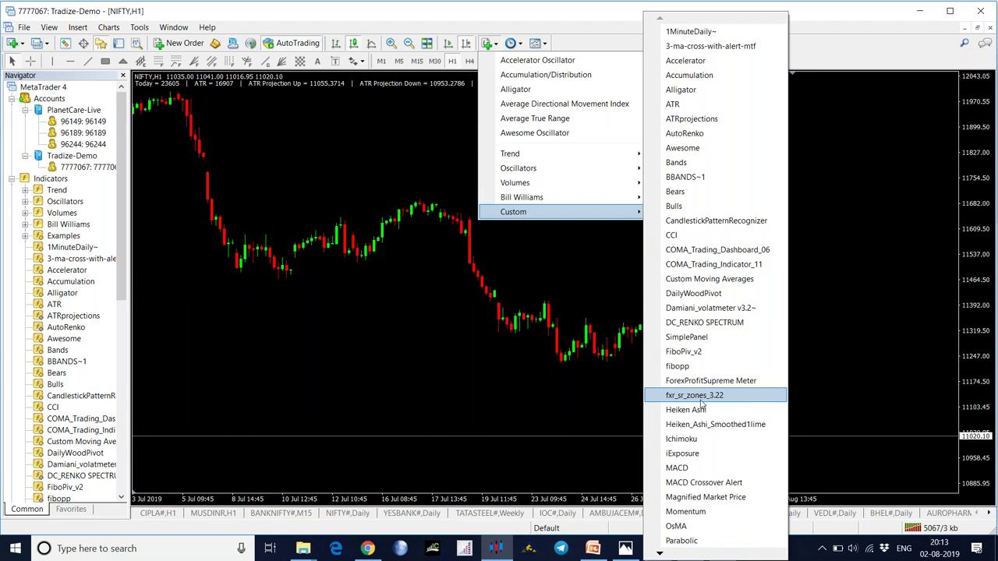
click(701, 401)
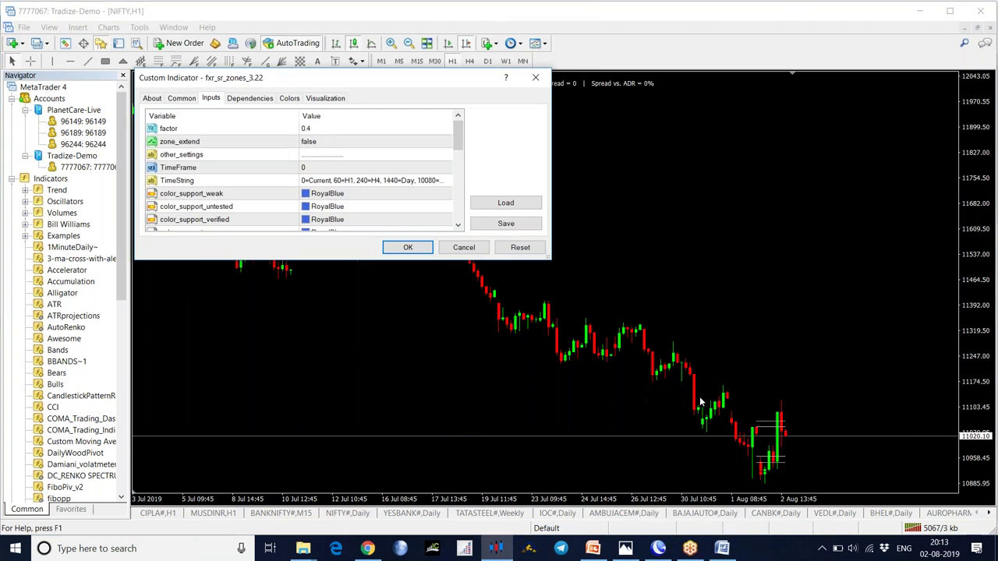
click(400, 247)
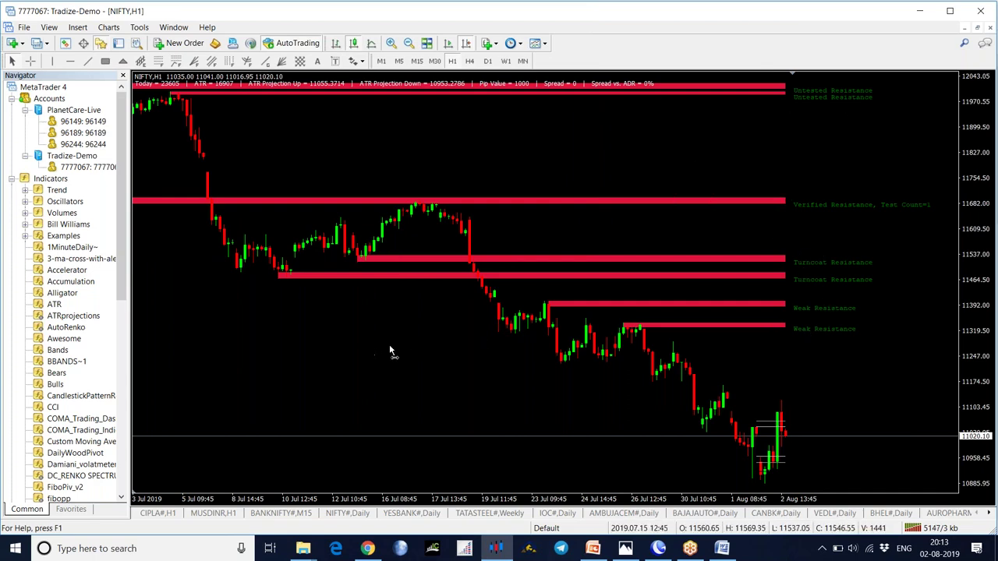
scroll(389, 344, up, 5)
scroll(298, 312, up, 2)
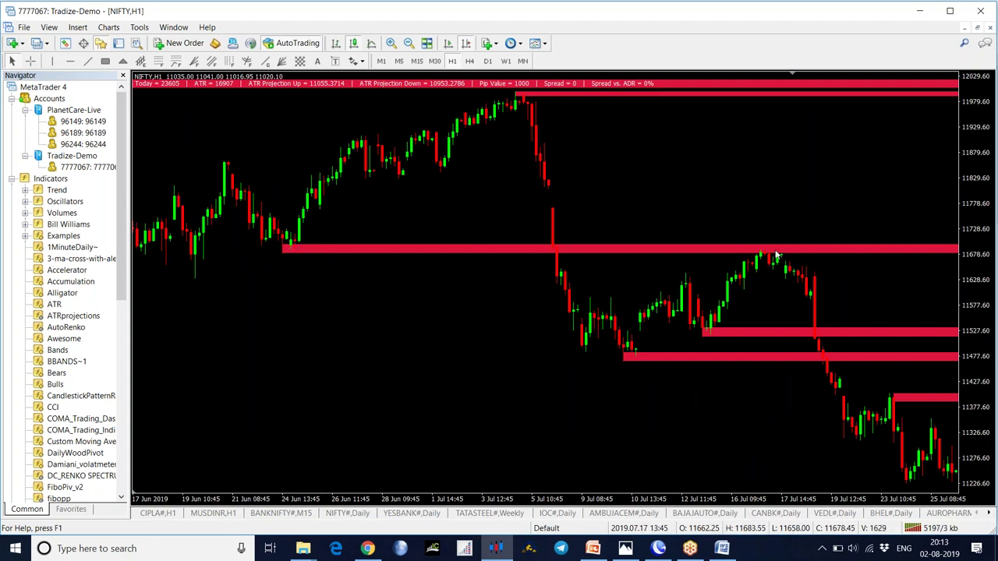
scroll(843, 226, down, 5)
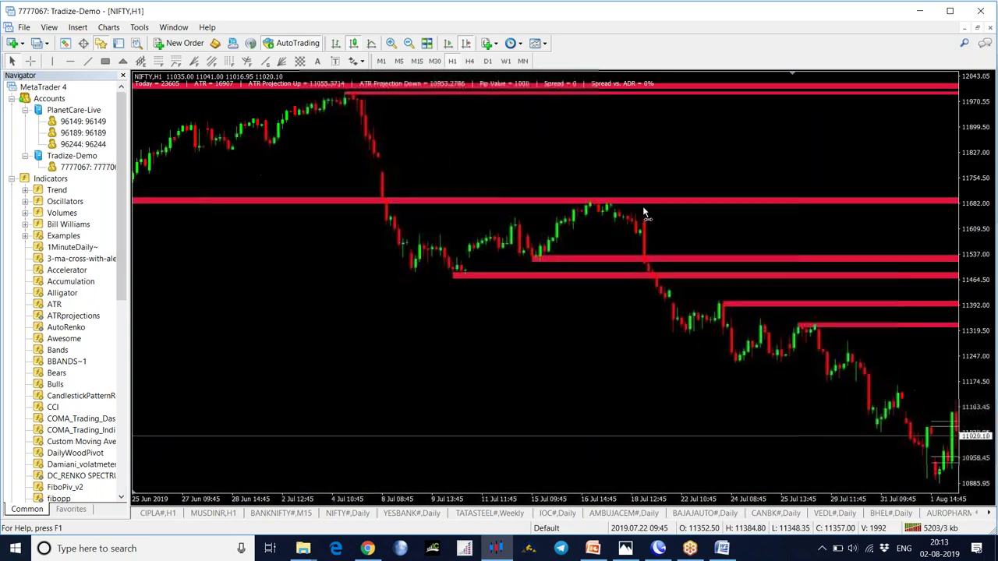
scroll(844, 226, down, 2)
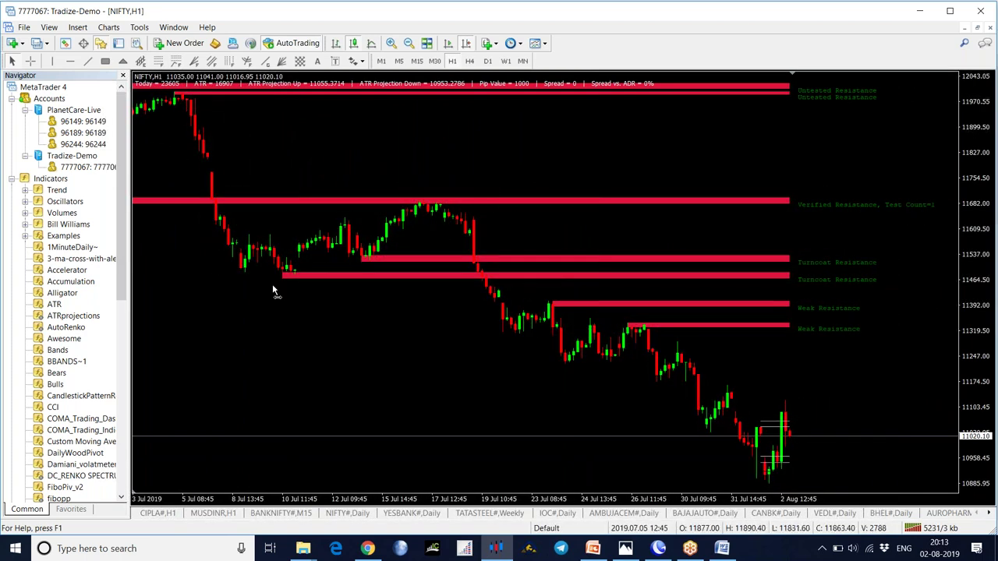
scroll(280, 234, up, 2)
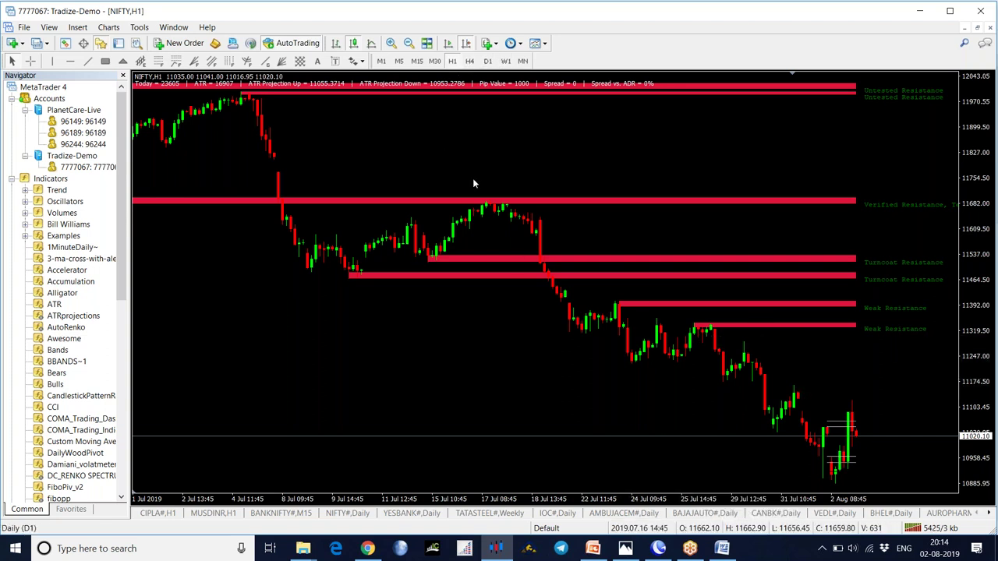
- Switch NIFTY to the D1 timeframe and auto-scroll to the latest daily bars
click(487, 61)
click(465, 44)
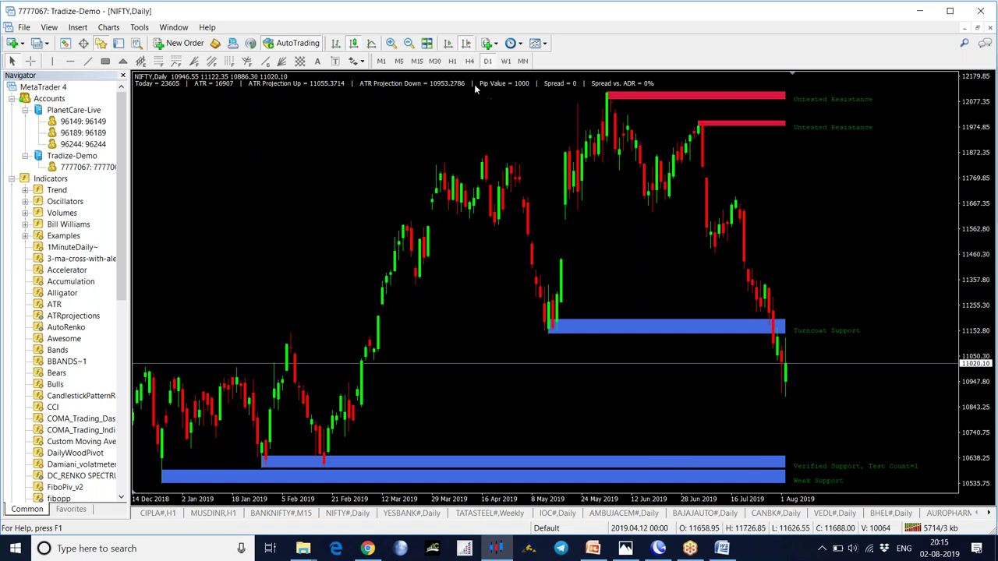
- Switch NIFTY to M15, review earlier zones, return to the latest bars, then switch to Chrome
click(417, 61)
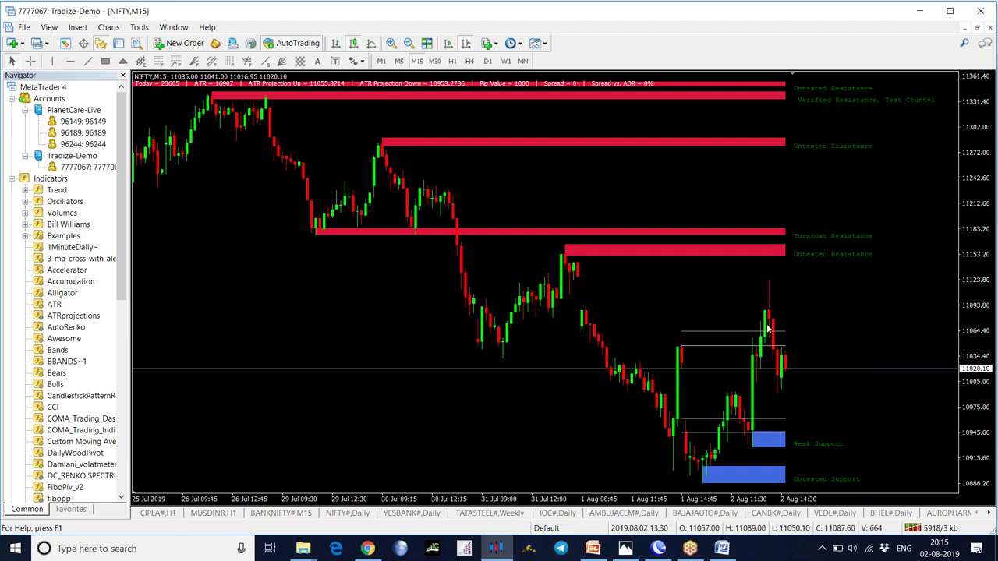
drag(356, 356, 780, 296)
drag(483, 325, 874, 249)
scroll(623, 177, down, 3)
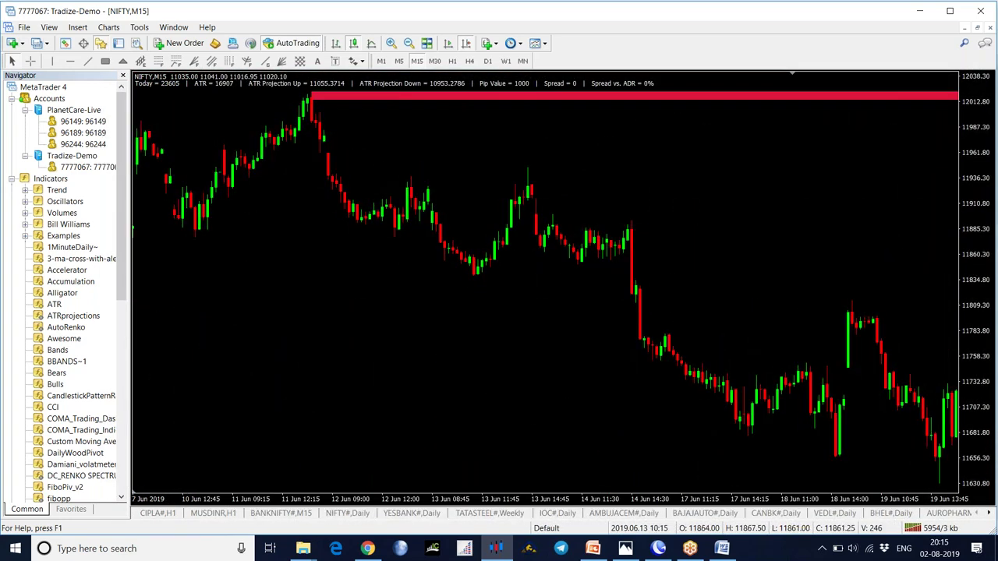
scroll(628, 184, down, 3)
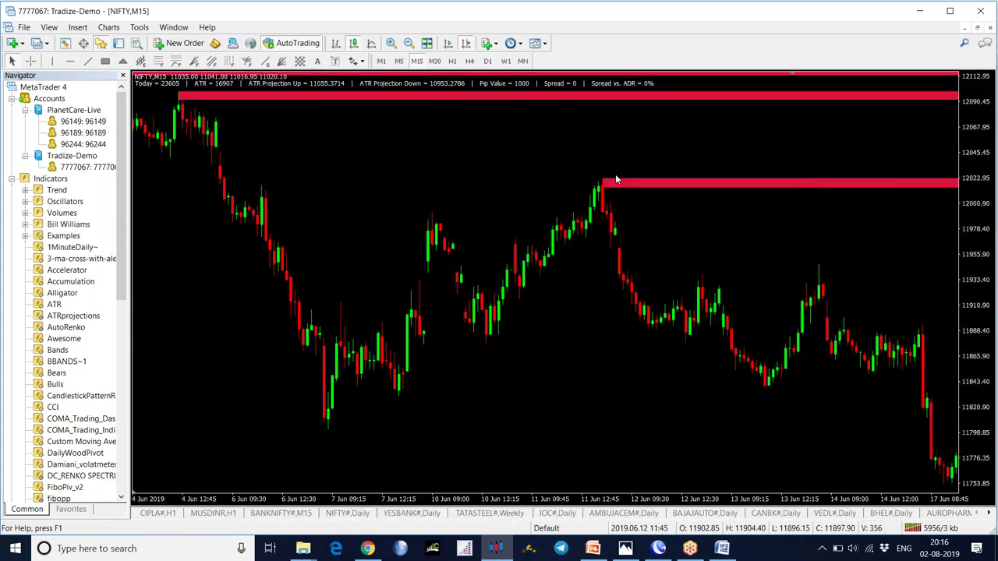
click(465, 42)
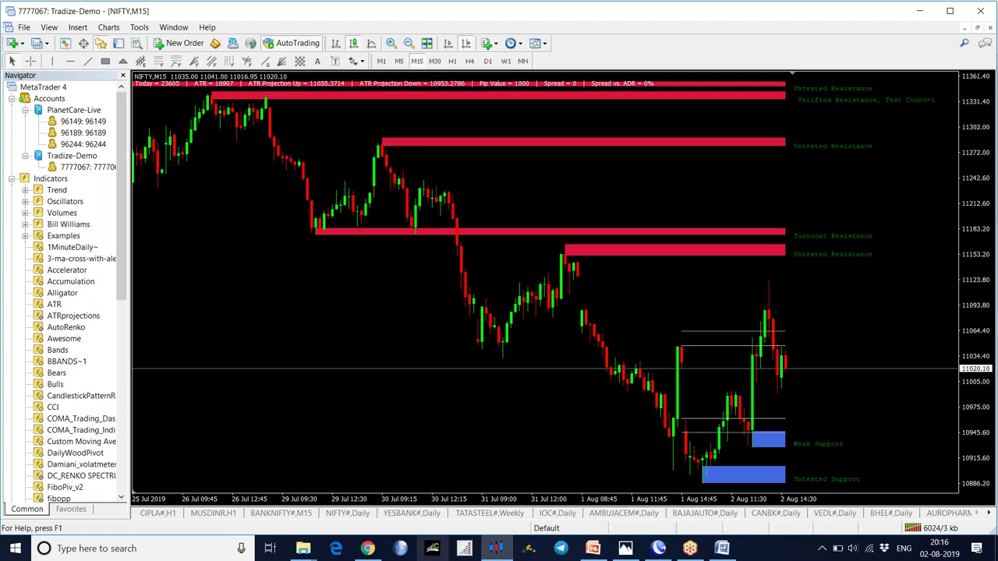
click(367, 548)
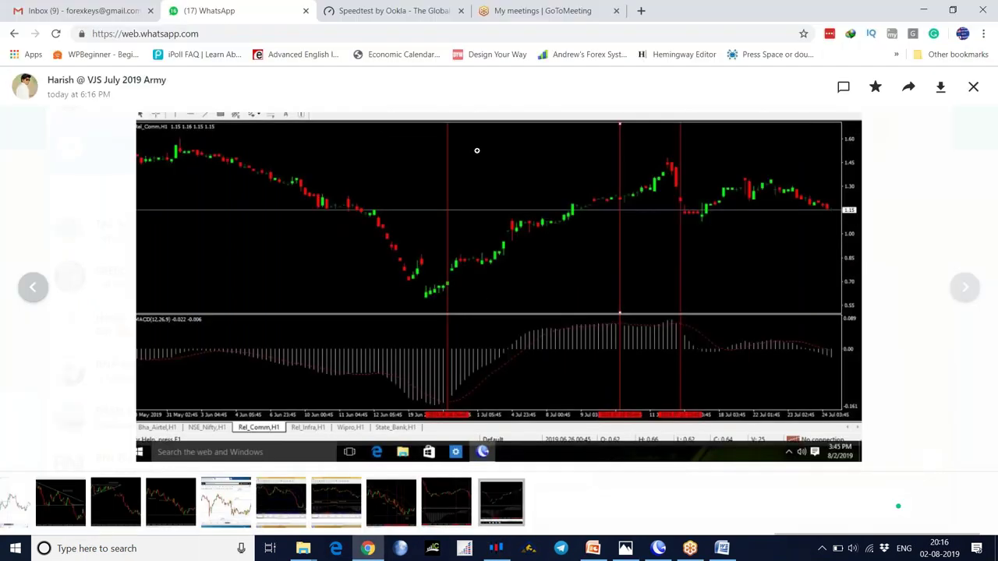
- Open a new Chrome tab and load the Google home page
key(ctrl+t)
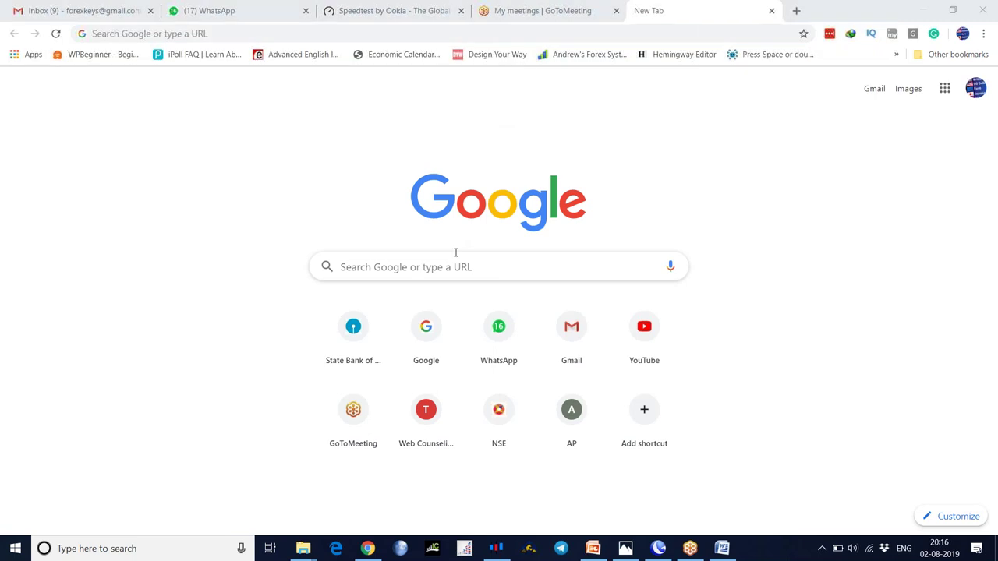
click(416, 265)
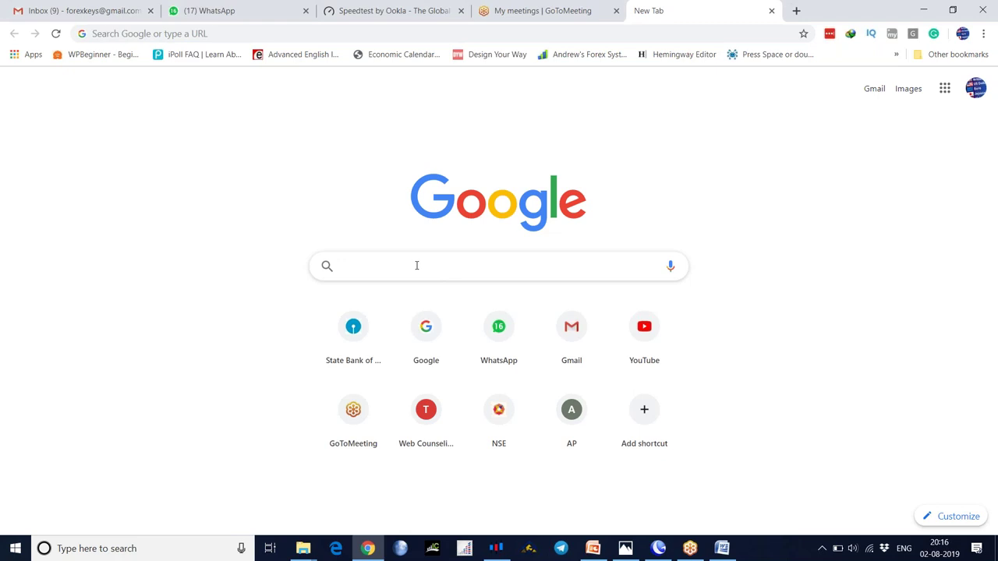
text(fxr)
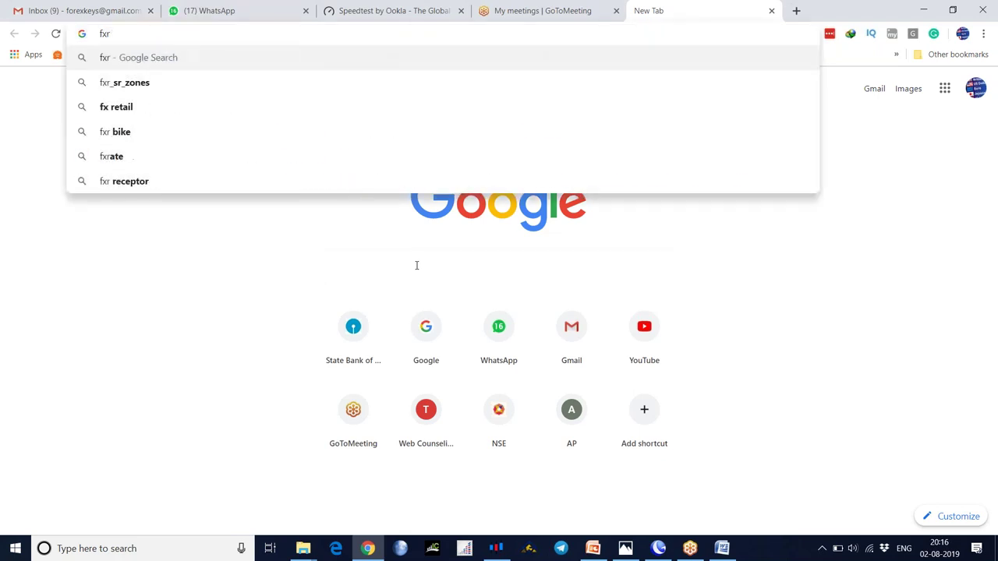
click(356, 289)
click(372, 270)
text(f)
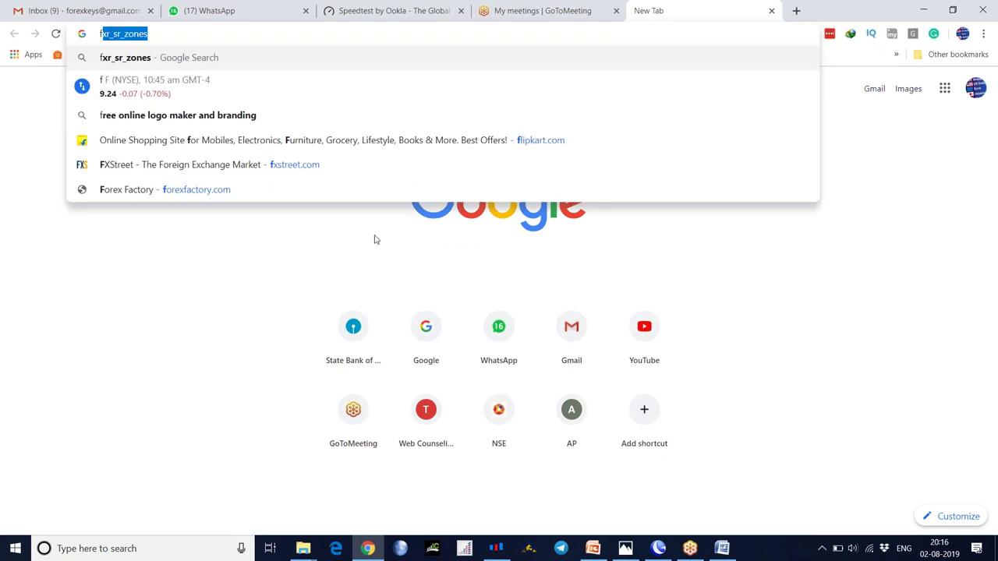
click(268, 269)
click(280, 38)
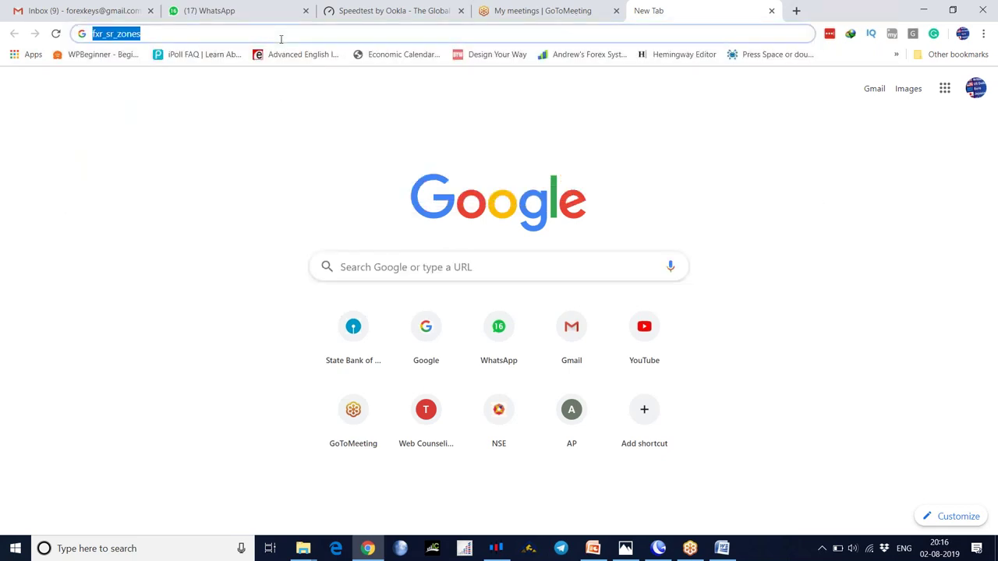
text(goo)
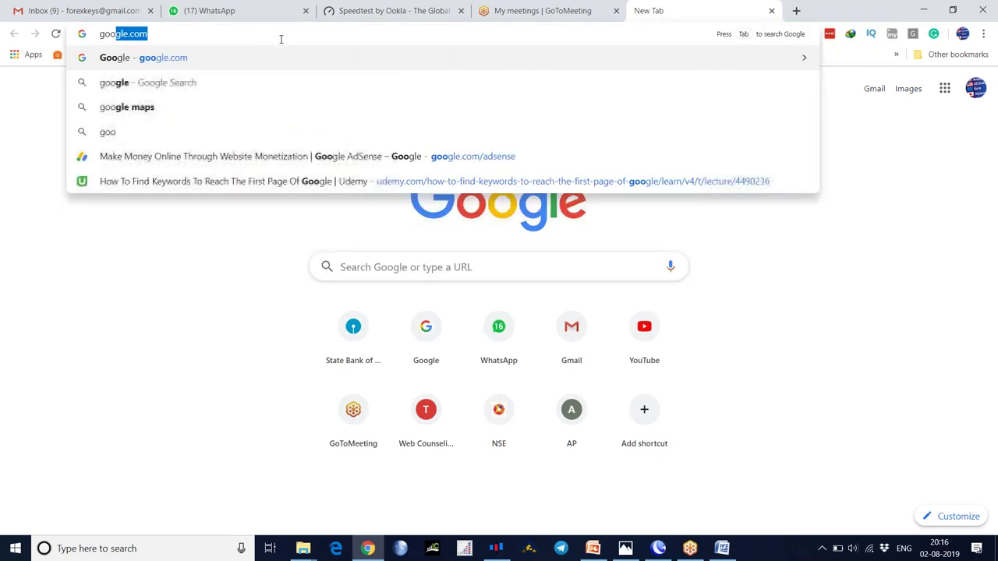
key(Return)
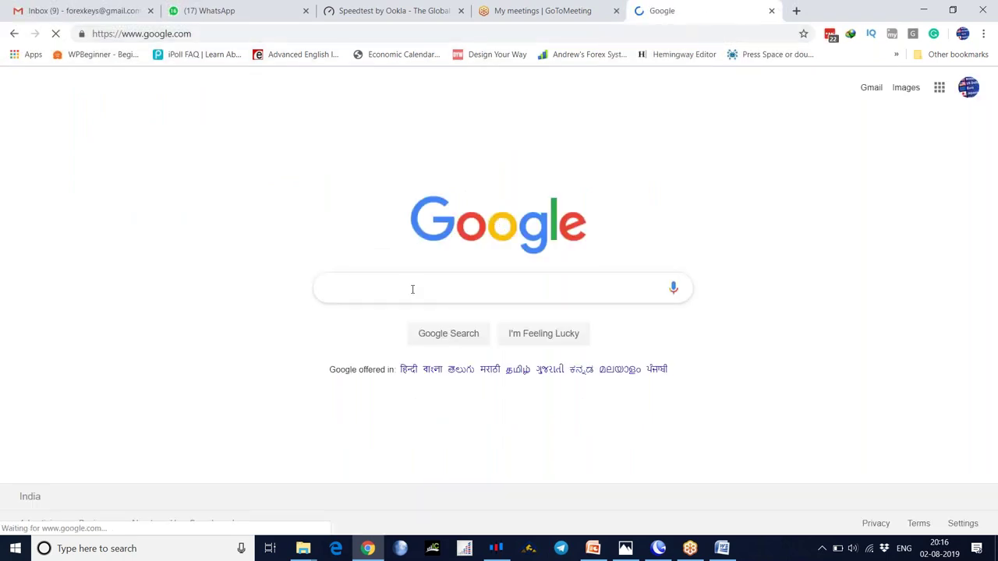
- Search Google for fxr_sr_zones and open the first FX Trading Revolution result in a new tab
text(fxr)
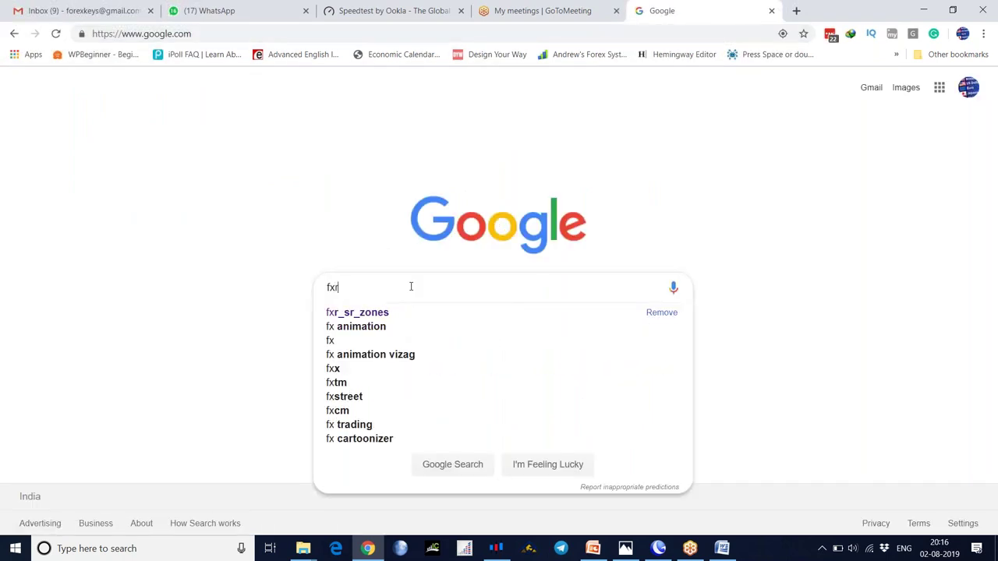
click(371, 315)
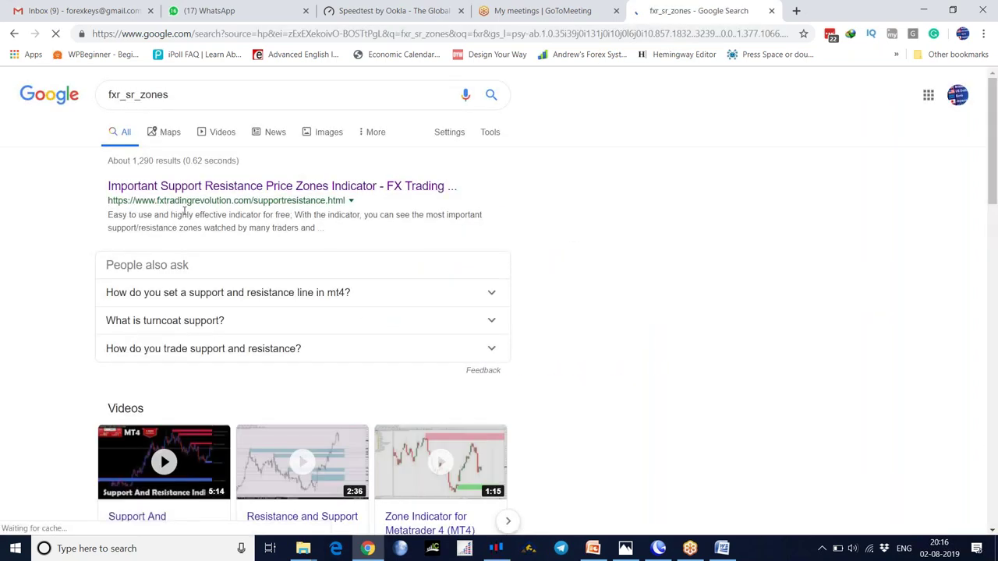
right_click(204, 188)
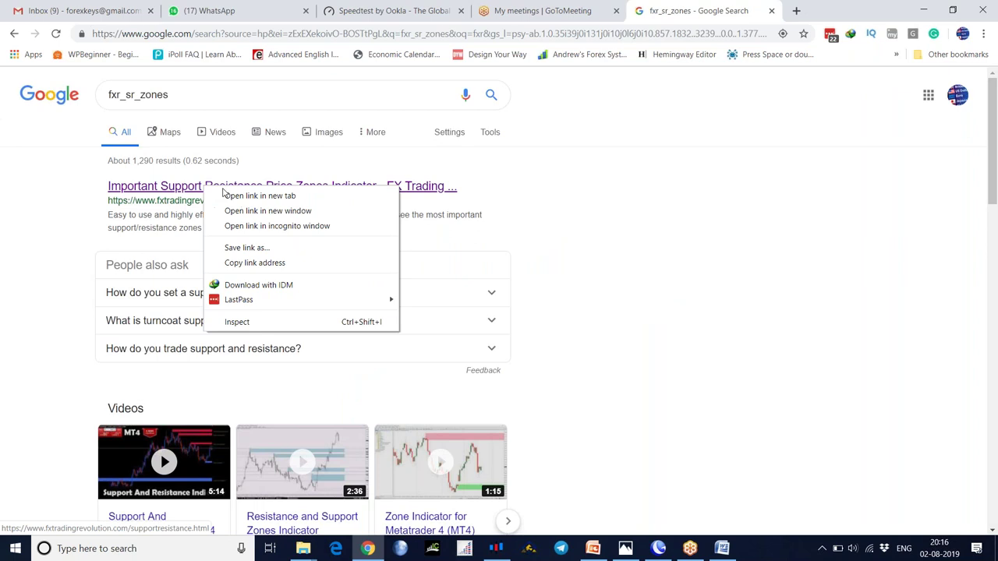
click(233, 196)
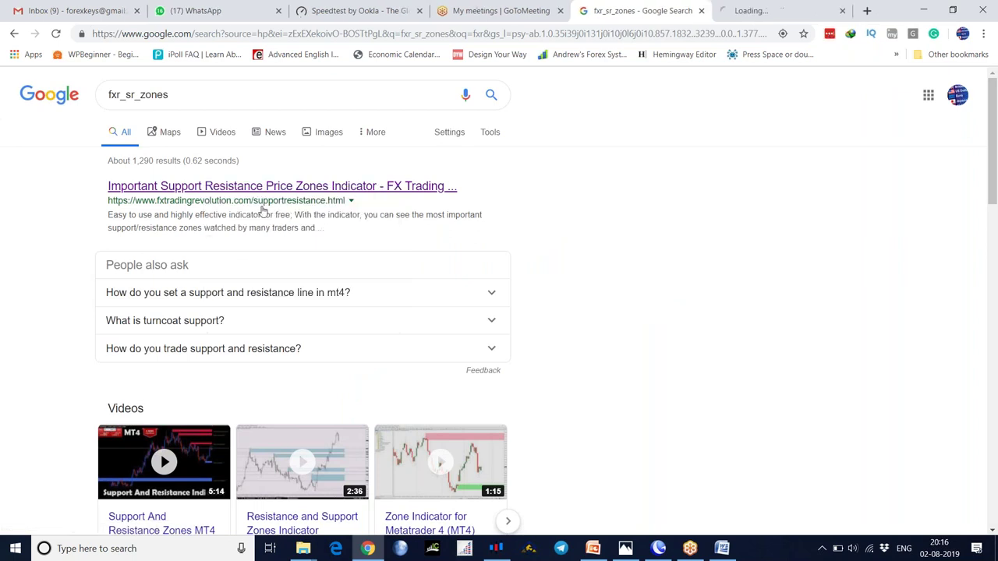
- Scroll the FX Trading Revolution zones indicator page down to its DOWNLOAD FOR FREE section
click(759, 11)
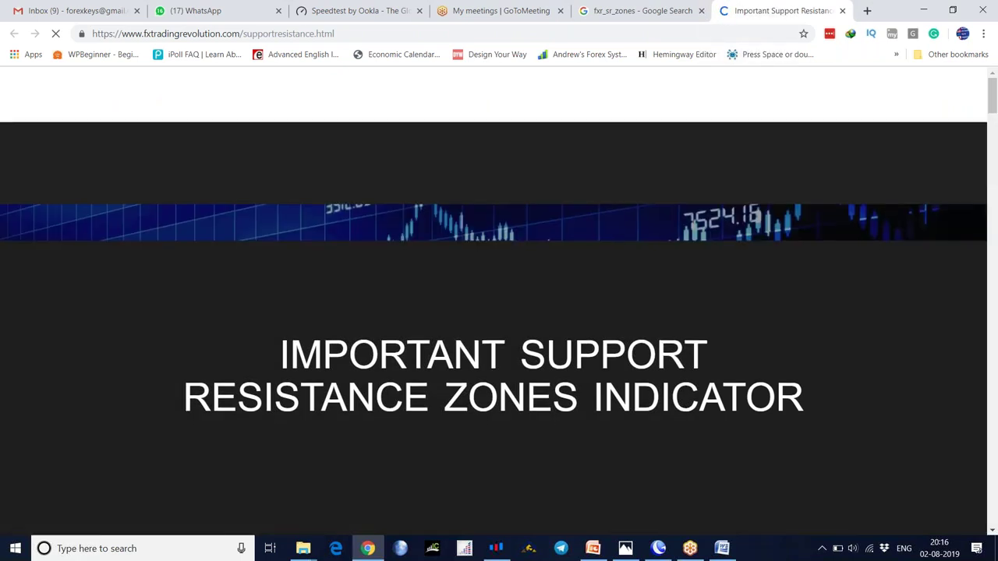
scroll(499, 311, down, 4)
scroll(499, 312, down, 4)
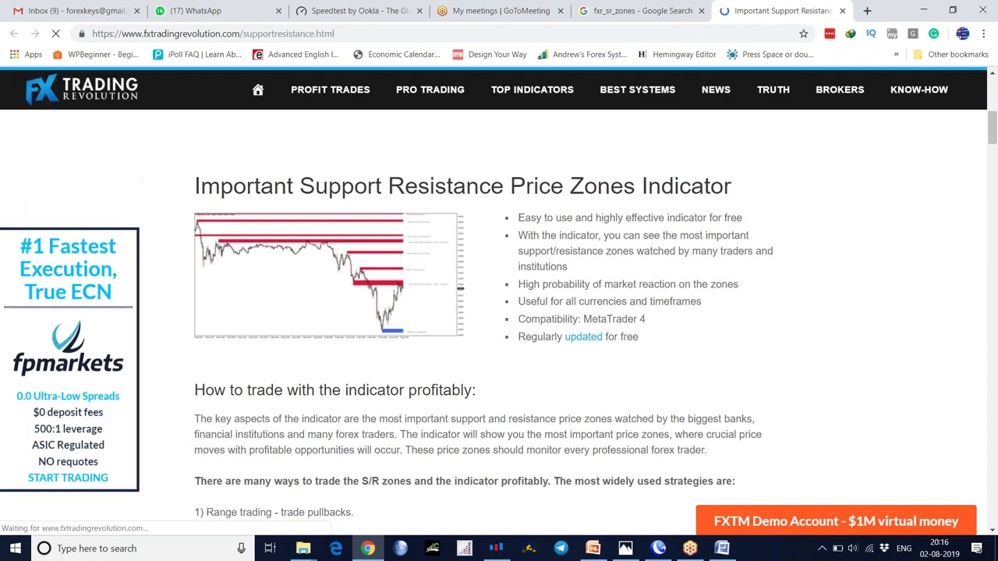
scroll(499, 312, down, 6)
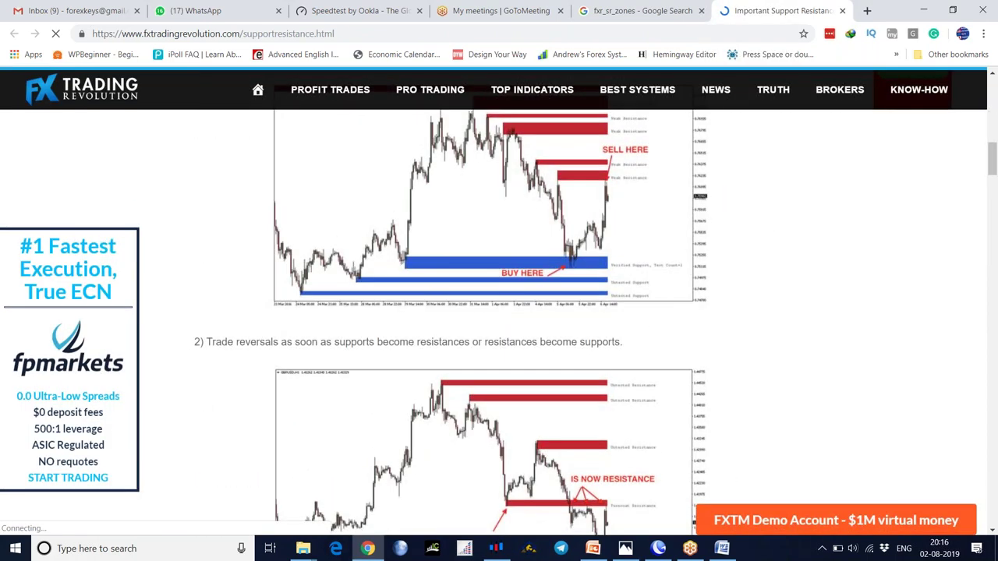
scroll(512, 363, down, 2)
scroll(512, 363, up, 3)
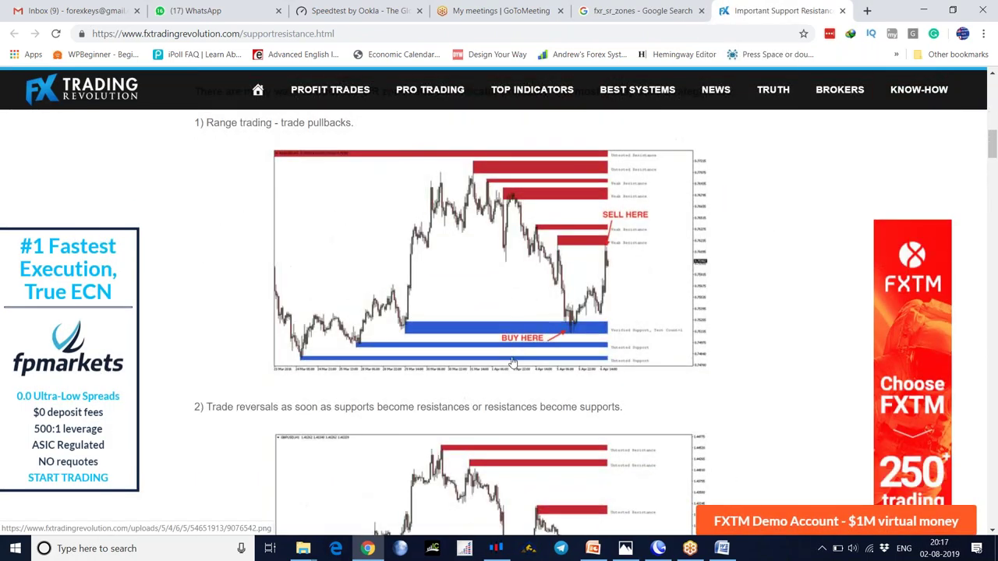
scroll(513, 362, down, 10)
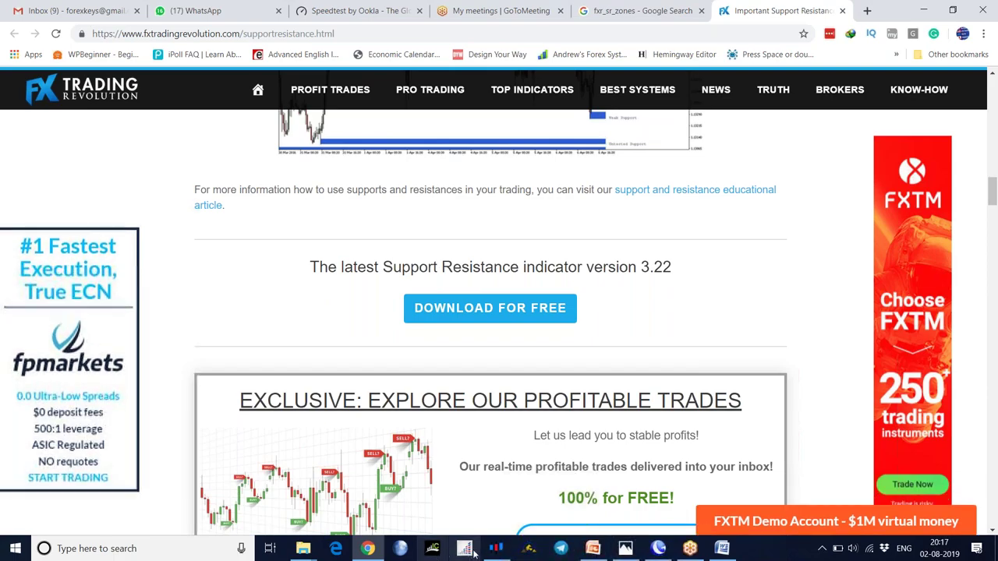
- Compare the indicator page with the MetaTrader NIFTY chart, ending back in MetaTrader 4
click(495, 548)
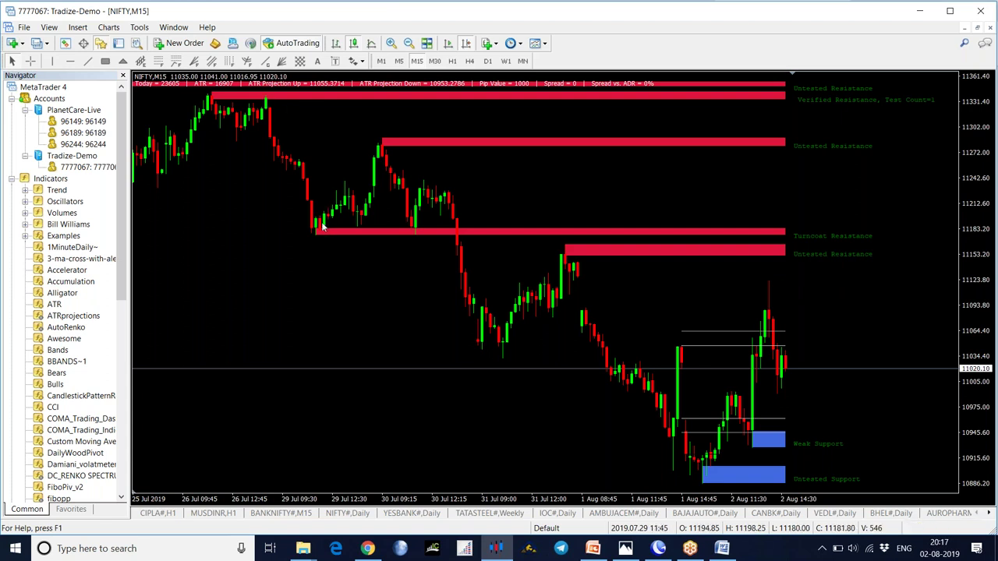
click(367, 552)
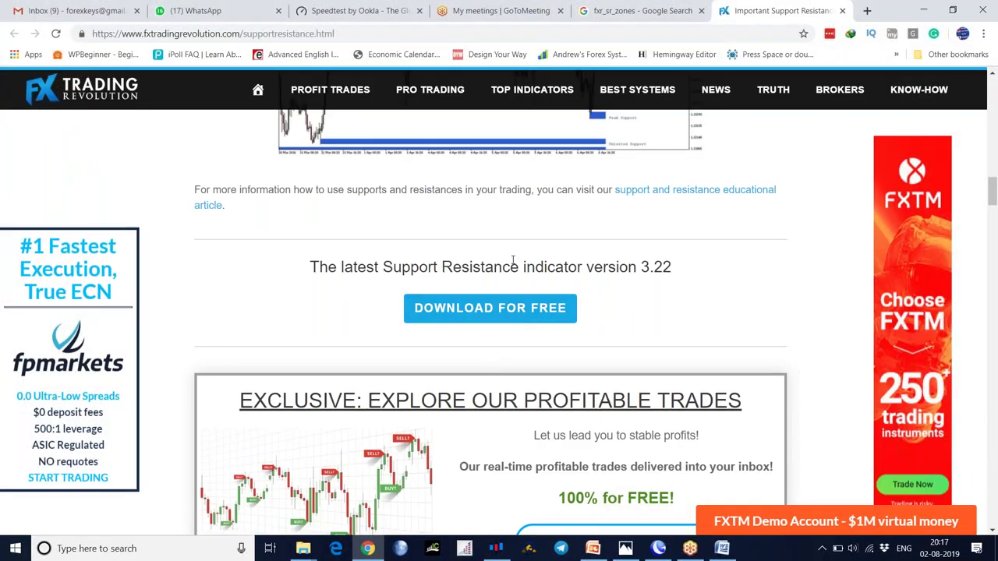
scroll(512, 260, up, 5)
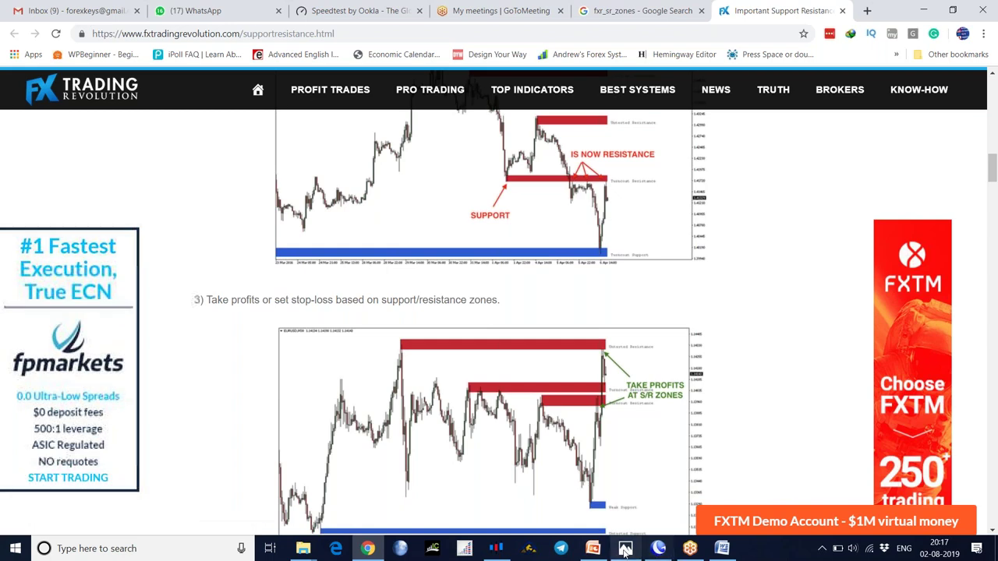
click(496, 550)
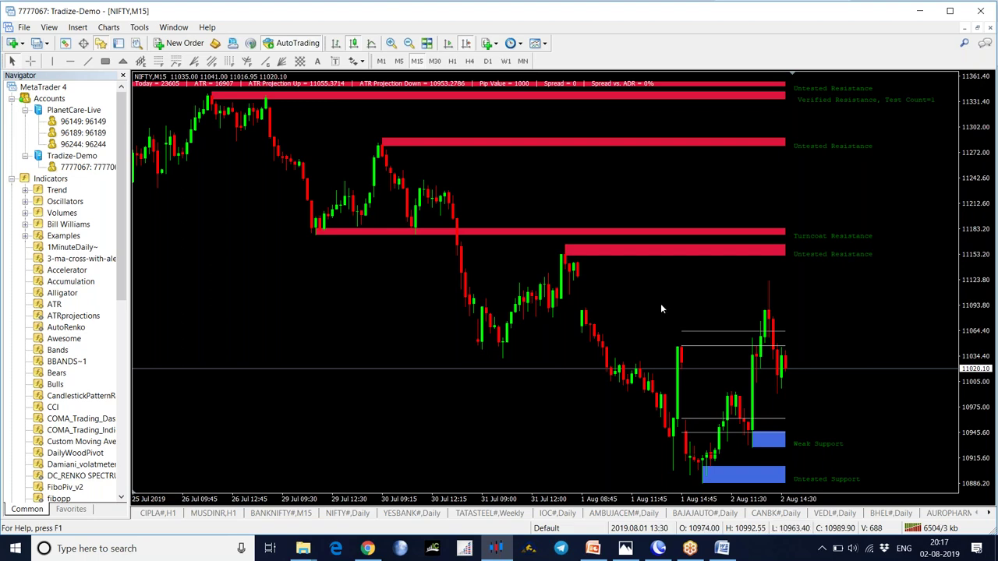
- Switch NIFTY to M5, auto-scroll to the latest bars, then change to the W1 weekly timeframe
click(399, 61)
scroll(423, 179, left, 10)
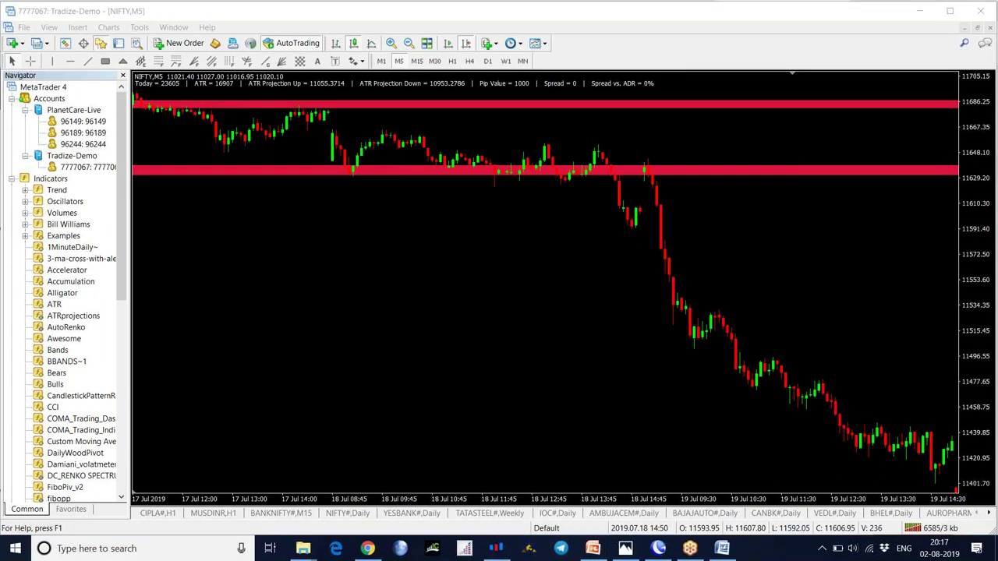
click(467, 44)
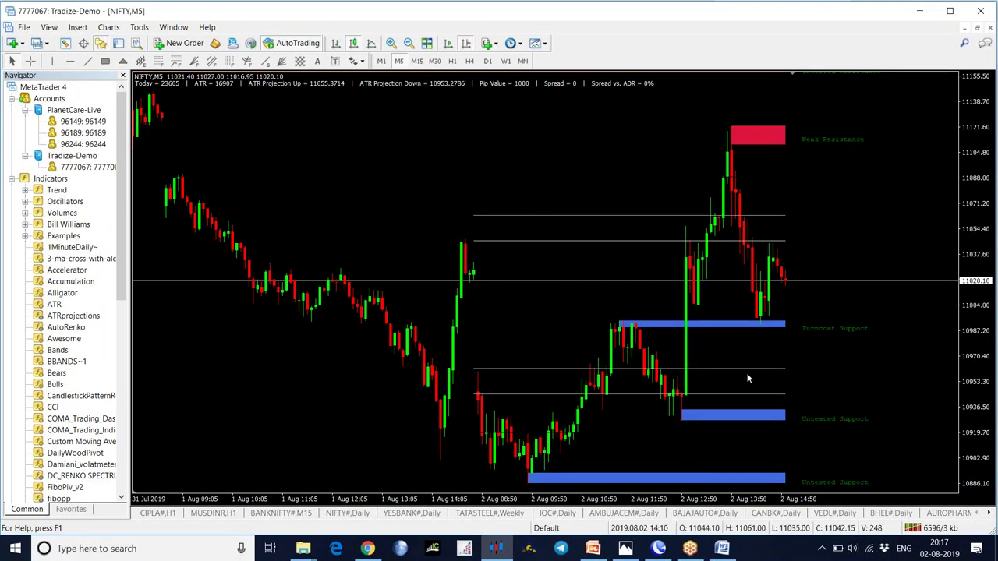
click(506, 61)
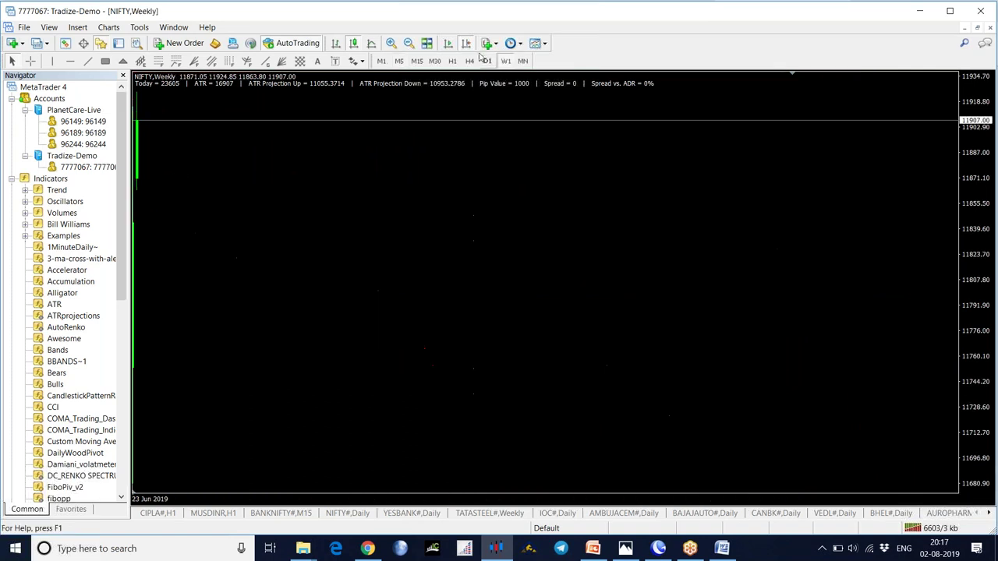
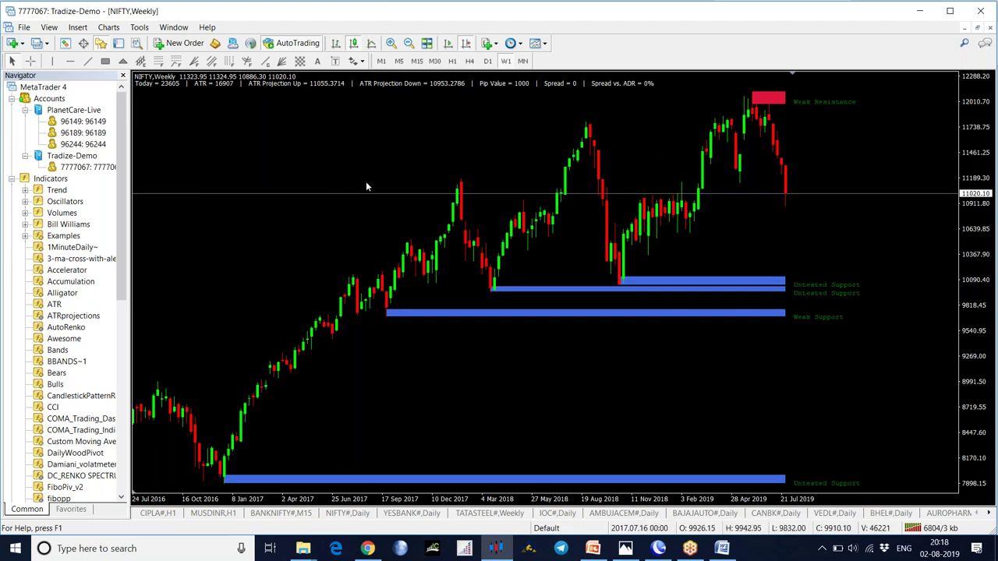
- Switch to Chrome's FX Trading Revolution page and scroll to the version 3.22 free download
click(367, 548)
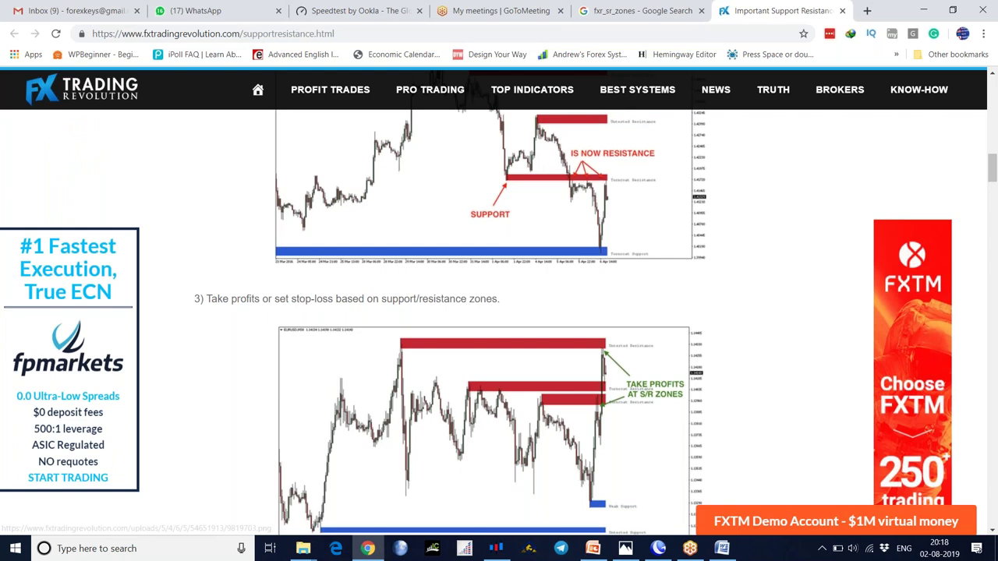
scroll(489, 433, down, 3)
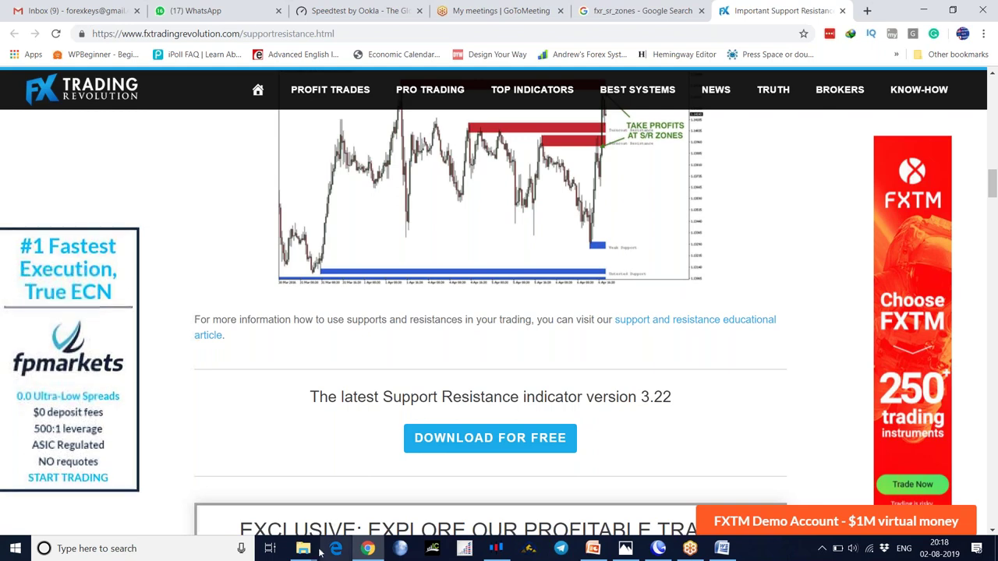
- Open the Dropbox\Forex\Indicators folder in File Explorer
mouse_move(304, 550)
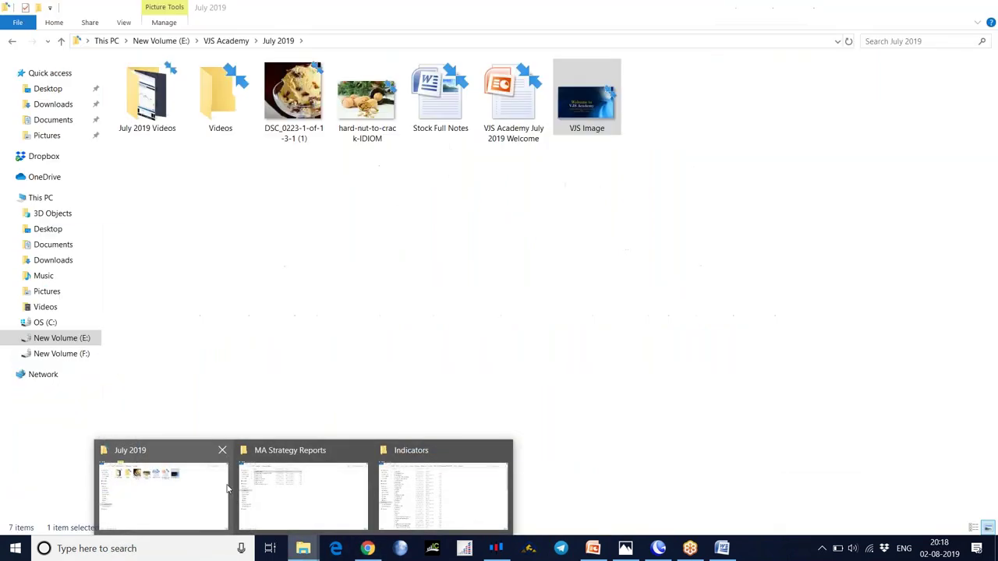
click(249, 482)
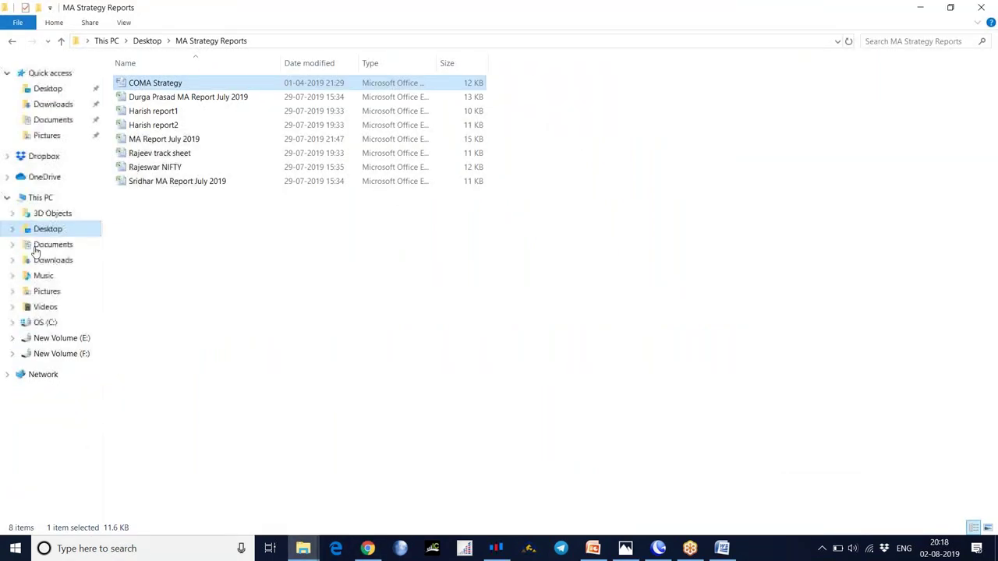
click(43, 156)
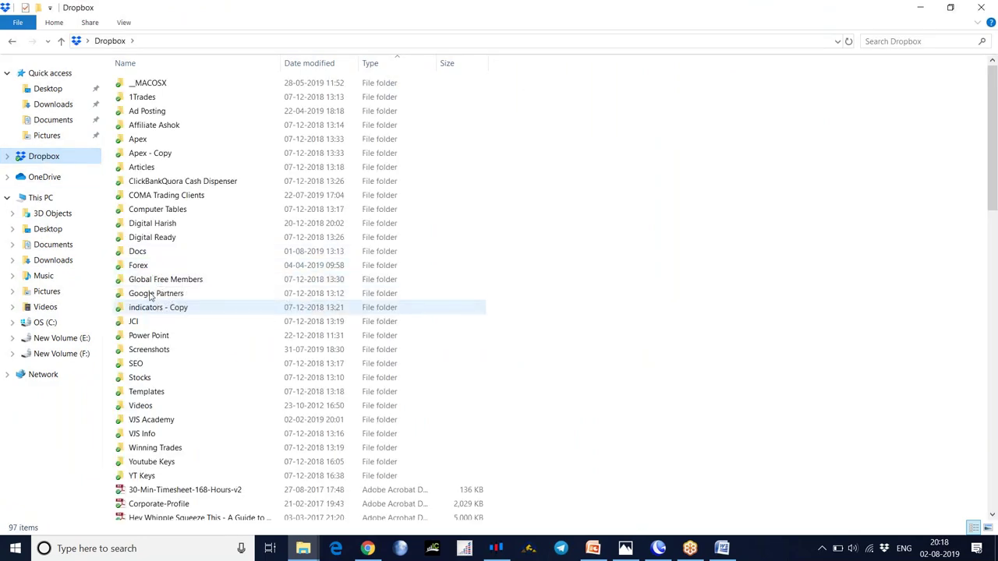
double_click(138, 268)
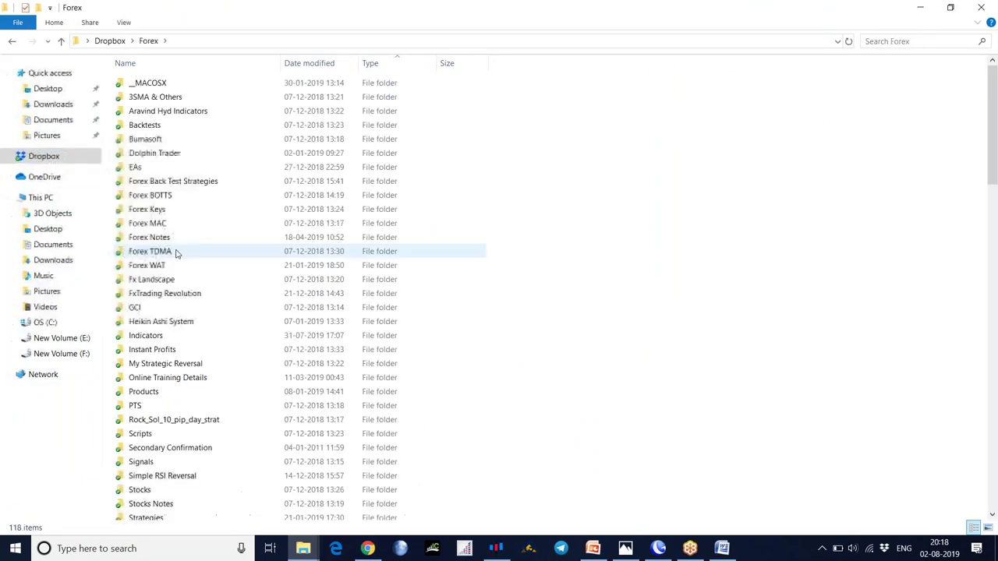
scroll(229, 289, down, 5)
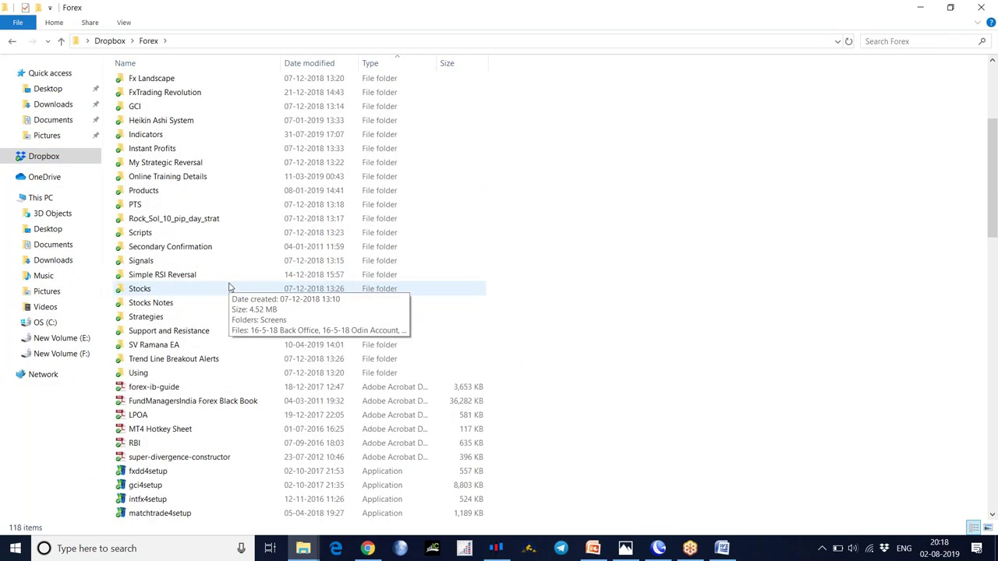
scroll(229, 289, up, 3)
scroll(228, 289, down, 2)
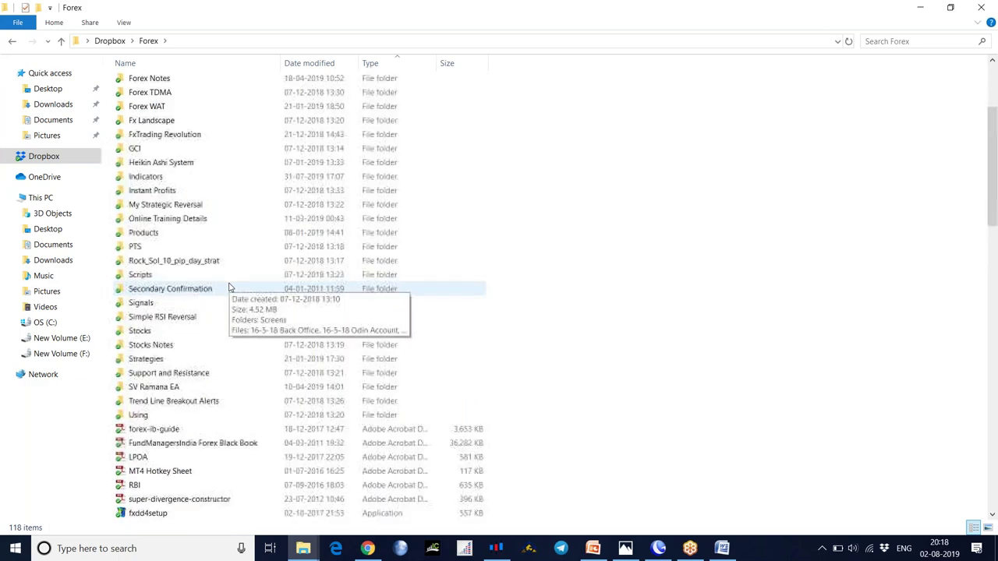
double_click(154, 176)
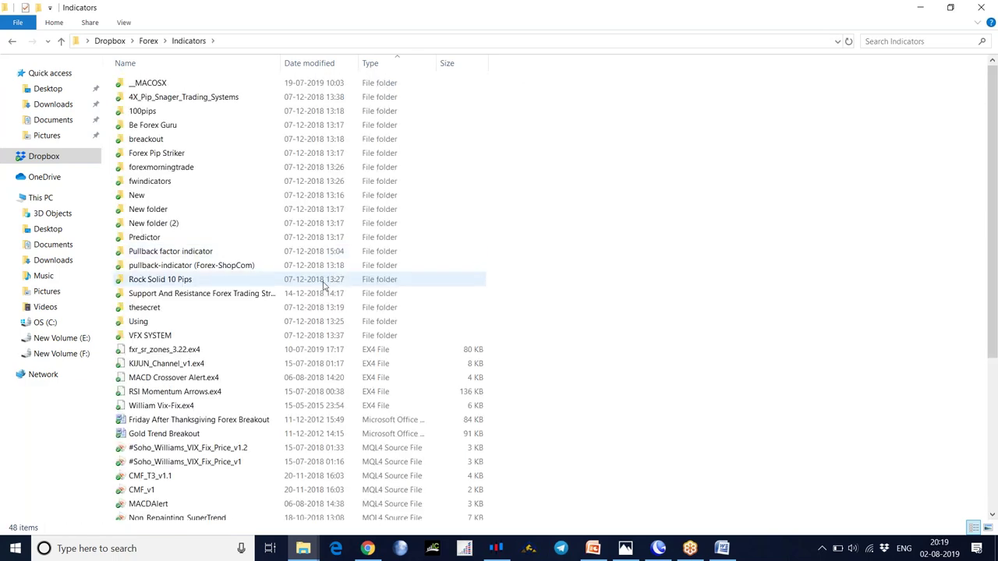
scroll(249, 262, down, 4)
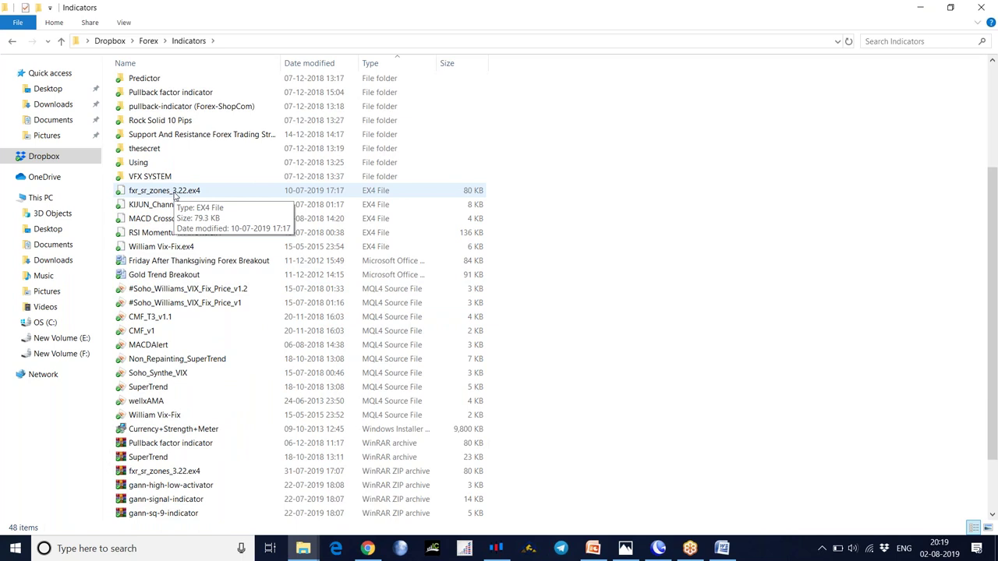
- Copy the fxr_sr_zones_3.22.ex4 indicator file
click(174, 195)
right_click(175, 195)
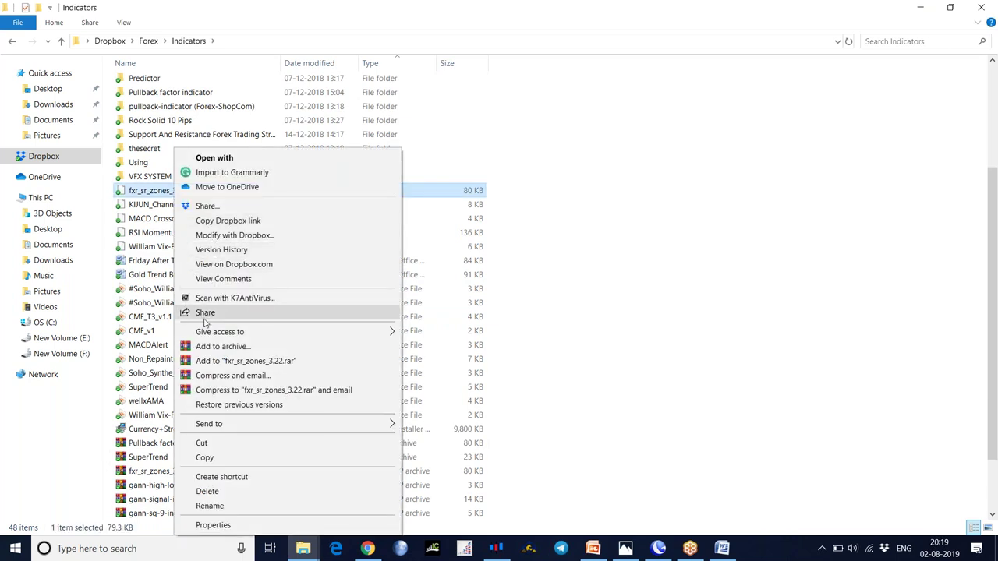
click(204, 458)
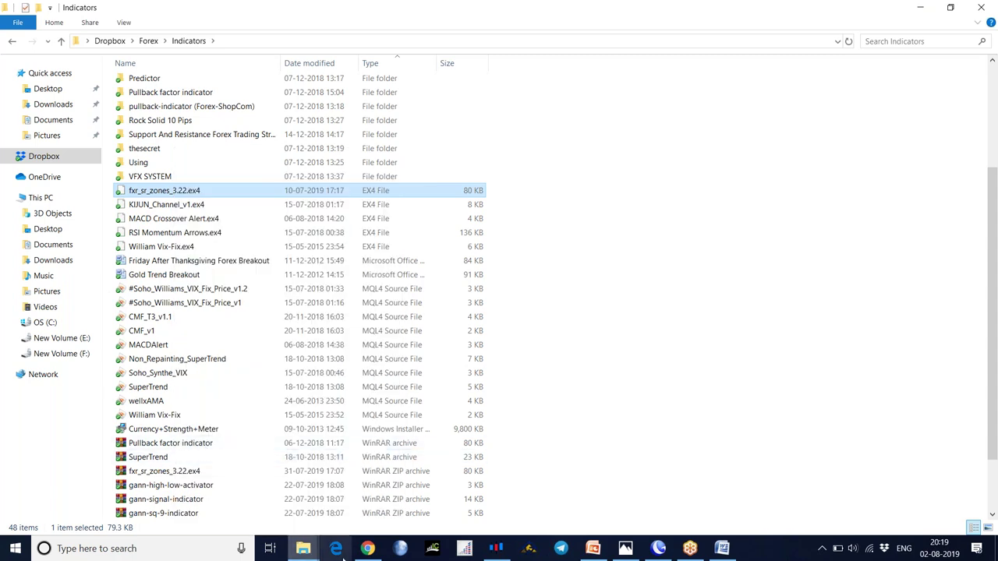
- Check MT4's custom indicator list, which lacks fxr_sr_zones, and shift the chart left
click(659, 549)
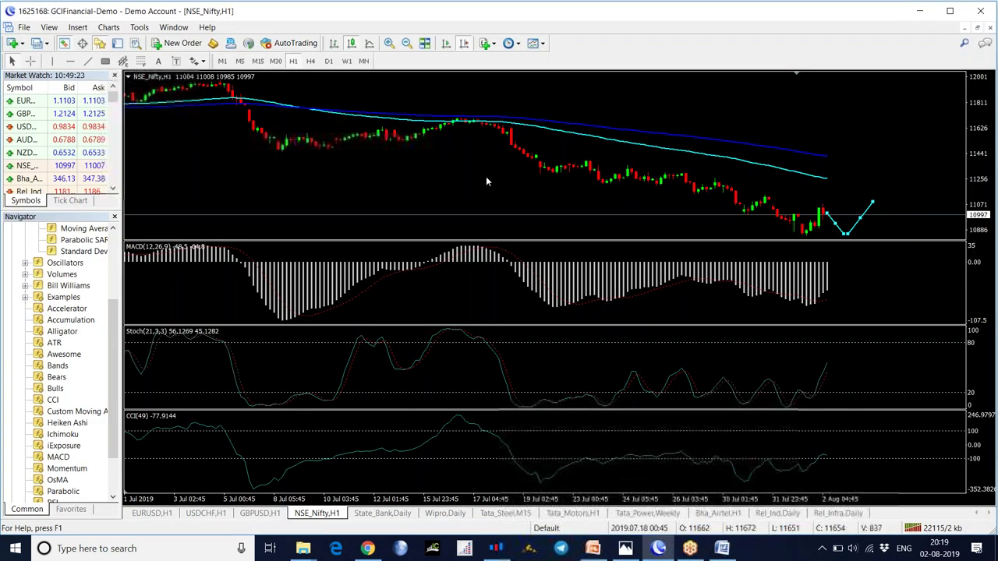
click(485, 43)
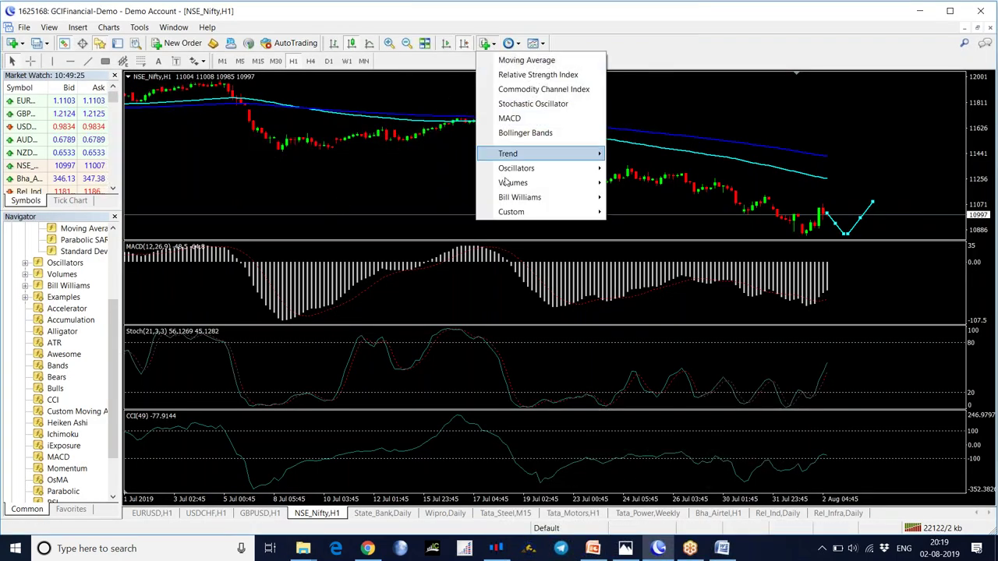
mouse_move(512, 215)
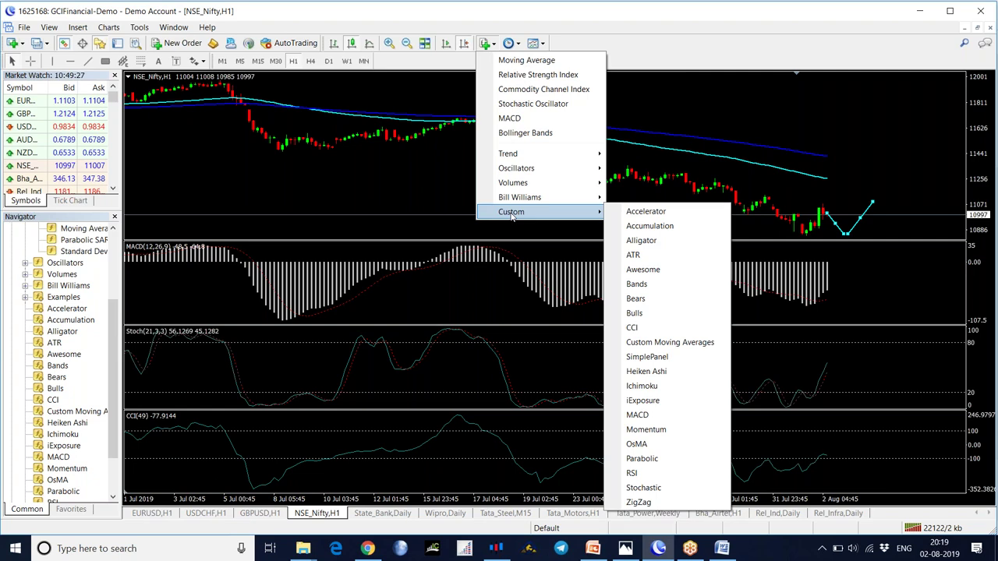
click(381, 185)
drag(381, 186, 348, 186)
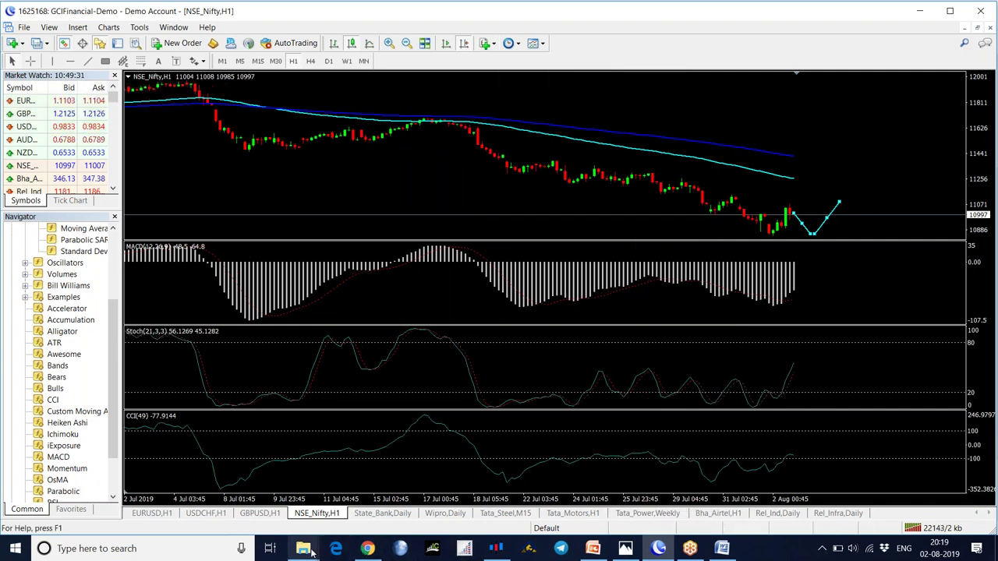
- Minimize the terminal's MQL4 Indicators folder window
mouse_move(310, 550)
mouse_move(292, 486)
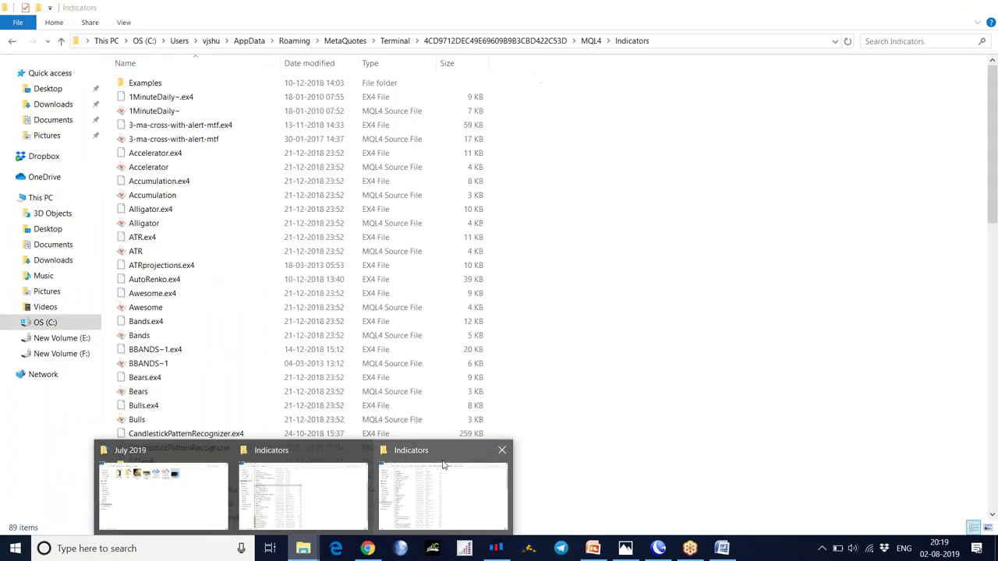
click(248, 492)
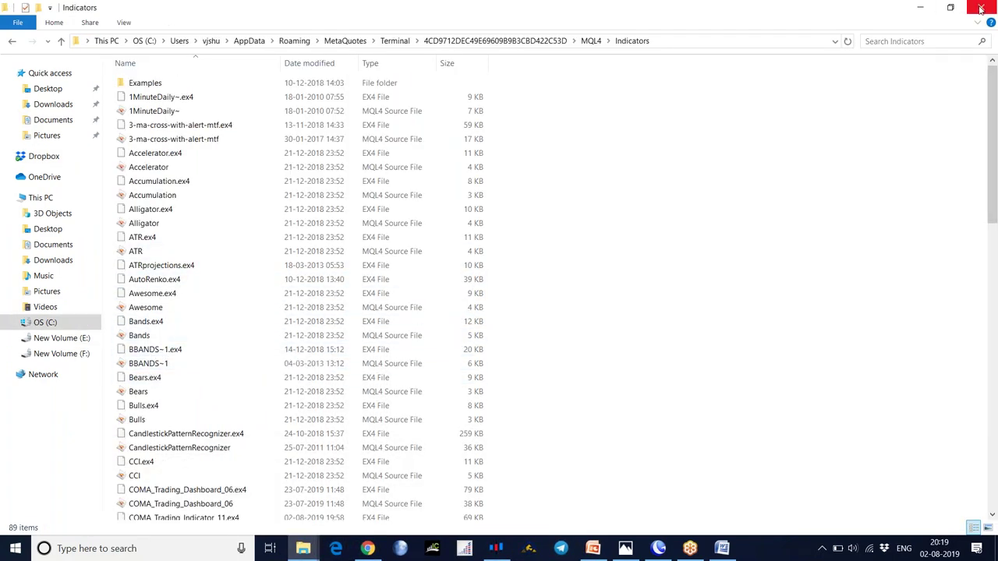
click(920, 7)
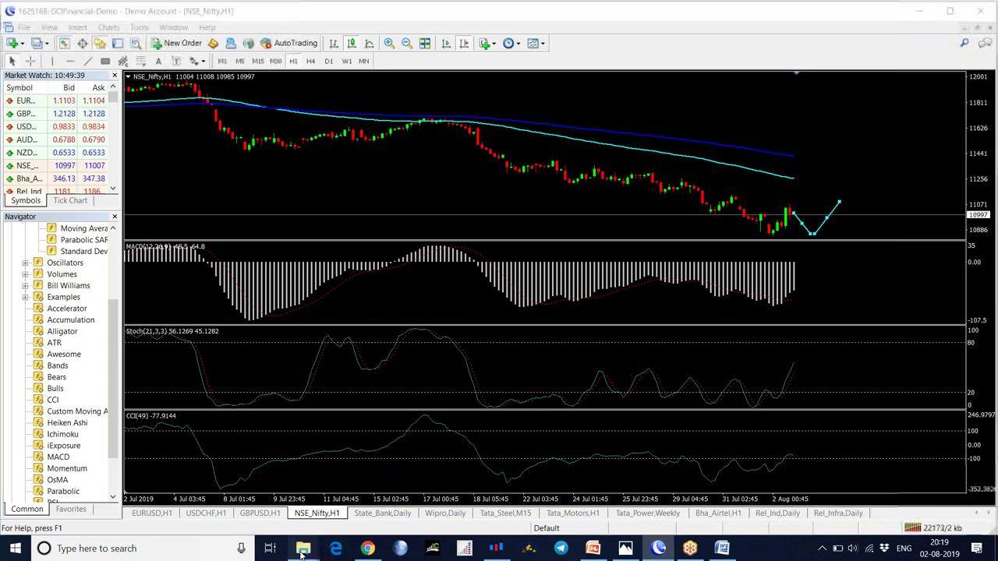
- Copy fxr_sr_zones_3.22.ex4 again from the Dropbox folder and return to the MT4 chart
mouse_move(303, 552)
click(335, 491)
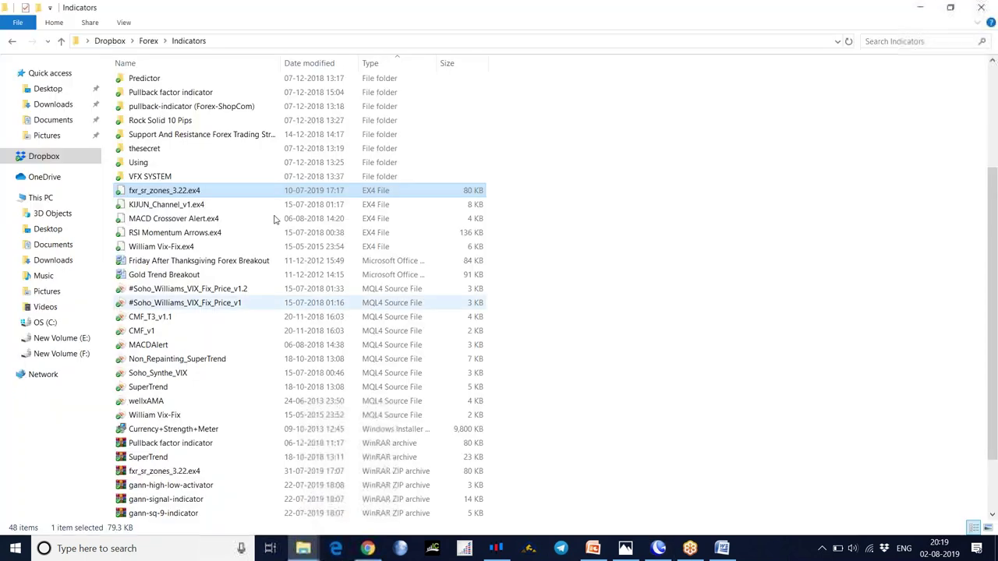
right_click(166, 196)
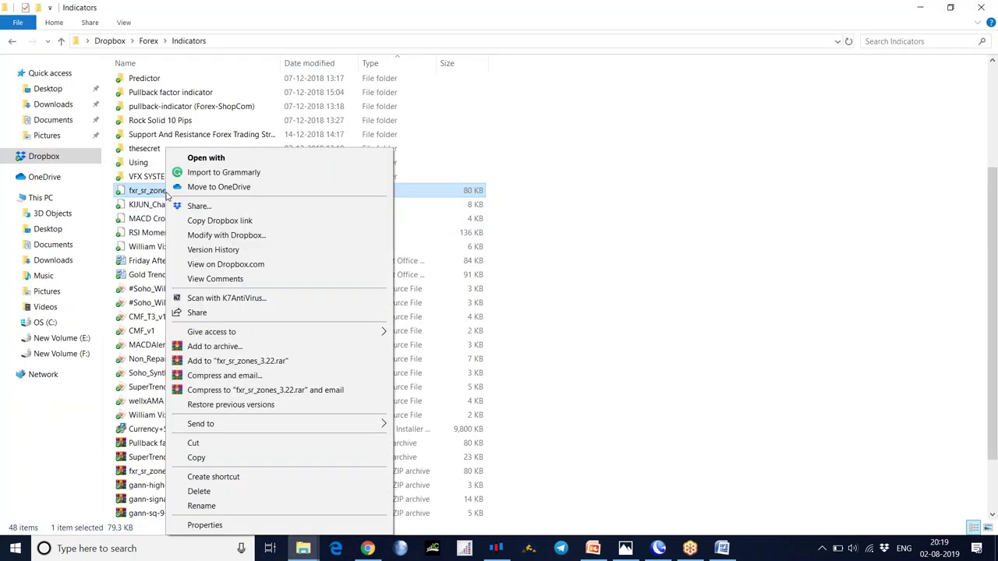
click(200, 458)
click(658, 548)
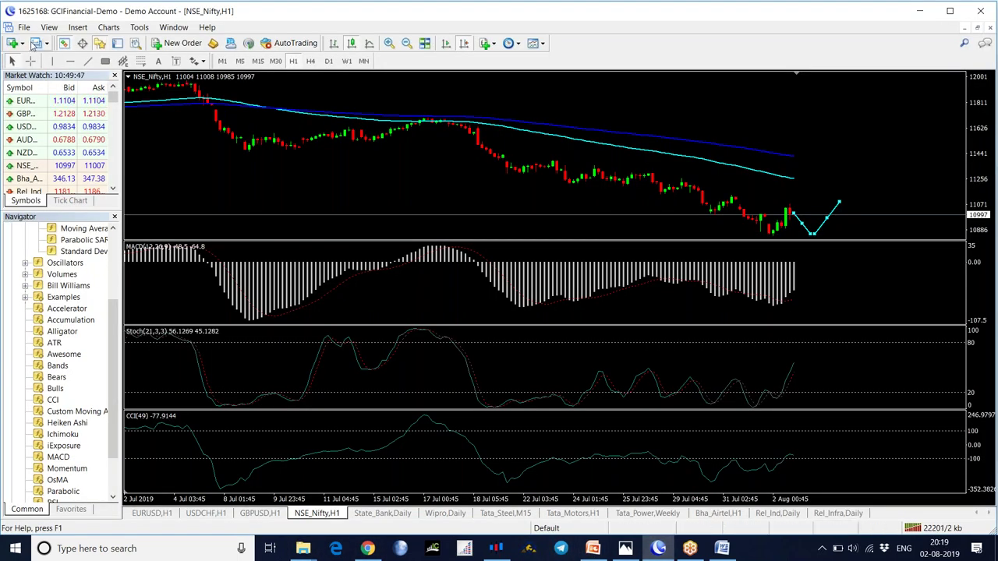
- Open the terminal's data folder at MQL4\Indicators via File > Open Data Folder
click(24, 27)
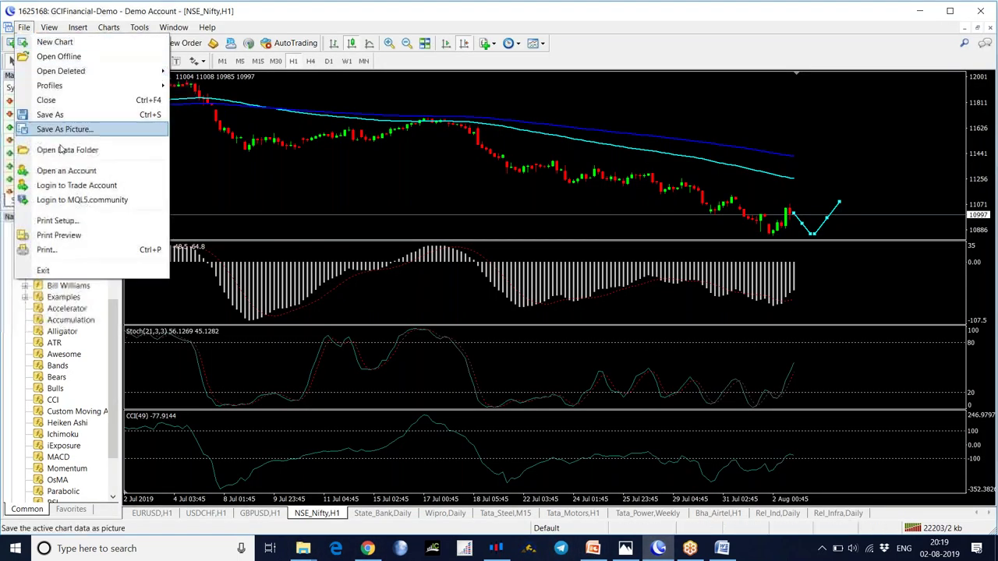
click(80, 152)
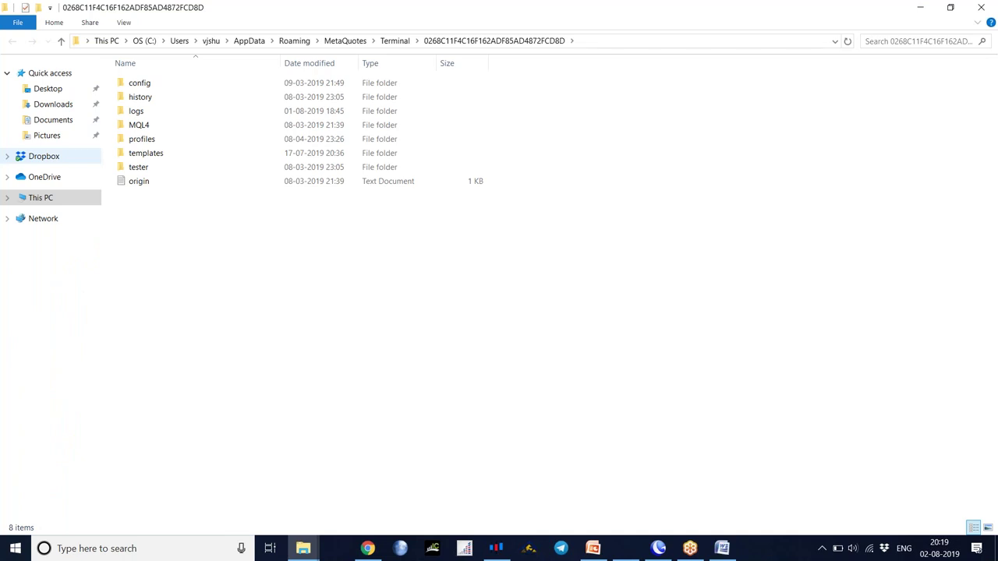
double_click(148, 124)
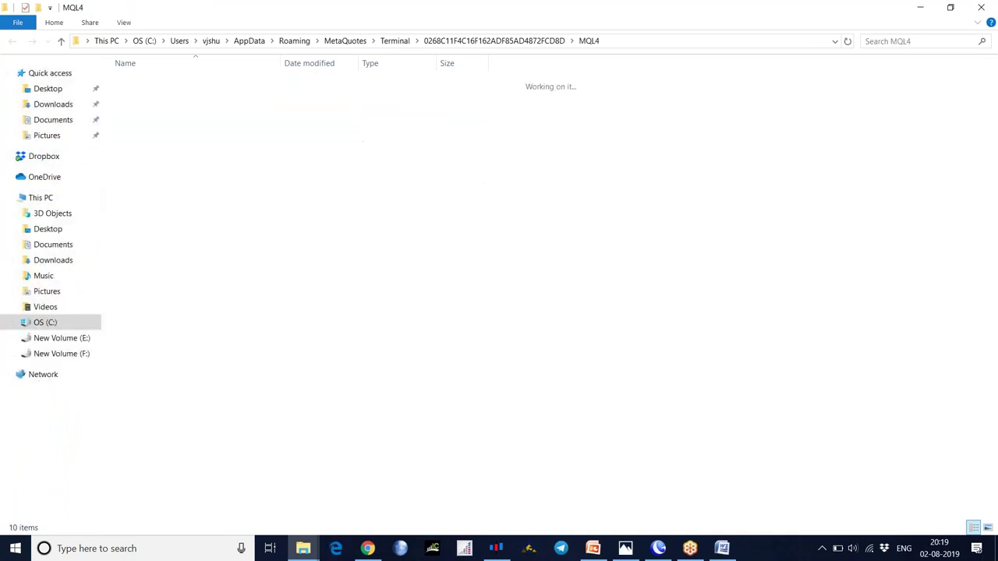
double_click(150, 140)
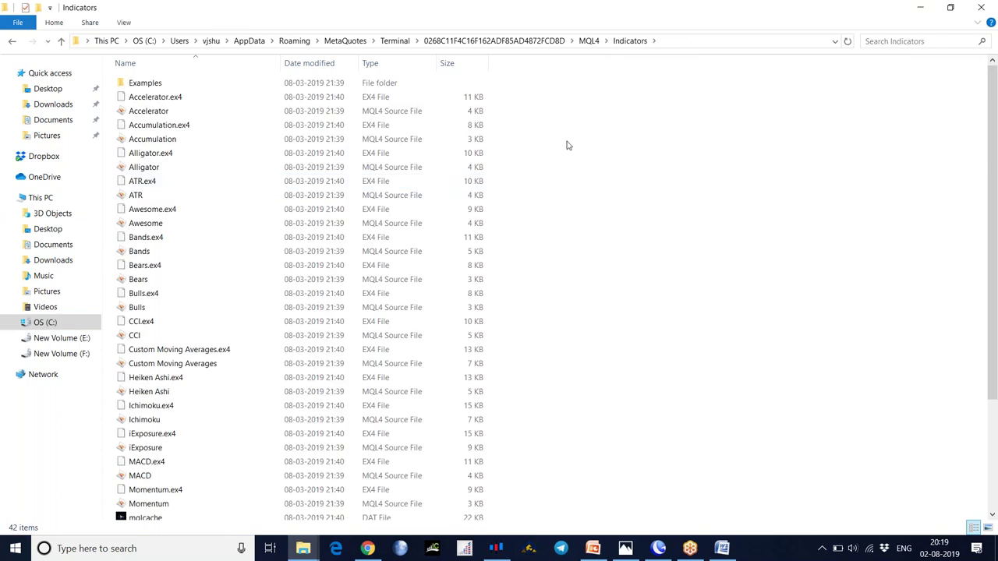
- Paste fxr_sr_zones_3.22.ex4 into the Indicators folder and close the window
right_click(568, 144)
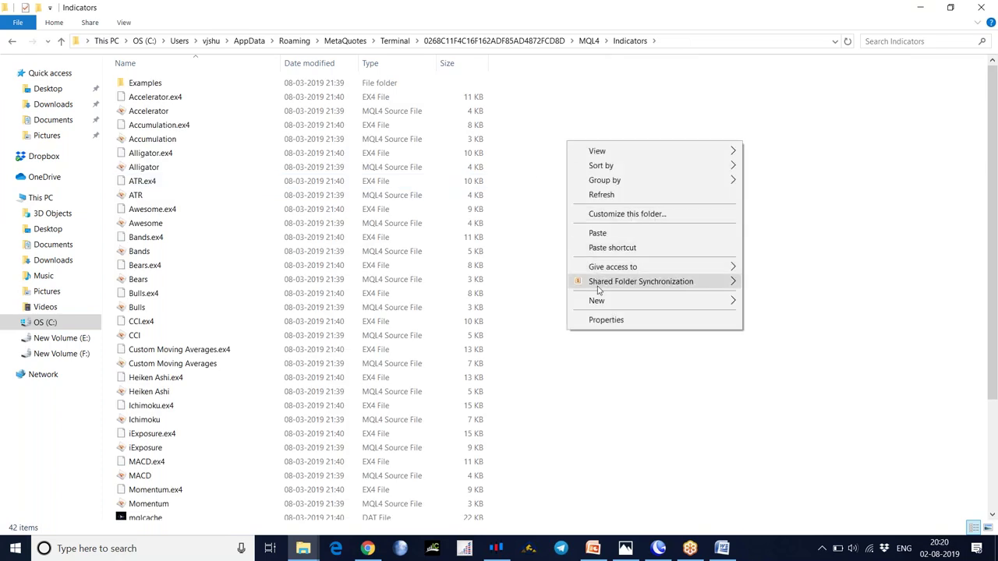
click(597, 233)
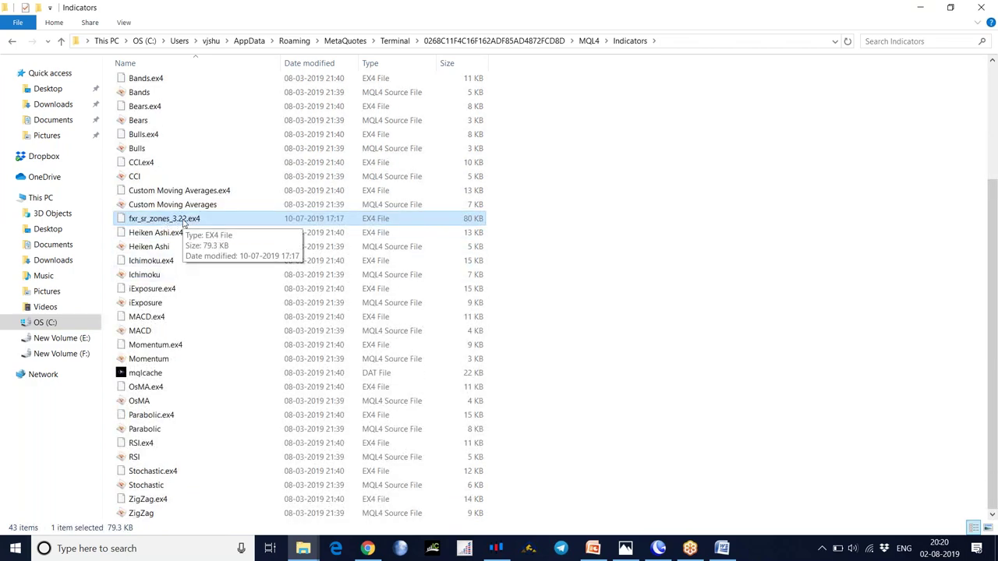
click(980, 8)
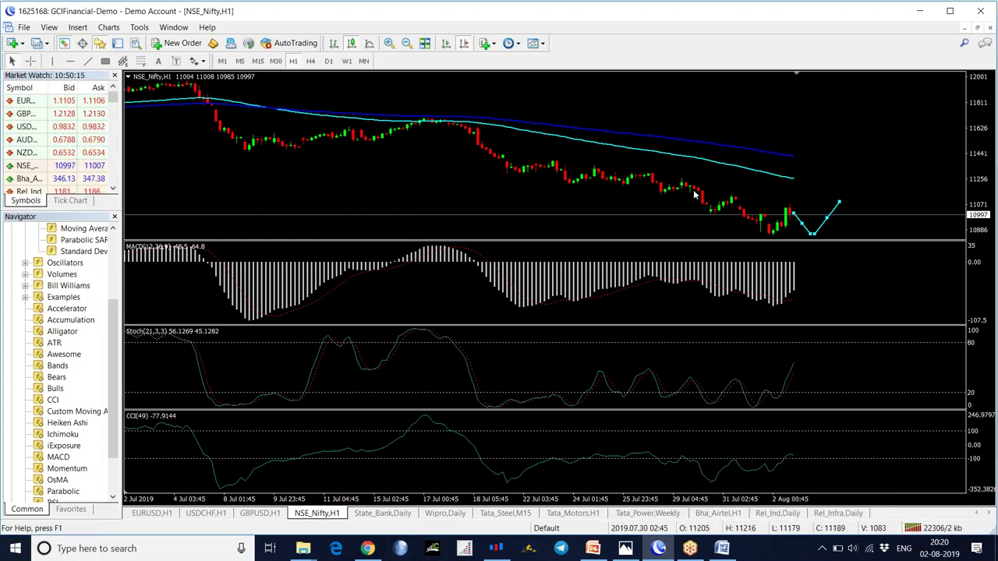
- Hide Market Watch, refresh the Navigator, select fxr_sr_zones_3.22, and show the State_Bank Daily chart
mouse_move(693, 194)
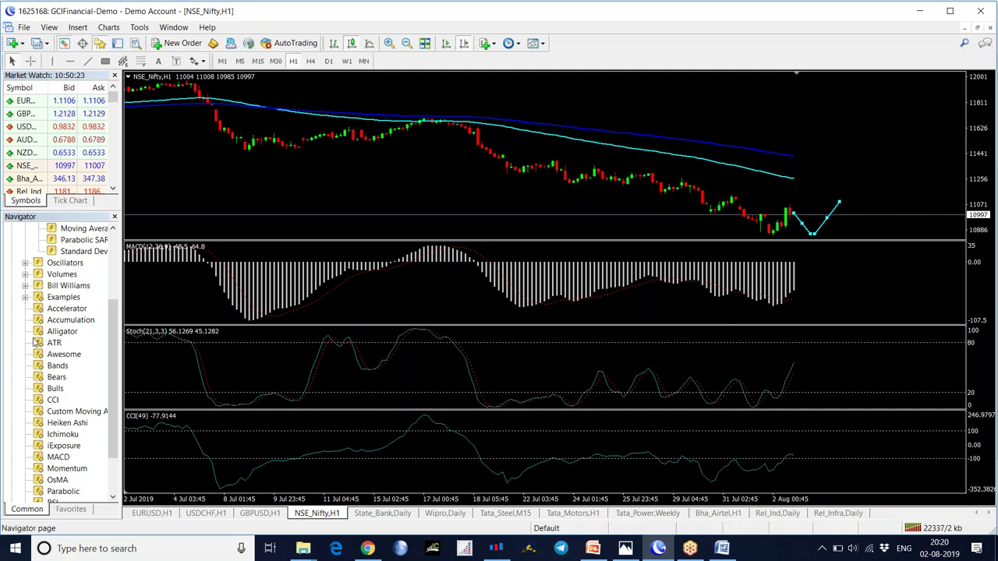
click(115, 75)
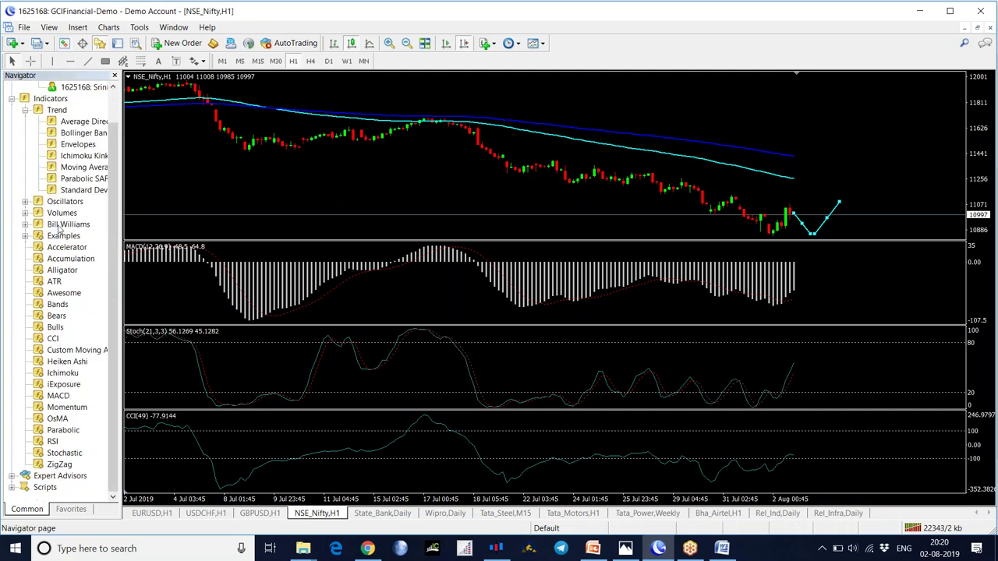
right_click(51, 273)
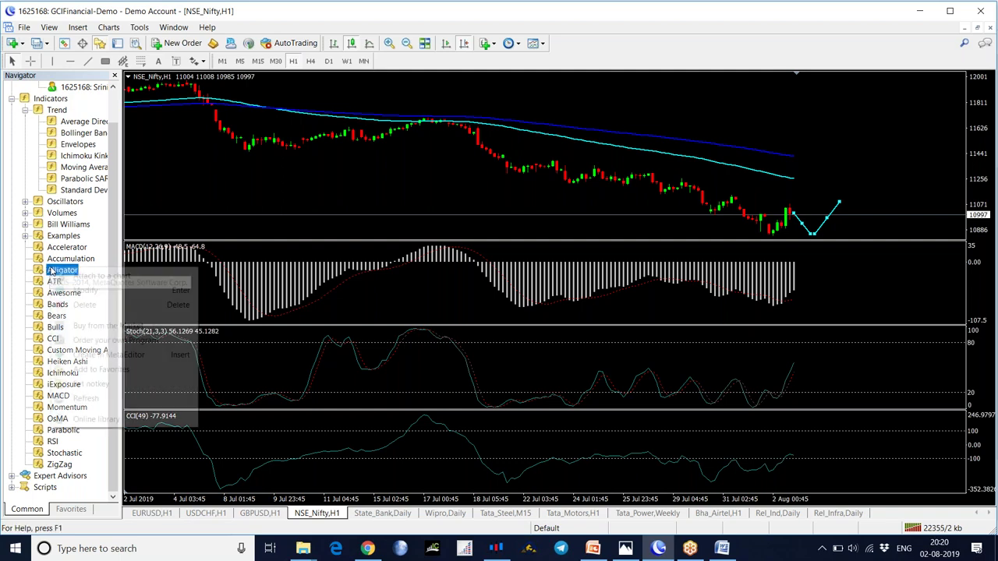
click(92, 399)
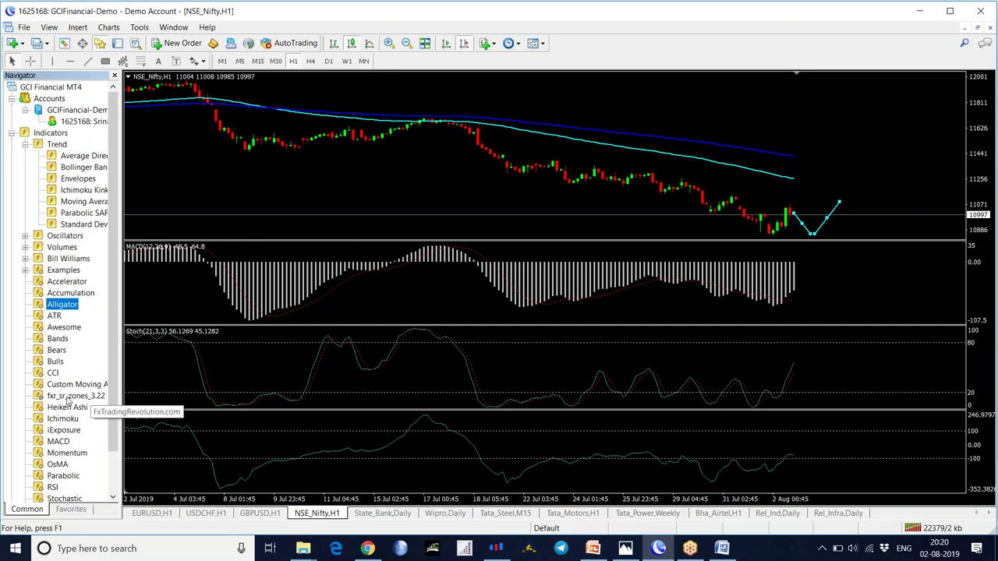
click(68, 397)
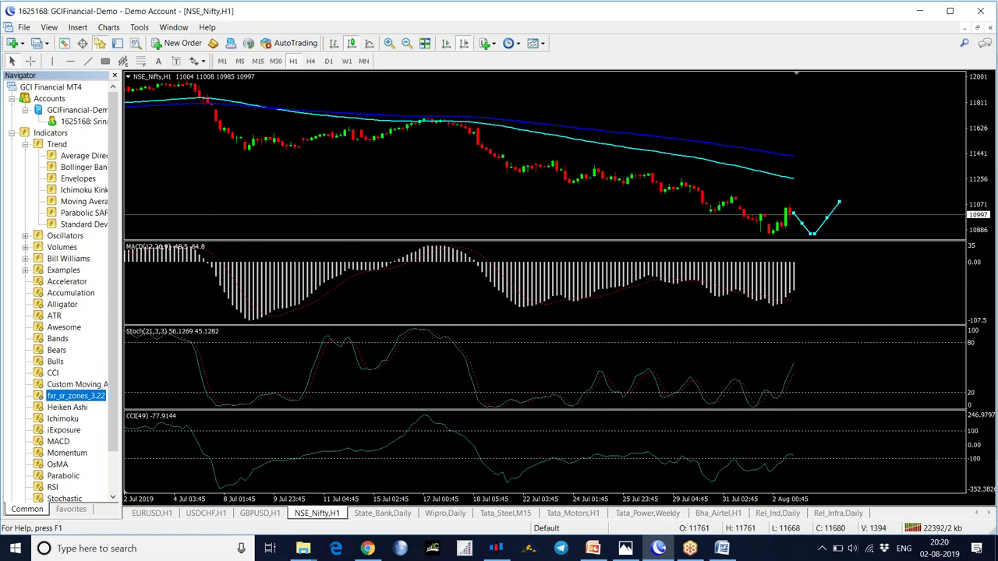
click(382, 513)
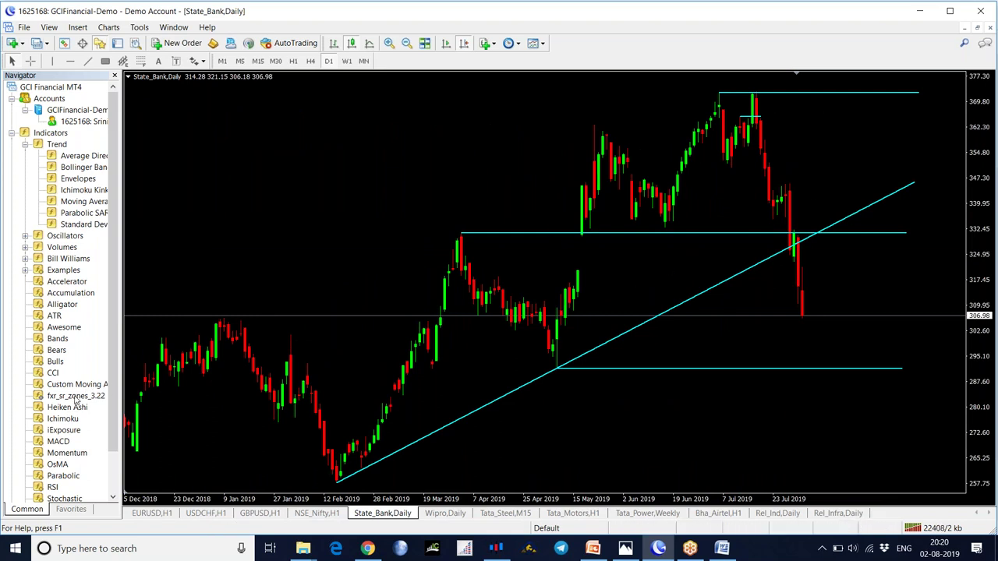
- Apply fxr_sr_zones_3.22 with default settings to State_Bank and switch to H1
drag(161, 340, 348, 219)
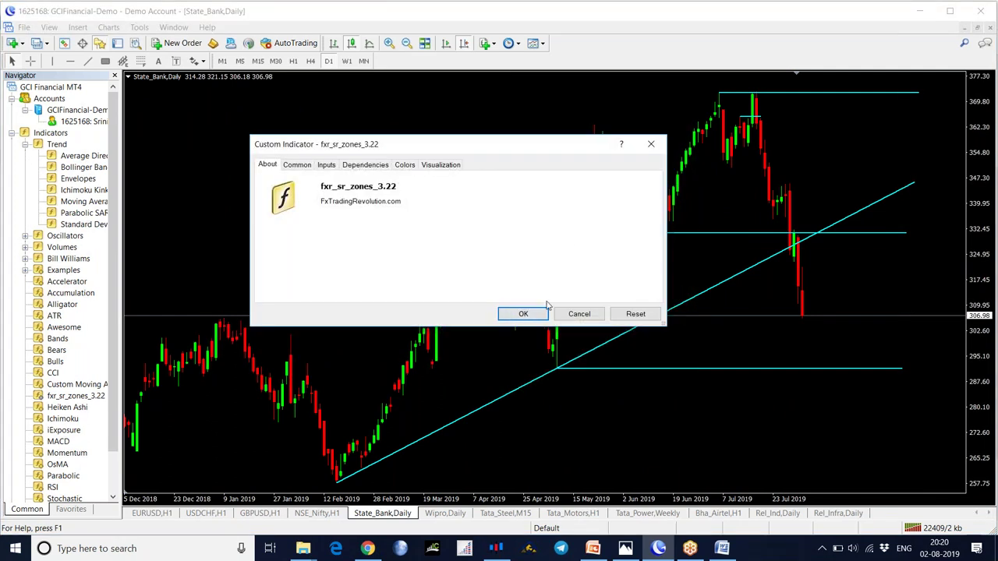
click(523, 315)
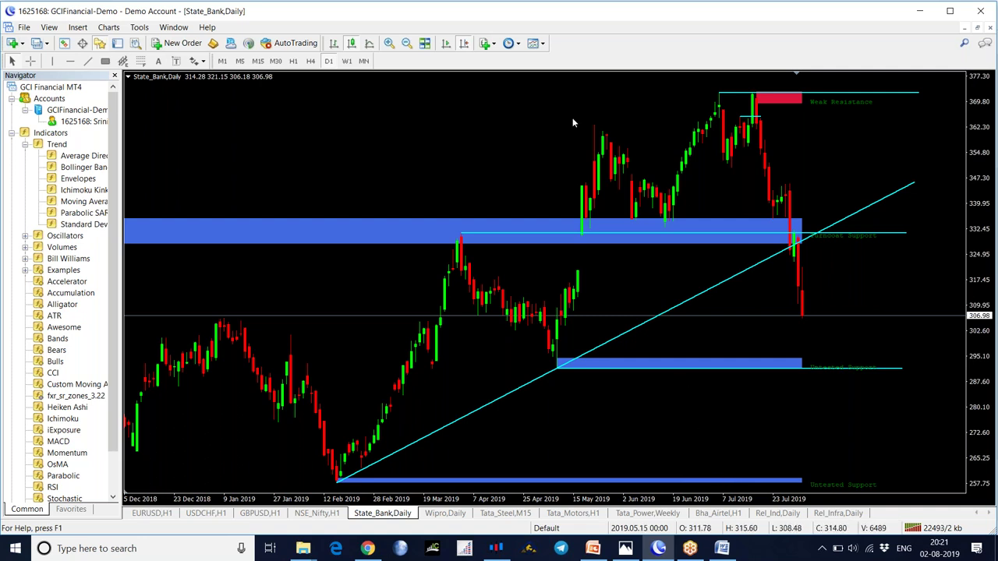
click(294, 61)
- Show the latest hourly bars with chart shift, then bring up the Tradize terminal's NIFTY Weekly chart
click(463, 43)
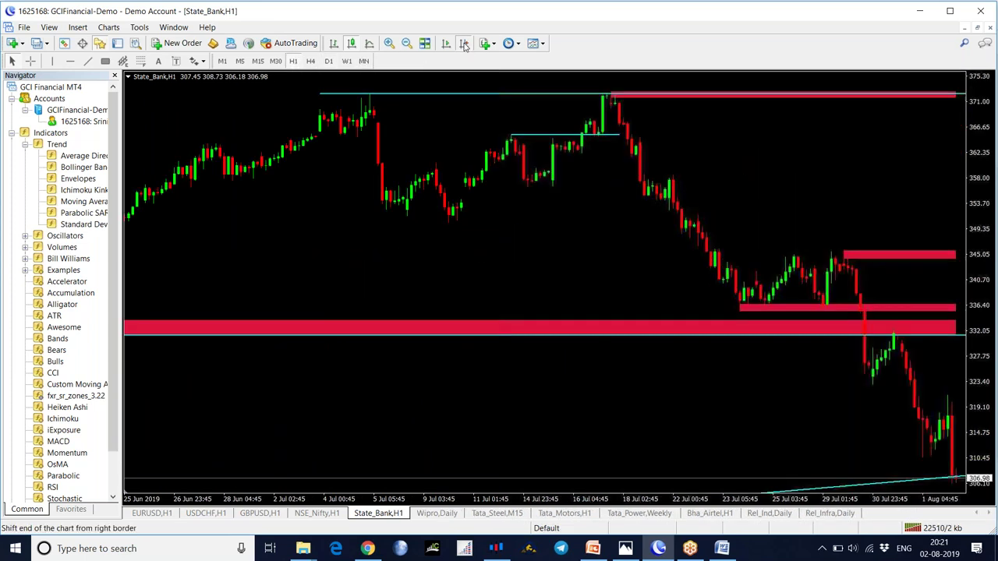
click(445, 43)
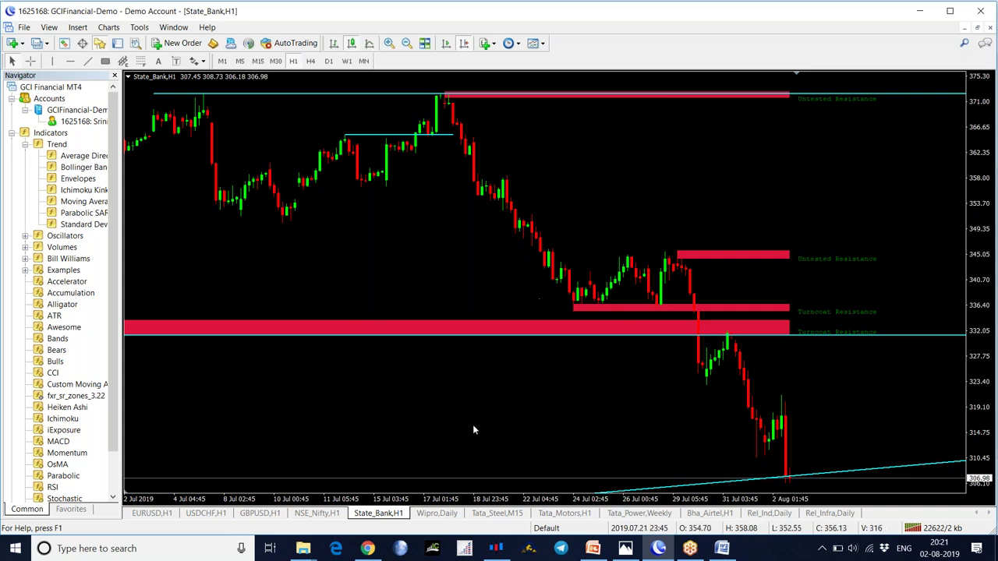
click(496, 548)
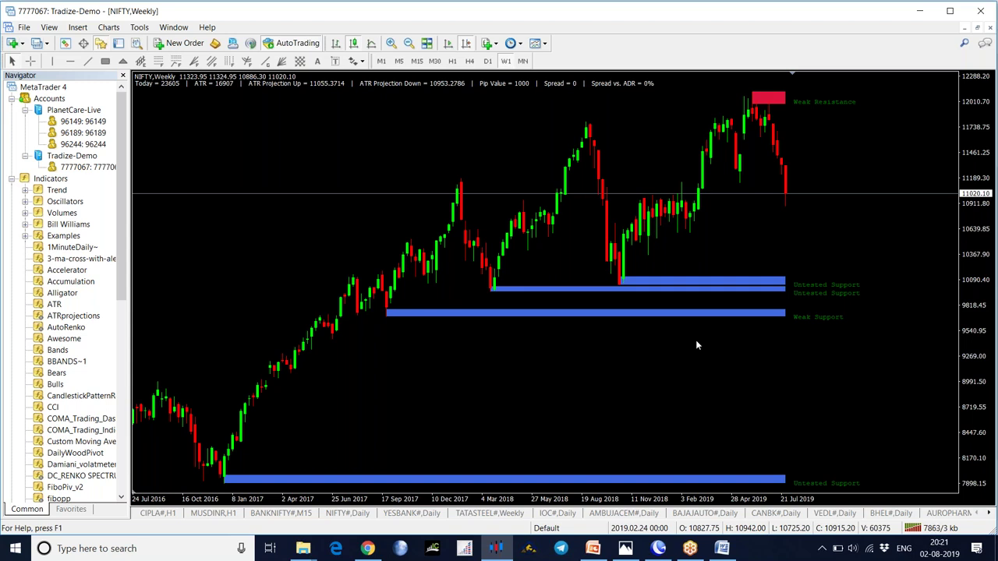
- Bring the GCI Financial MT4 terminal back to the front
click(658, 548)
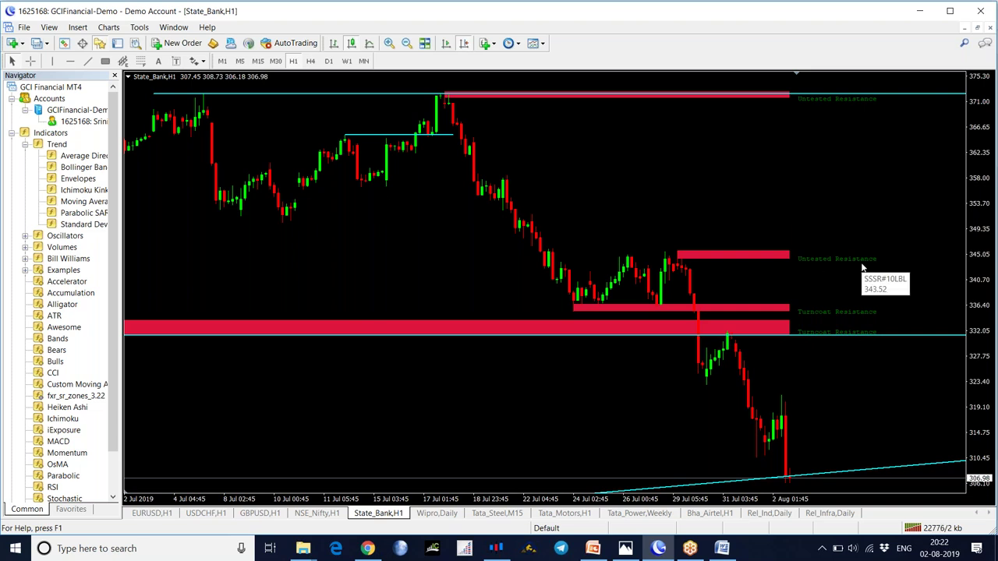
- View the State_Bank zones on M15 and then M5, scrolled to the latest bars
click(259, 62)
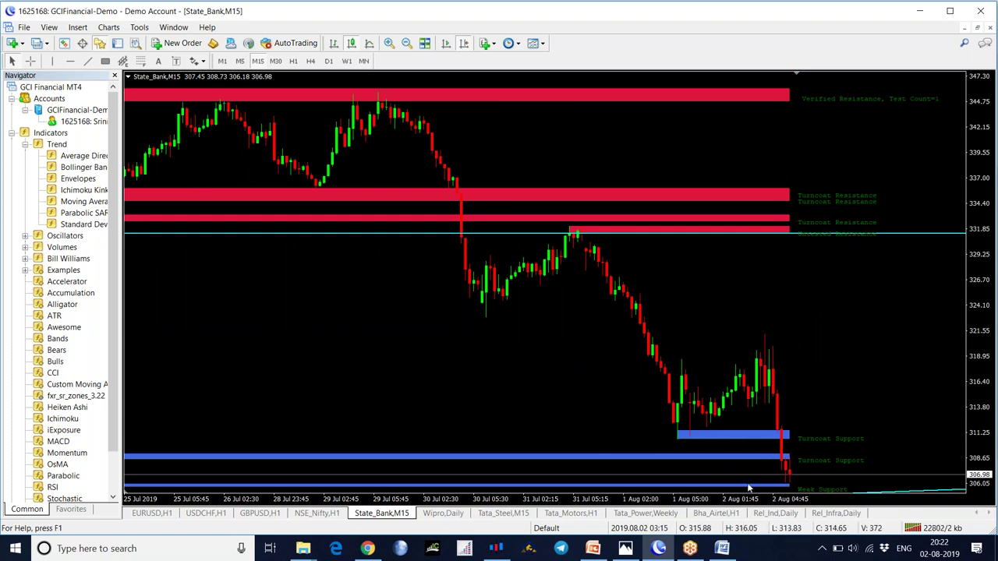
mouse_move(679, 234)
click(240, 61)
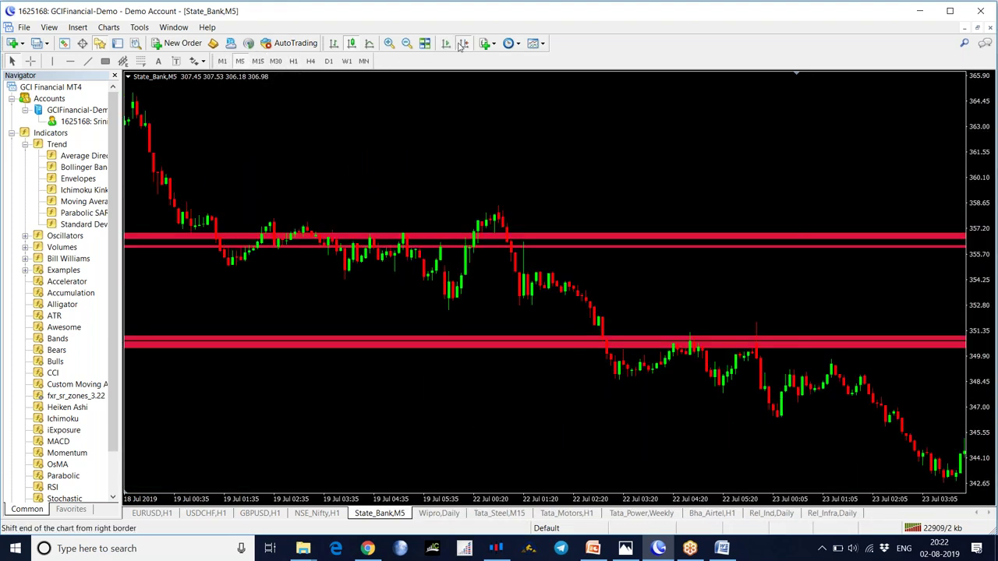
click(463, 44)
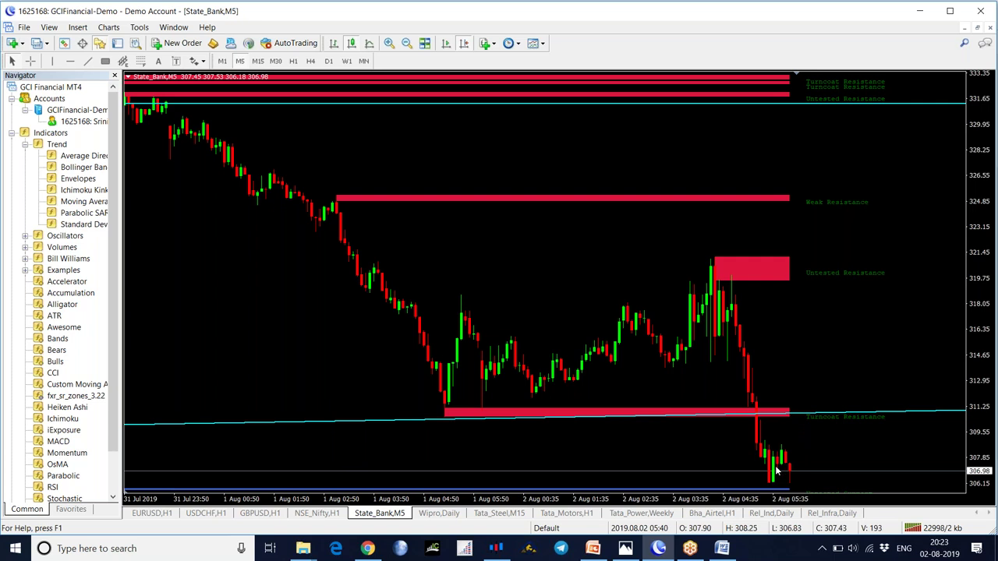
- Check the State_Bank zones on MN and W1, then open the Rel_Infra Daily chart
mouse_move(775, 468)
click(363, 61)
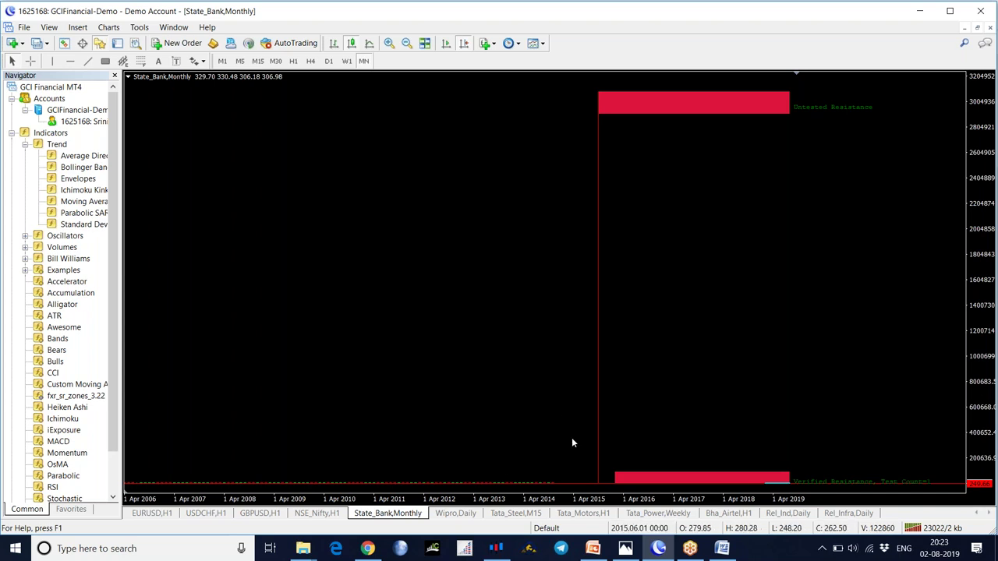
click(346, 61)
click(464, 44)
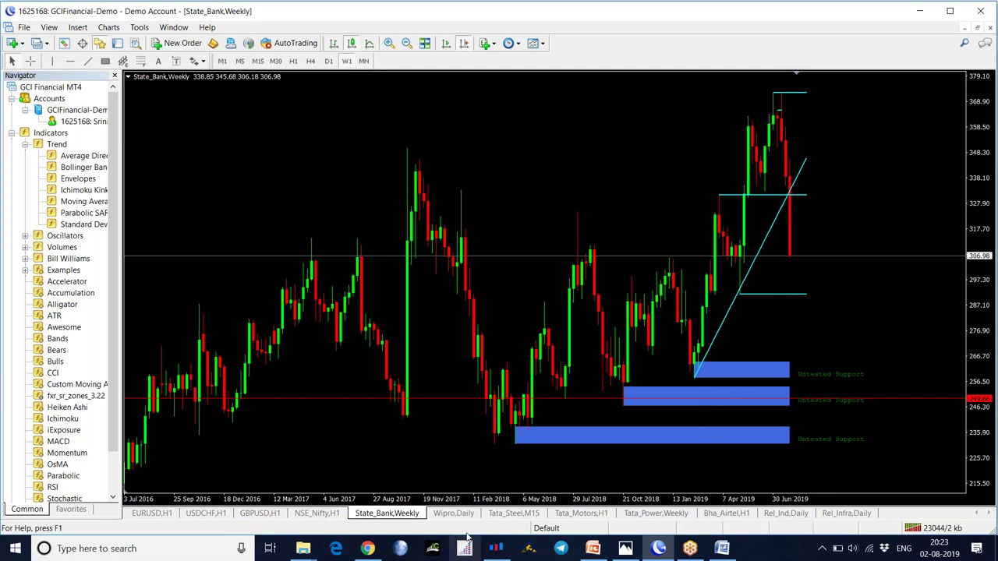
click(846, 512)
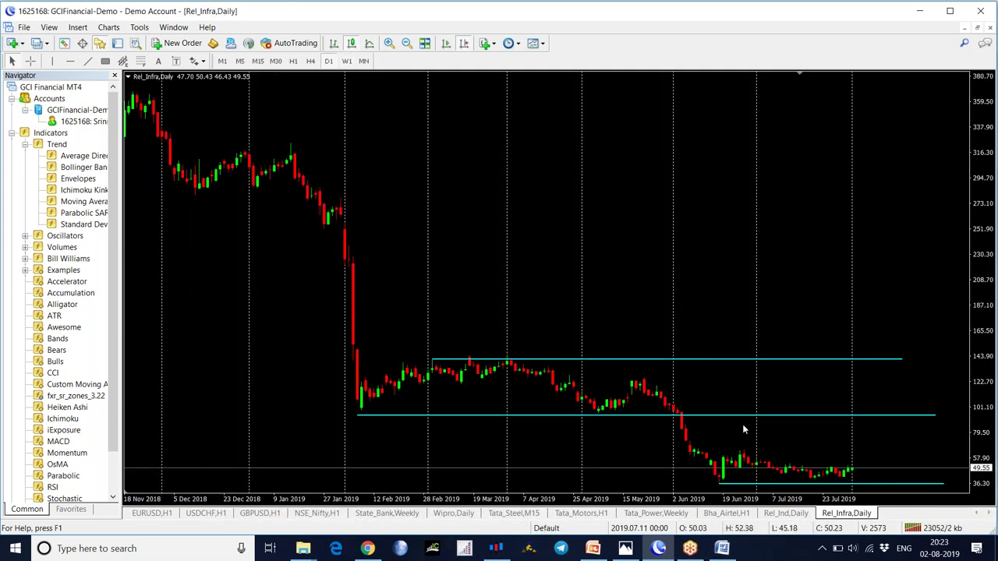
- Add fxr_sr_zones_3.22 from Custom indicators to the Rel_Ind Daily chart with default settings
click(774, 515)
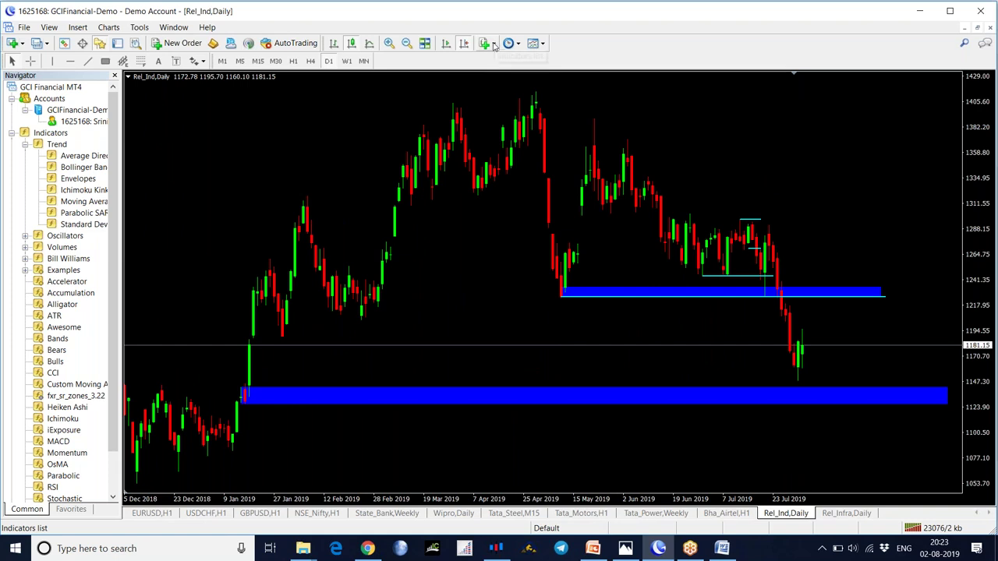
click(494, 47)
mouse_move(510, 201)
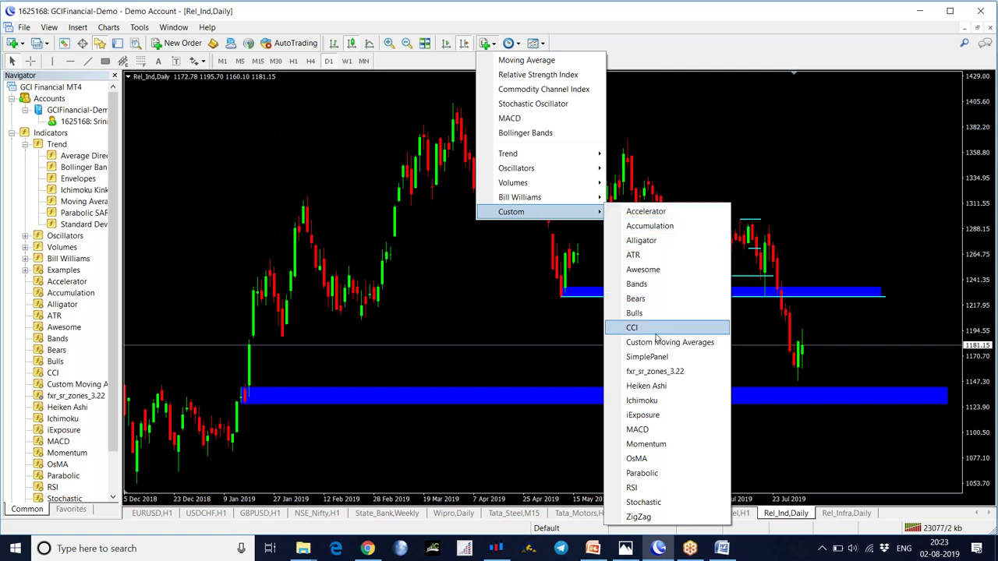
click(653, 372)
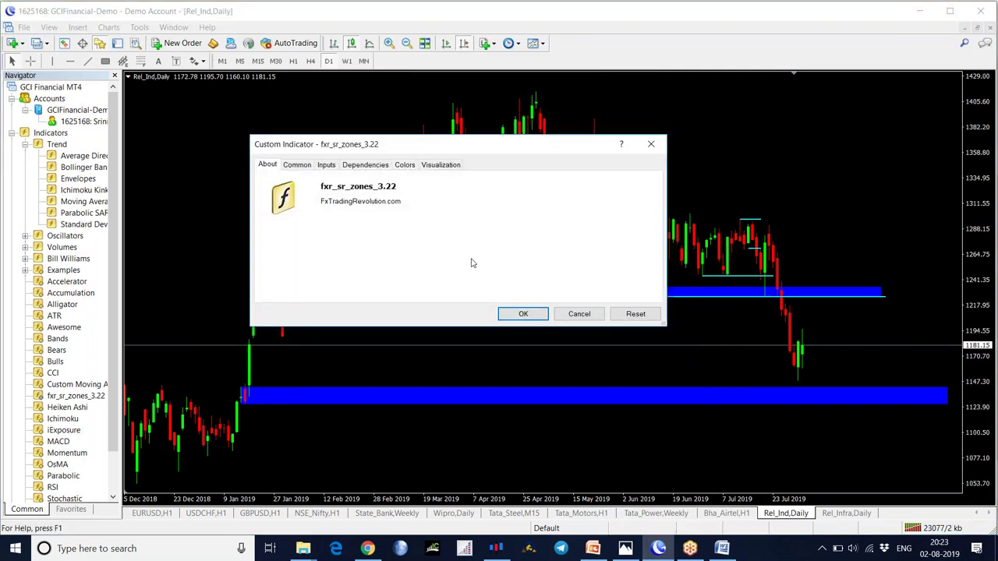
click(523, 313)
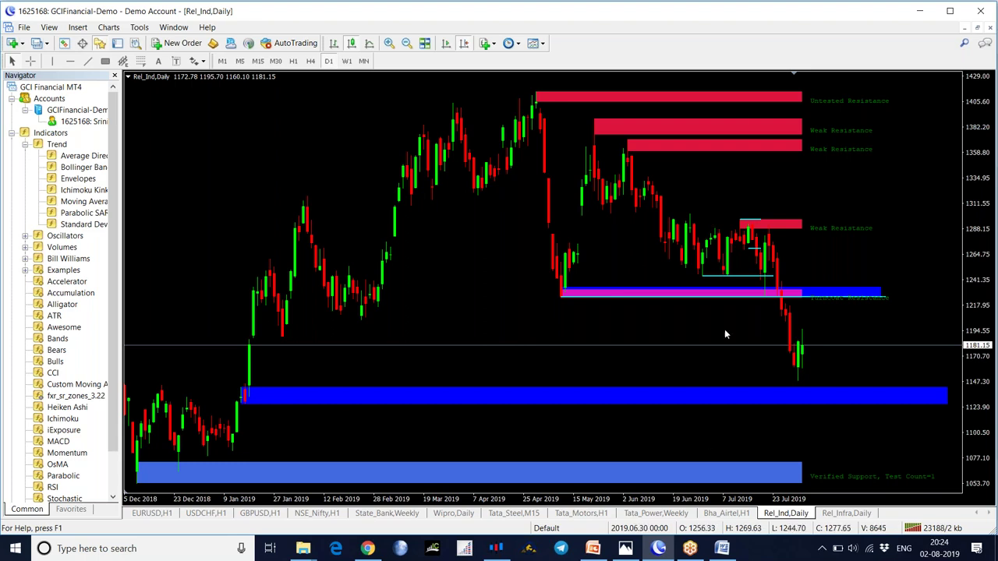
- Switch Rel_Ind to H1 and then M15, bringing the latest bars into view each time
click(293, 61)
click(465, 45)
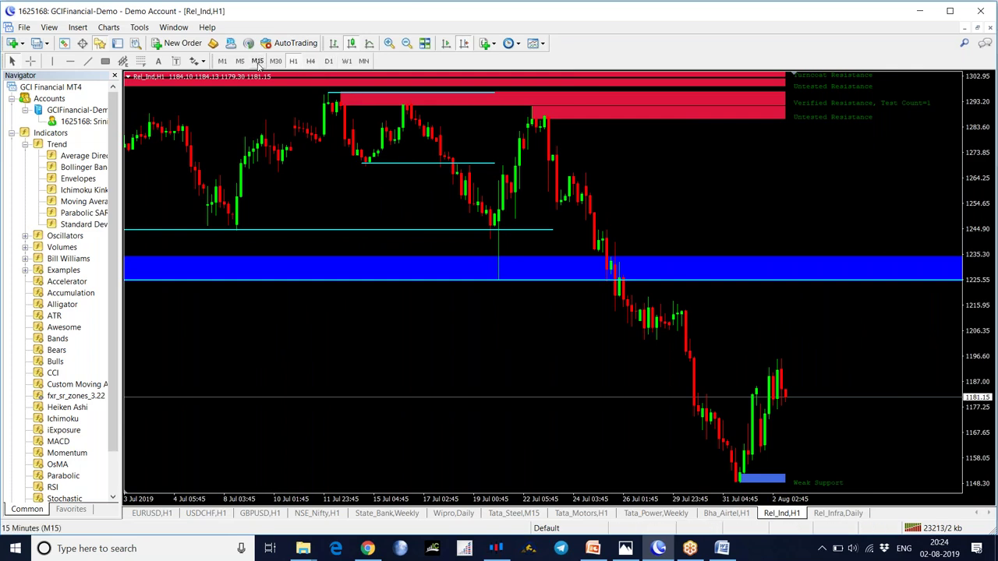
click(257, 61)
click(445, 43)
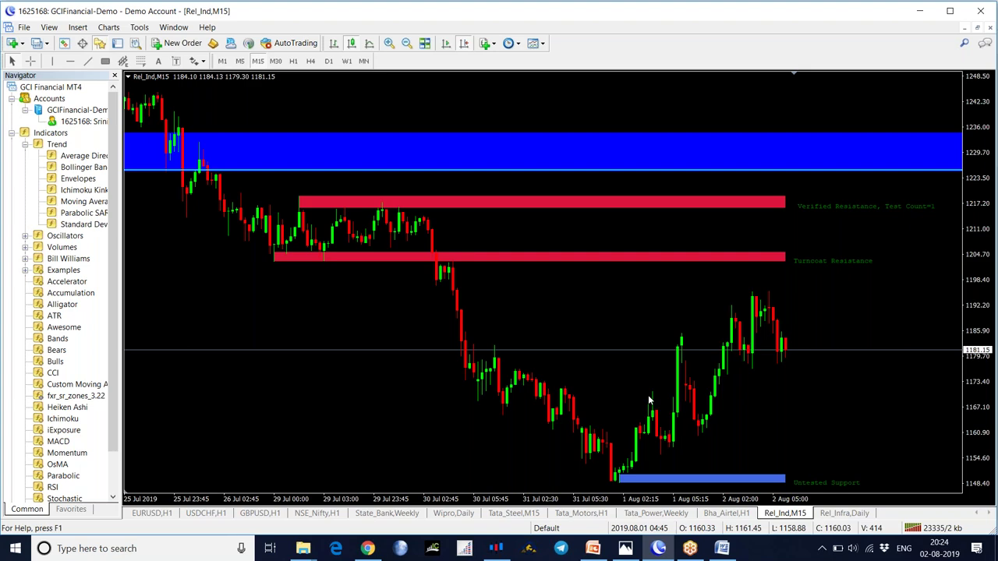
click(367, 548)
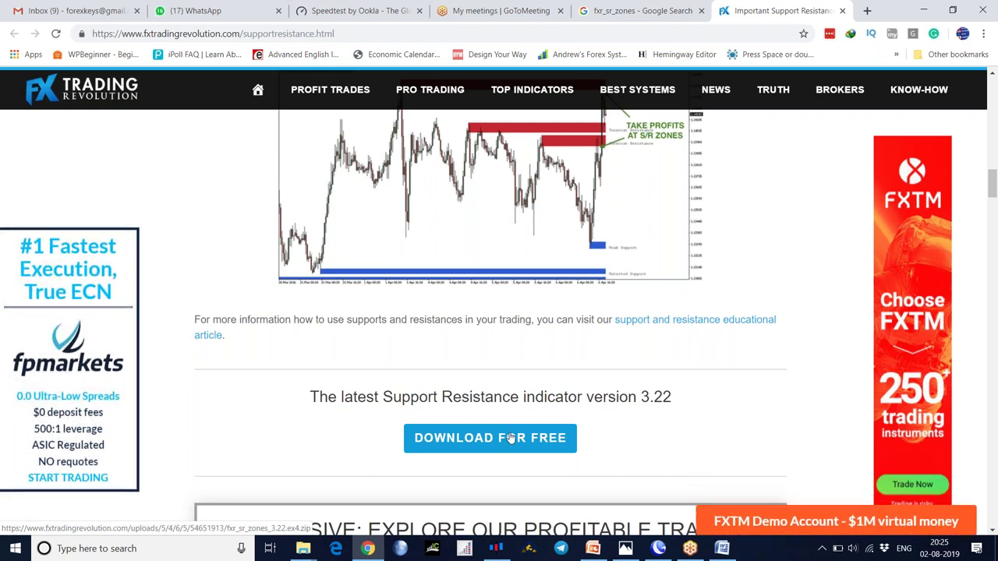
click(657, 548)
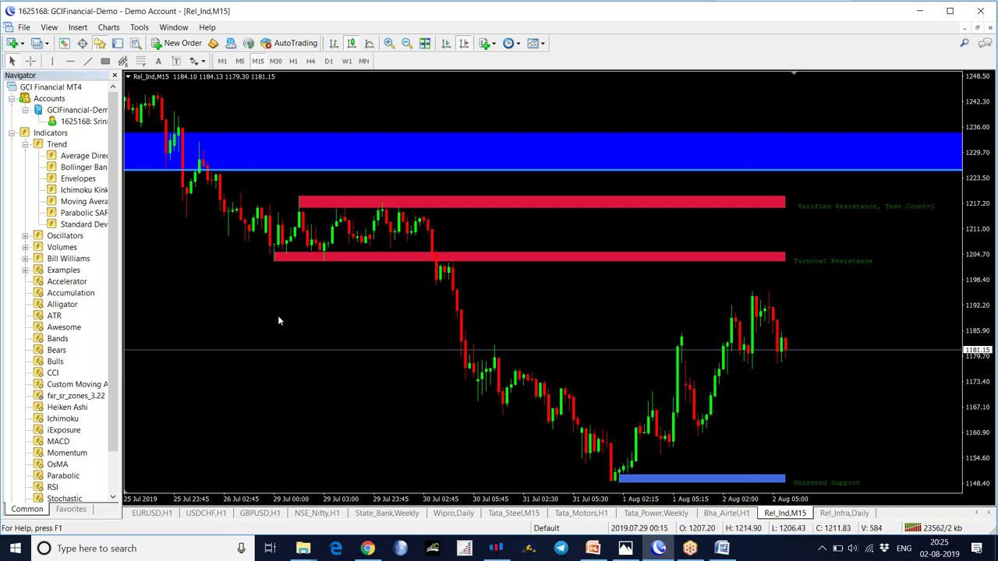
- Pan the Rel_Ind M15 chart back to the earlier July price bars
scroll(460, 327, up, 5)
drag(326, 340, 447, 338)
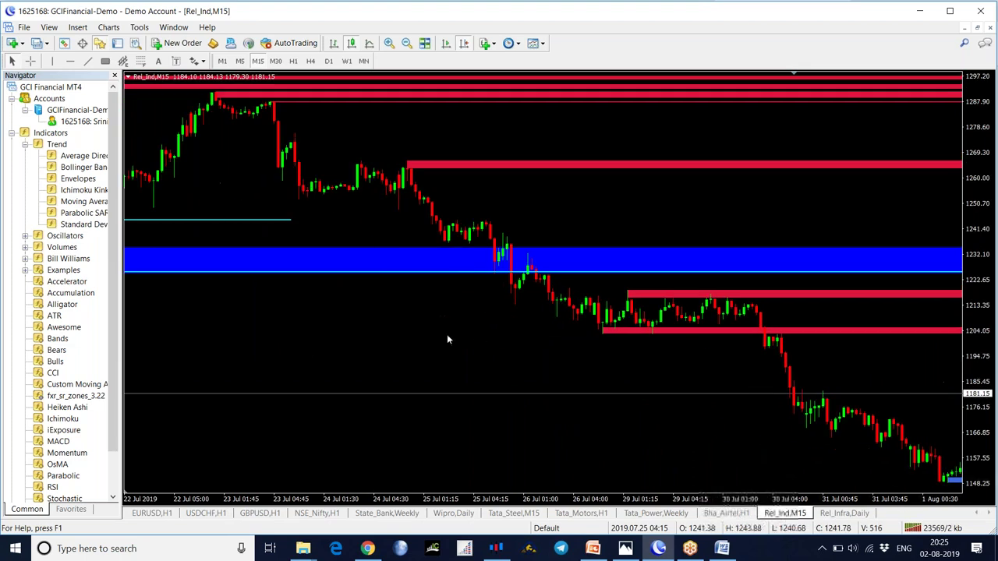
drag(301, 353, 547, 344)
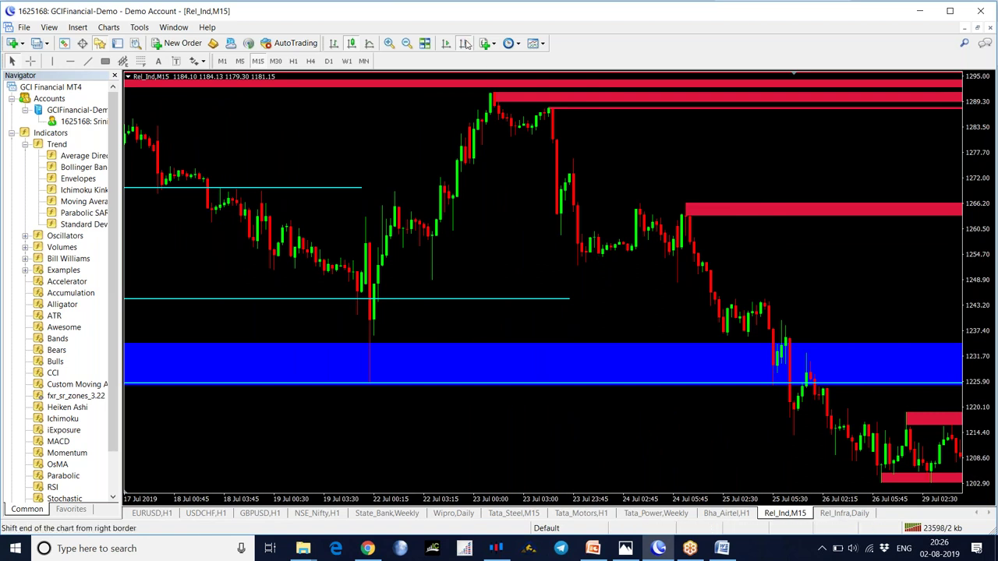
- Turn on Auto Scroll and Chart Shift, then return to the Chrome support/resistance page
click(463, 42)
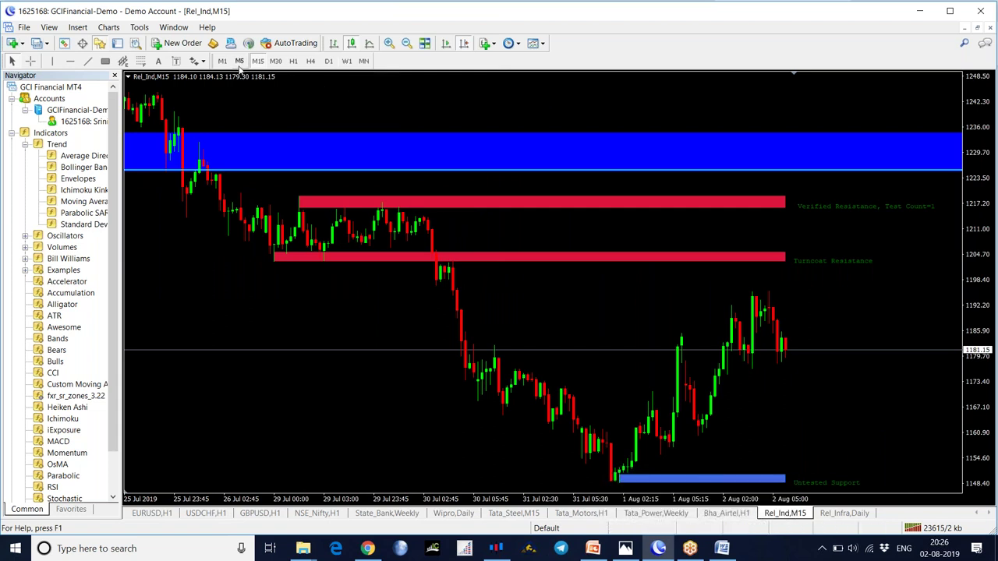
click(463, 43)
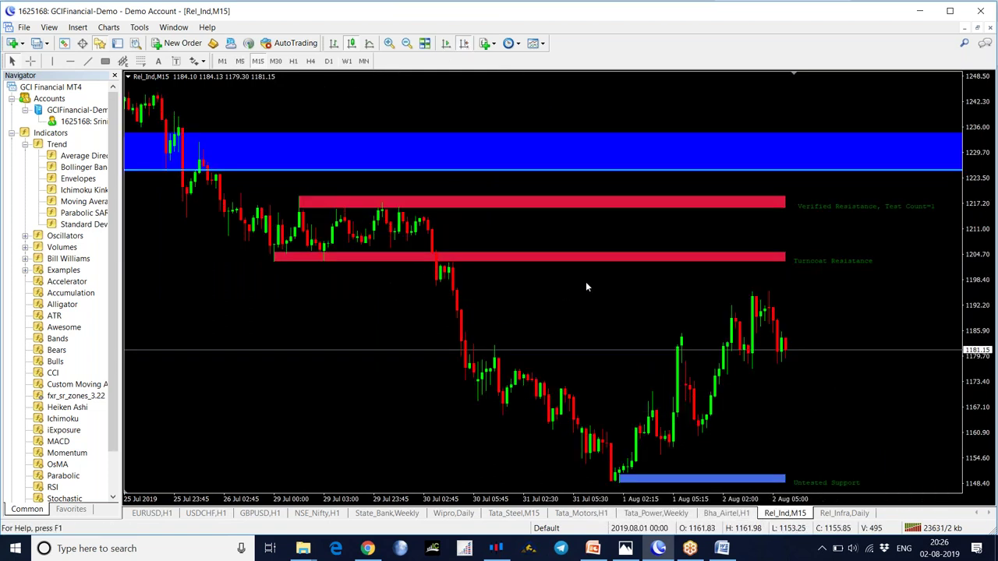
click(368, 548)
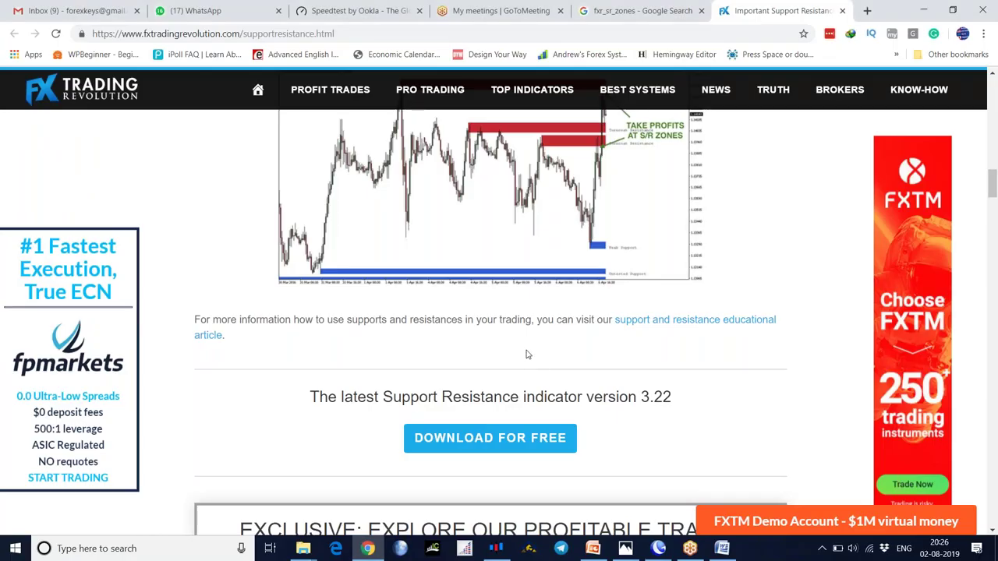
- Open TOP 10 INDICATORS from the TOP INDICATORS menu on FX Trading Revolution
scroll(526, 354, down, 10)
scroll(467, 234, up, 1)
mouse_move(351, 91)
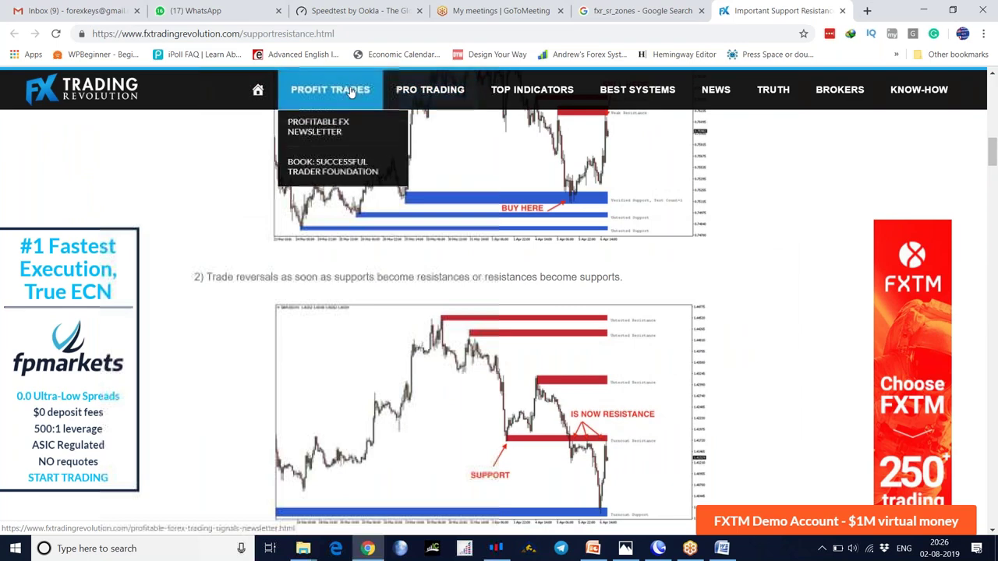
mouse_move(530, 90)
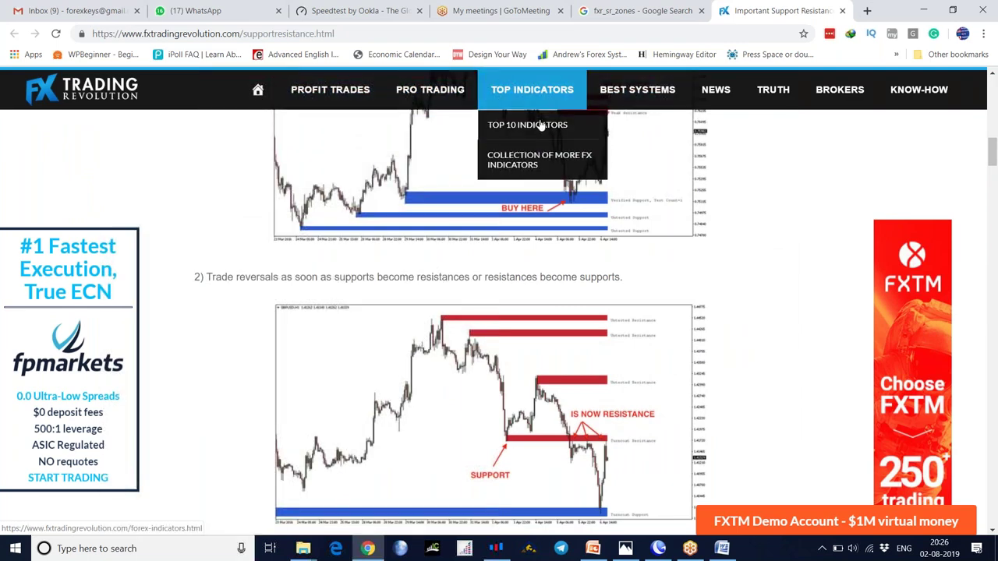
click(537, 131)
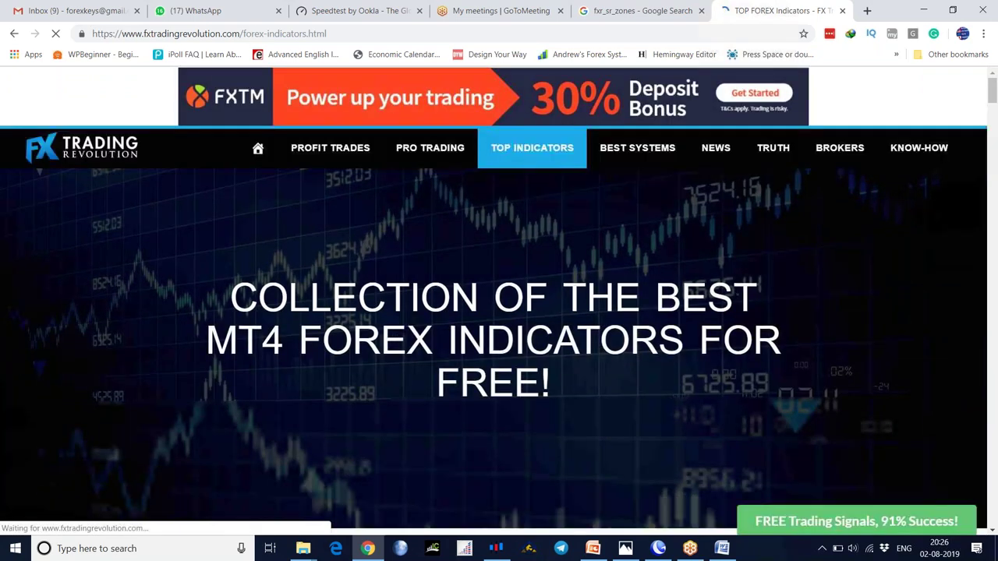
- Scroll through the list of best free MT4 indicators and back up near the top
scroll(498, 311, down, 3)
scroll(499, 312, down, 3)
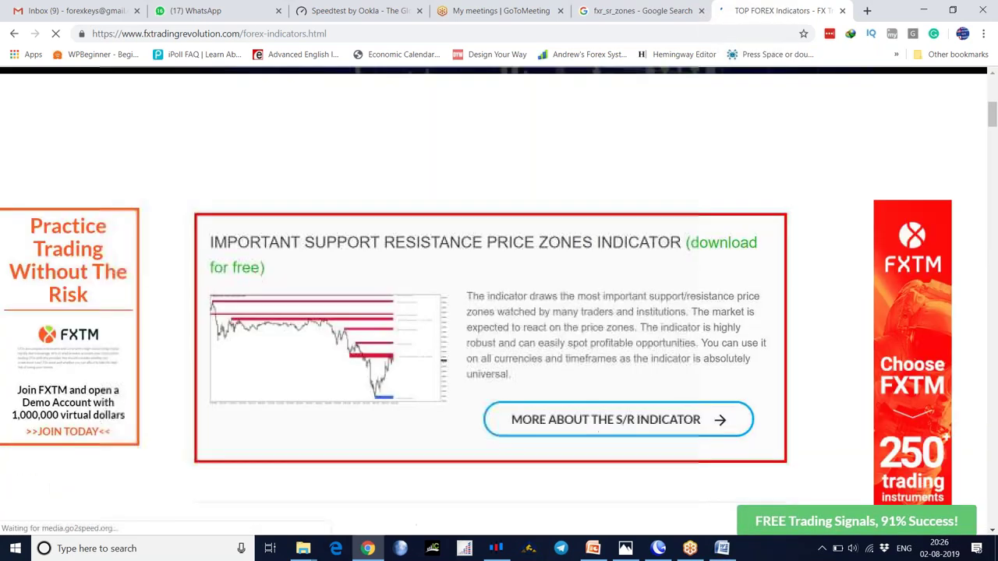
scroll(499, 312, down, 2)
scroll(394, 265, up, 2)
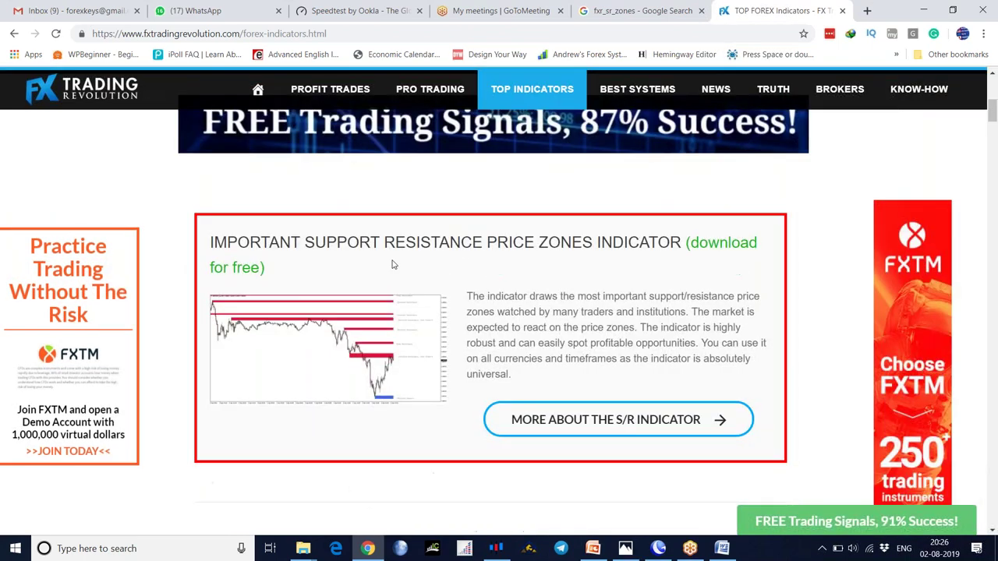
scroll(580, 293, down, 6)
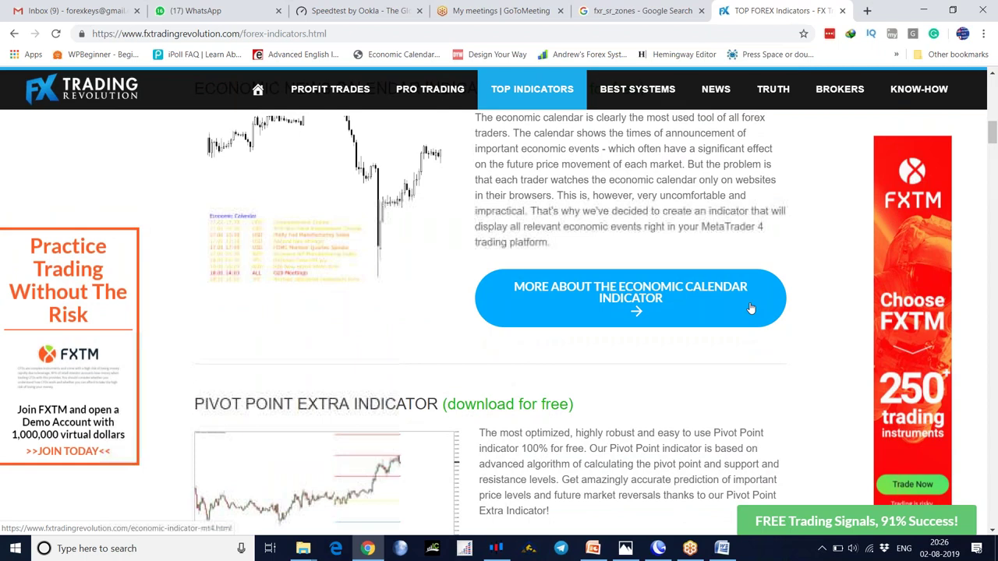
scroll(701, 327, up, 1)
scroll(584, 359, down, 3)
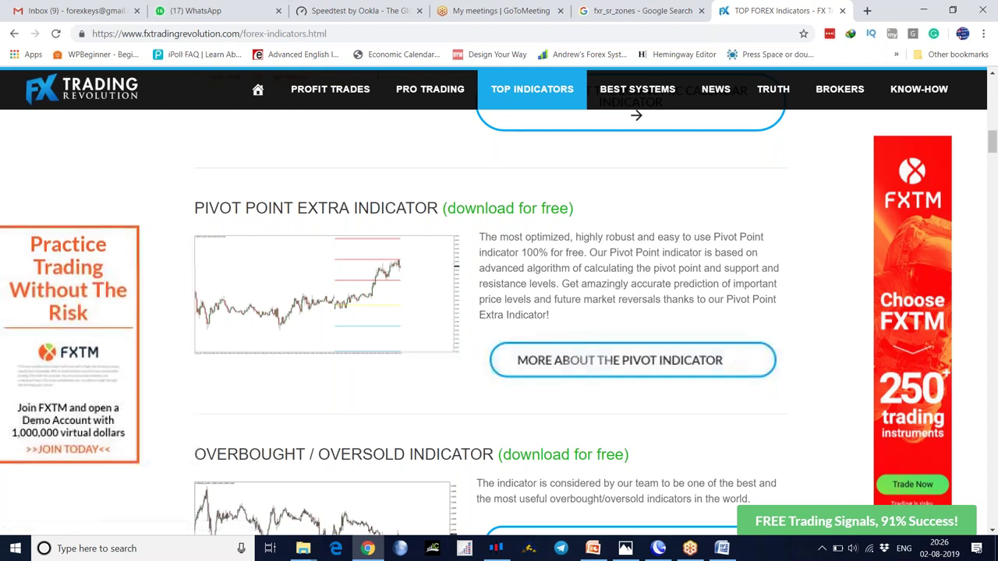
scroll(429, 363, down, 3)
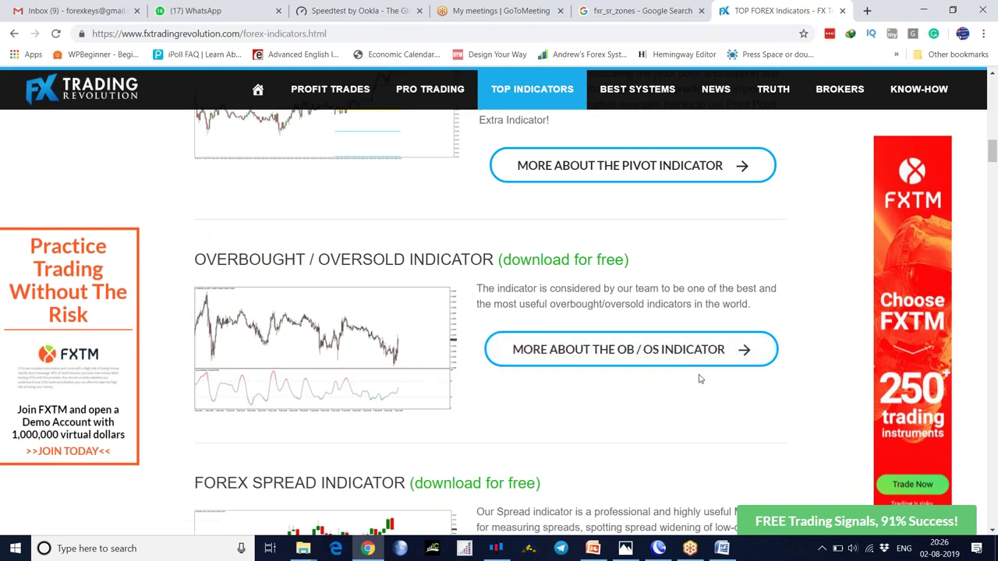
scroll(699, 379, down, 3)
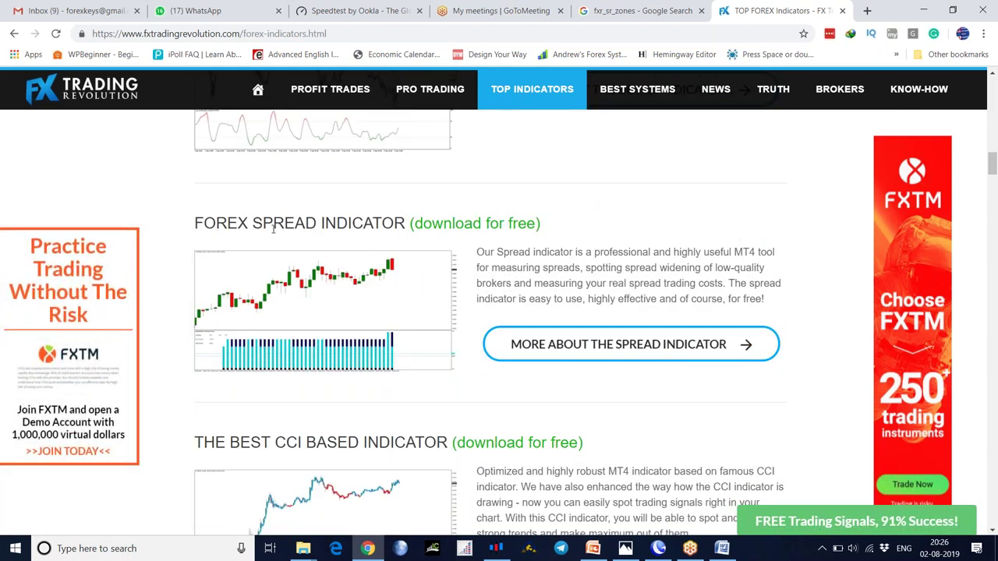
scroll(362, 324, down, 2)
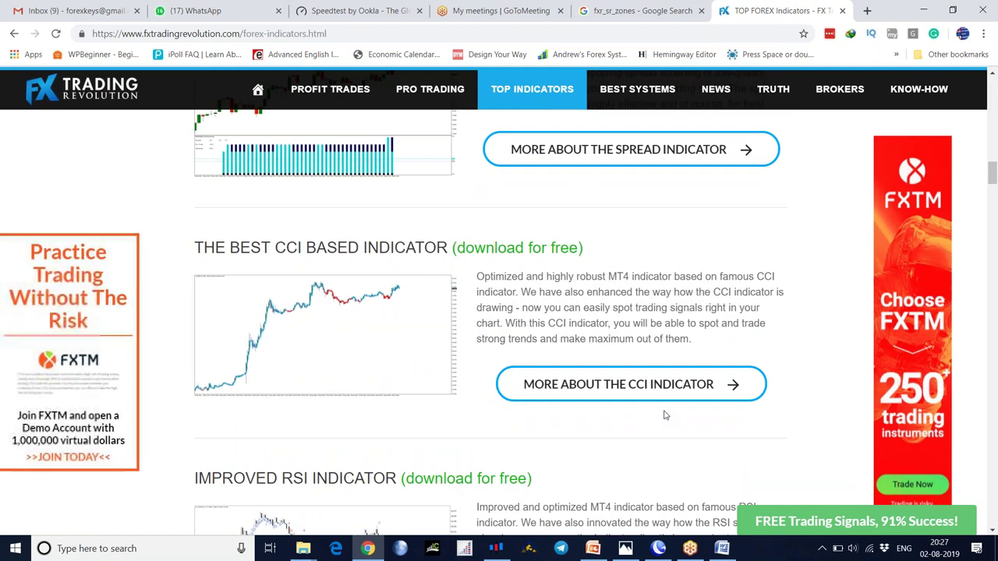
scroll(665, 416, down, 2)
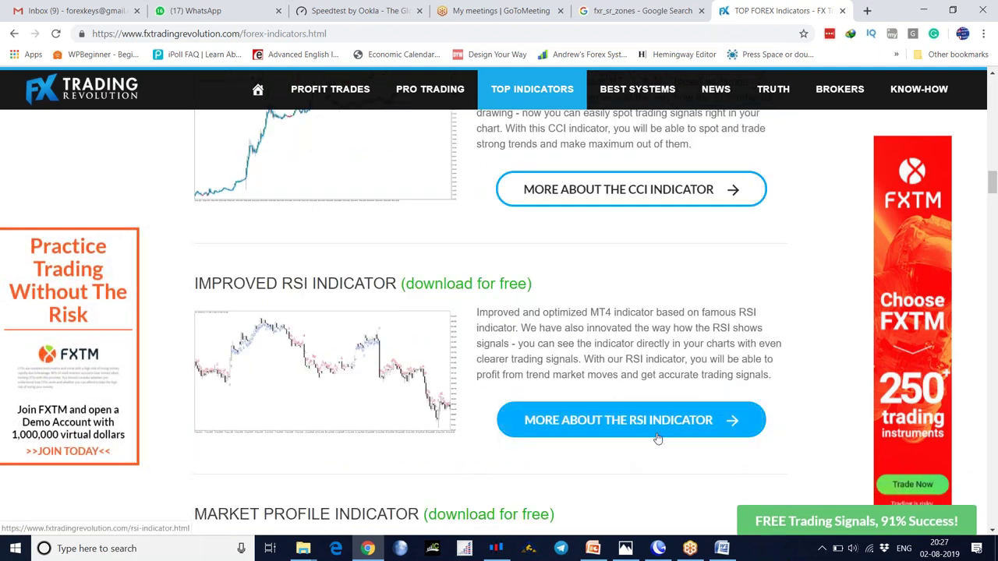
scroll(657, 440, down, 2)
scroll(662, 435, down, 1)
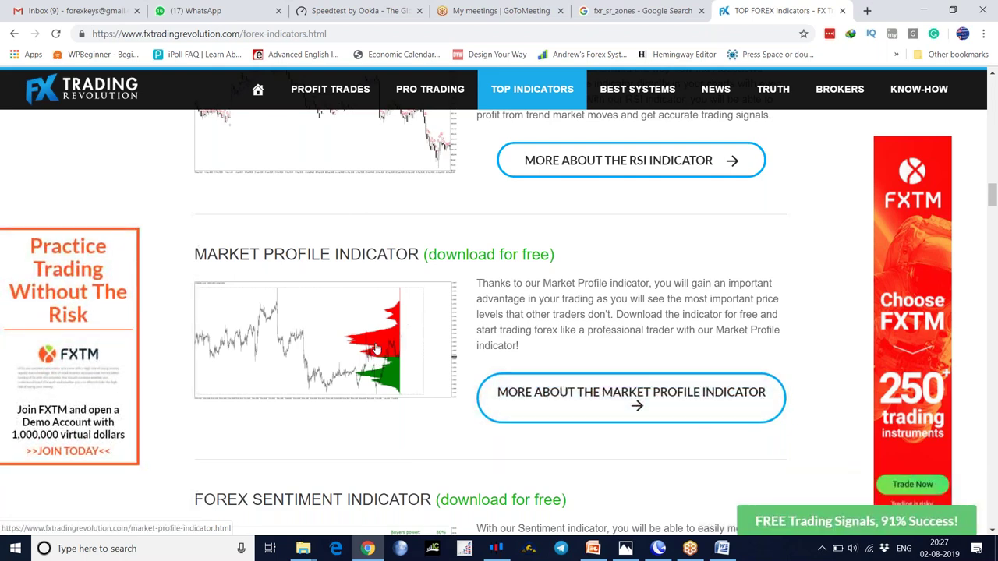
scroll(467, 373, down, 3)
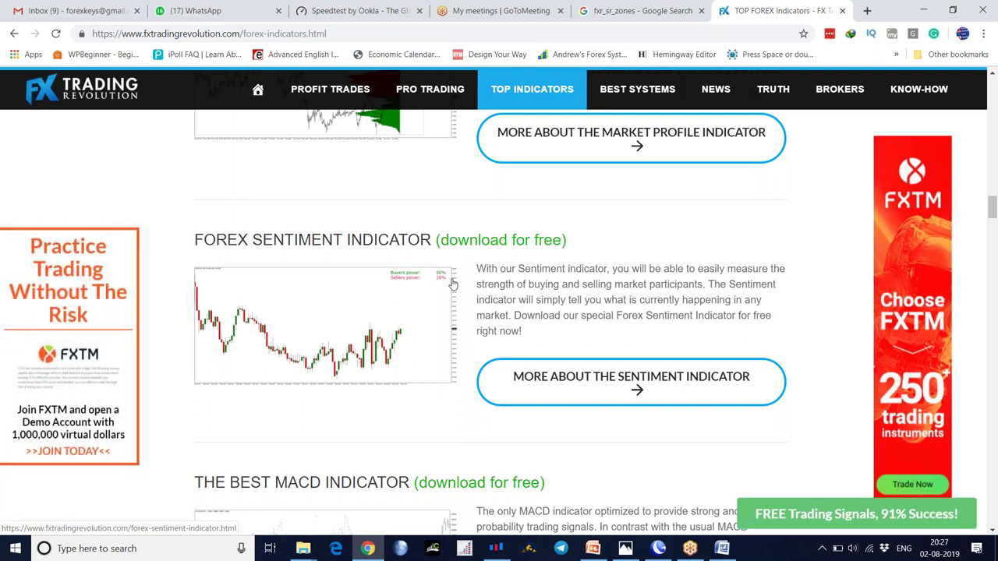
scroll(573, 374, down, 3)
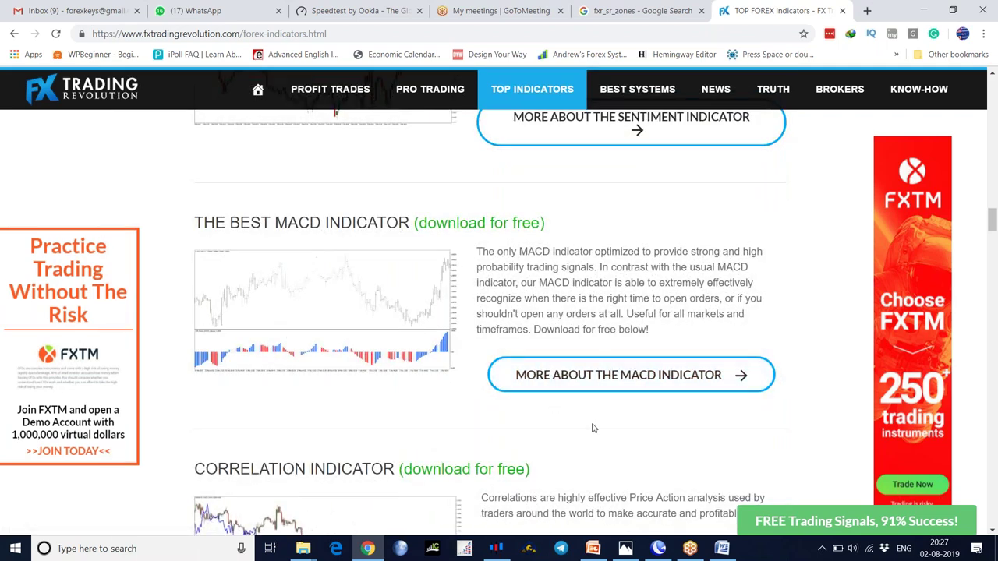
scroll(593, 428, down, 2)
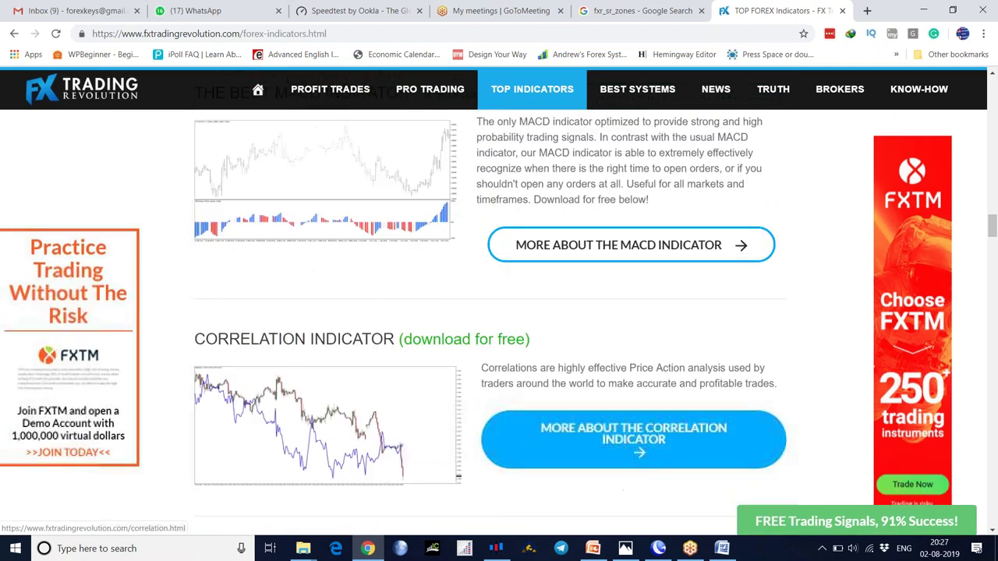
scroll(623, 490, down, 2)
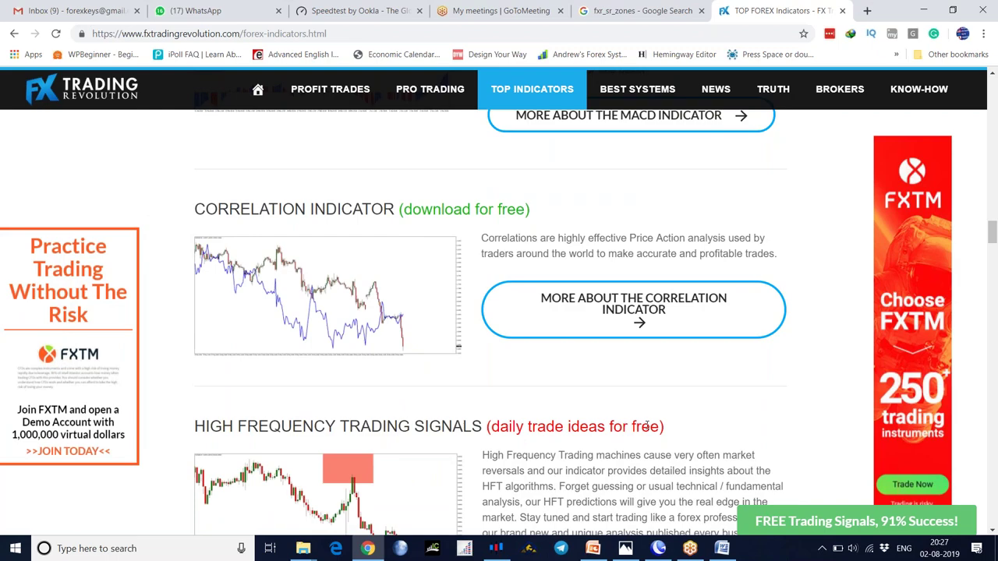
scroll(647, 411, up, 20)
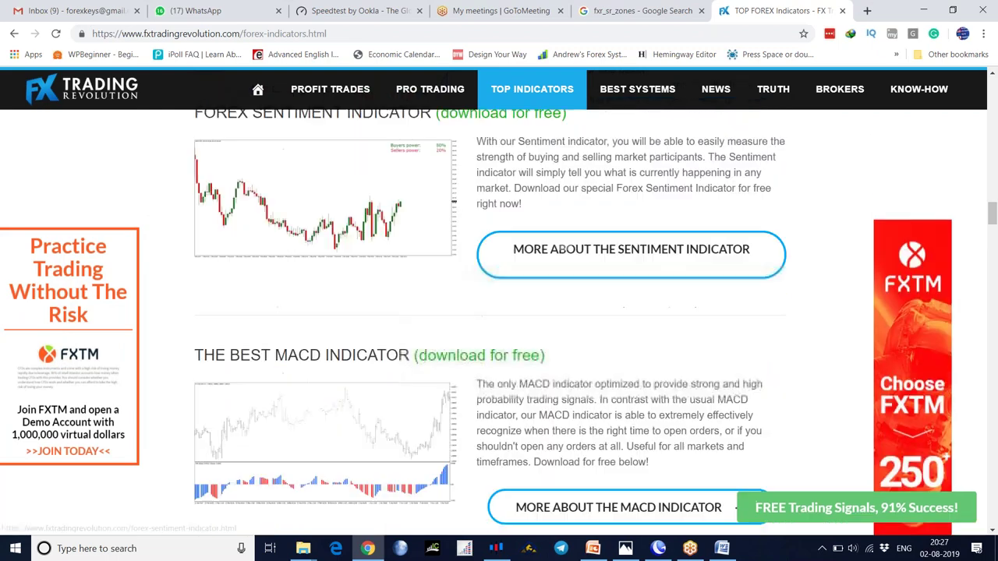
scroll(499, 301, up, 10)
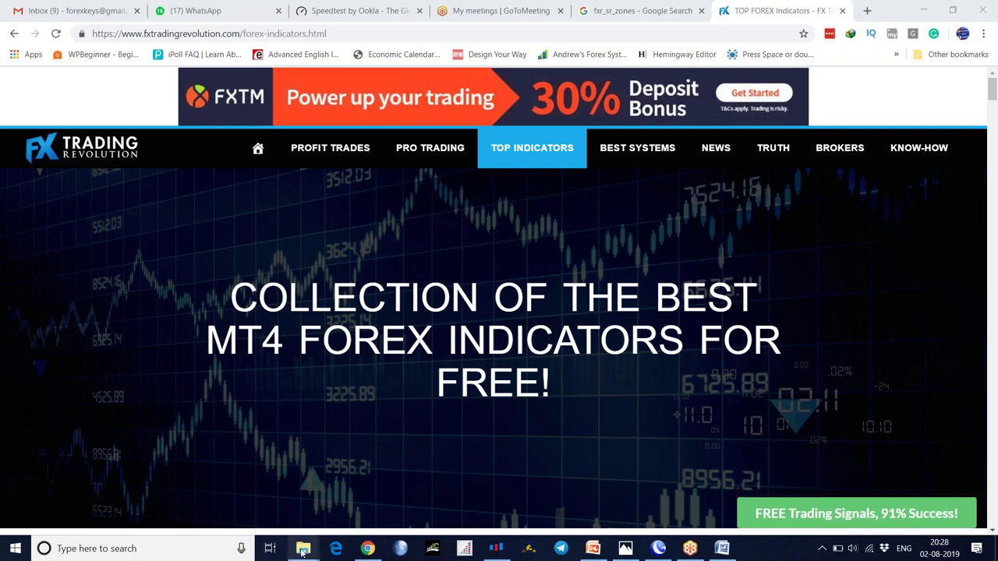
mouse_move(303, 551)
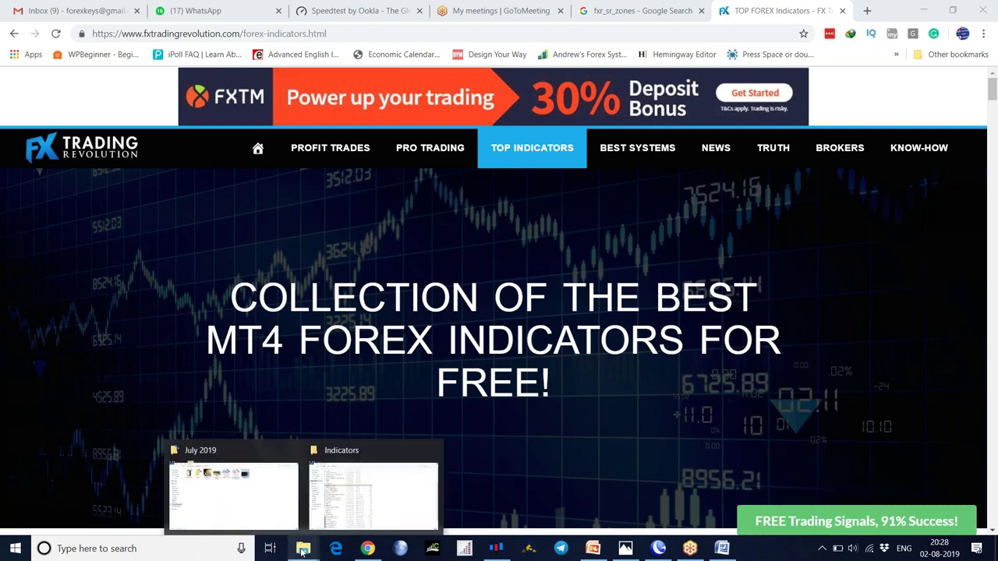
- In File Explorer, open the Forex folder on New Volume (E:)
click(345, 508)
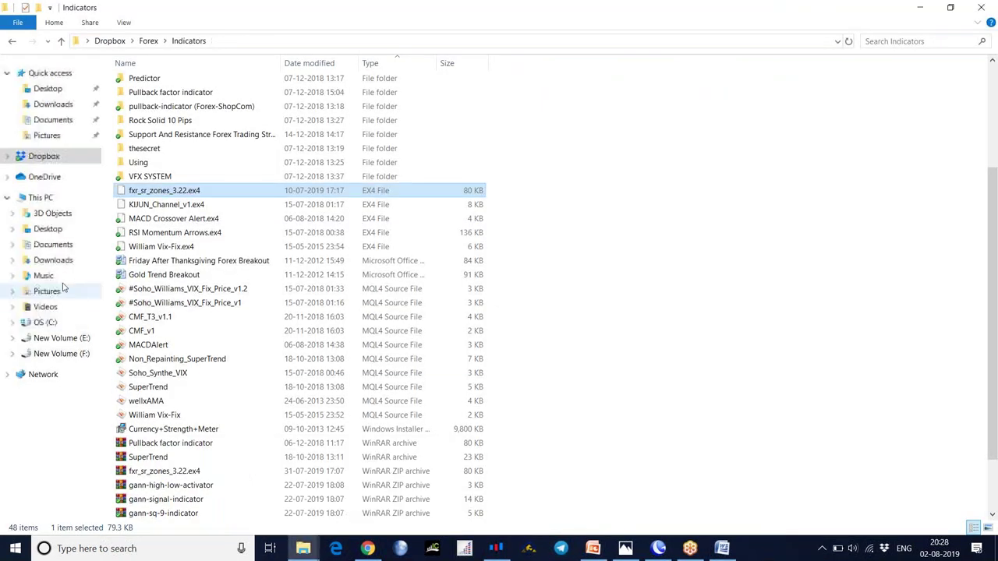
click(85, 341)
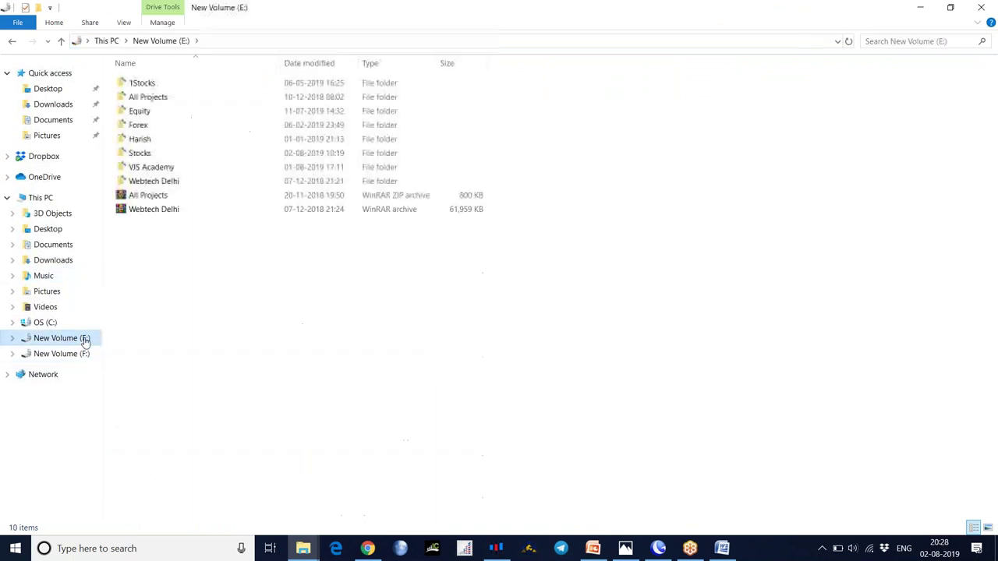
click(148, 126)
double_click(148, 126)
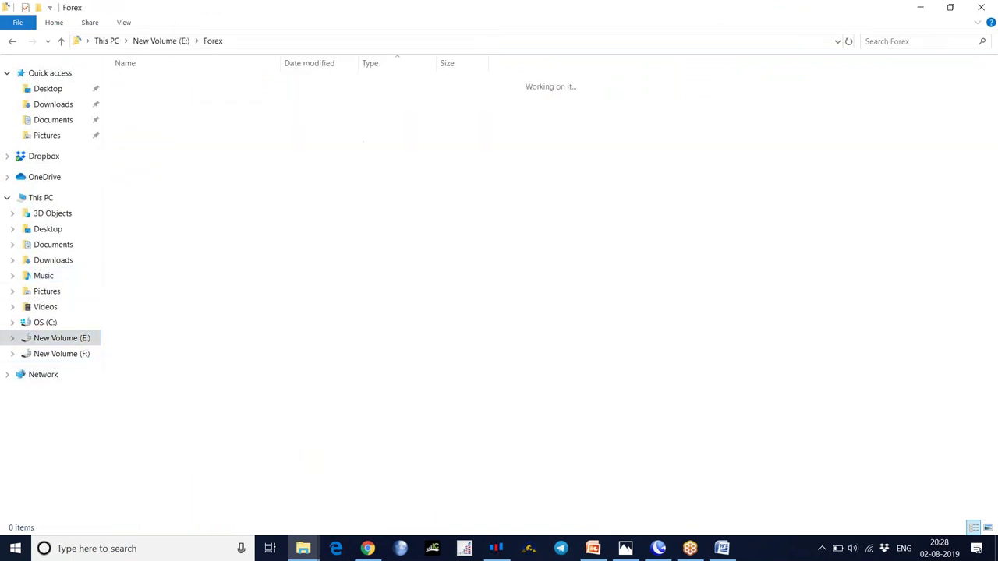
- Look through the forex indicators folder, then return to Forex
double_click(148, 238)
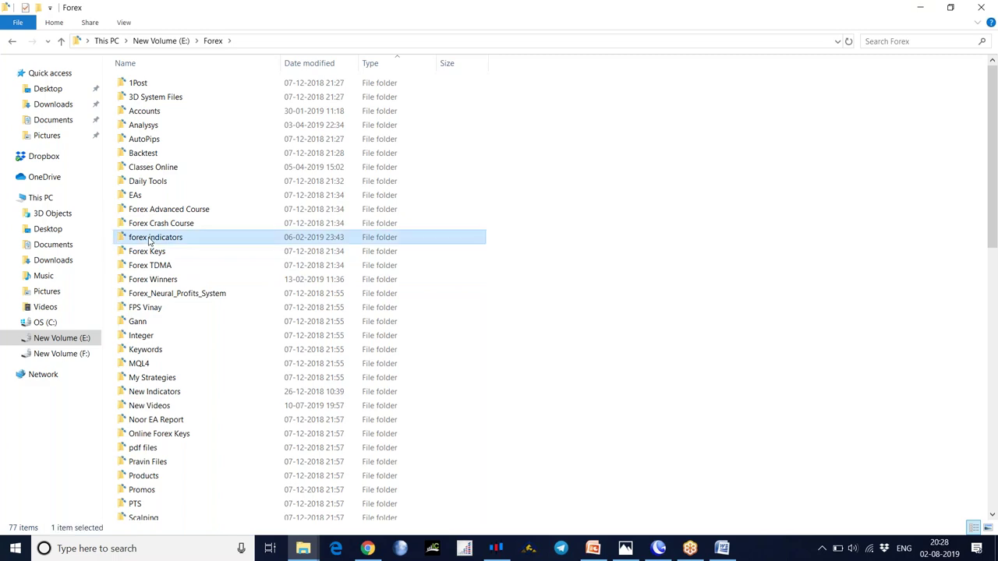
scroll(245, 264, down, 5)
scroll(246, 262, down, 3)
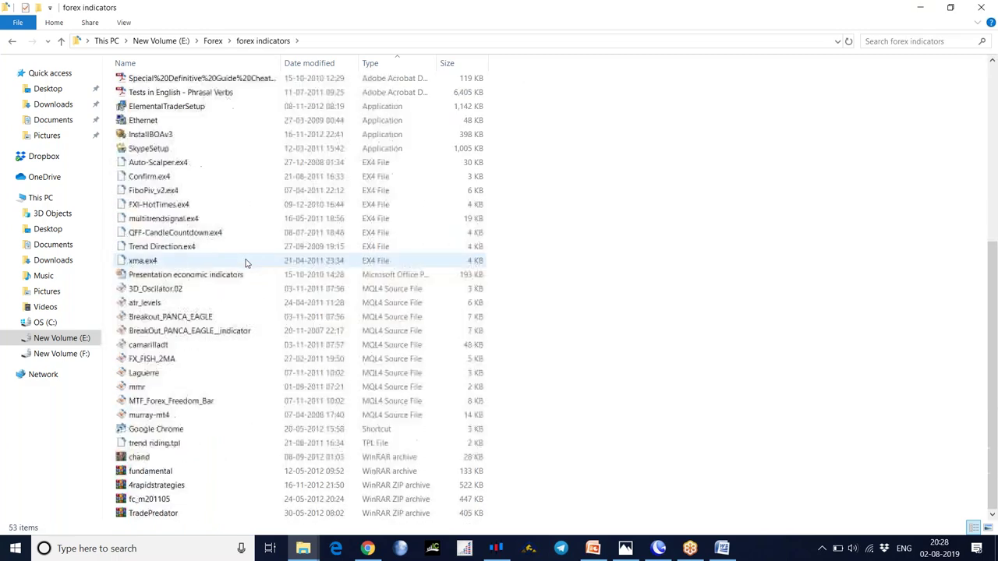
scroll(247, 263, up, 8)
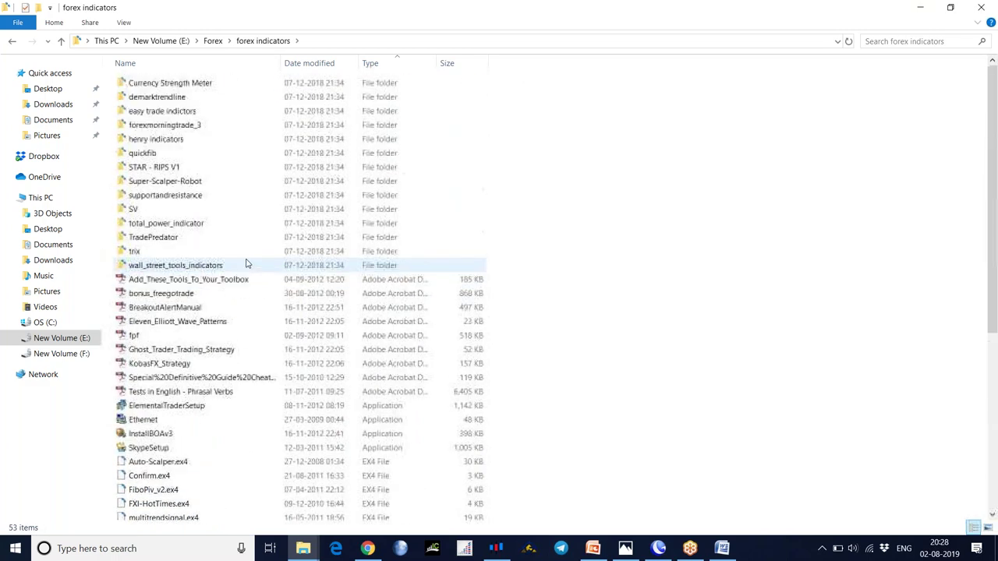
click(11, 40)
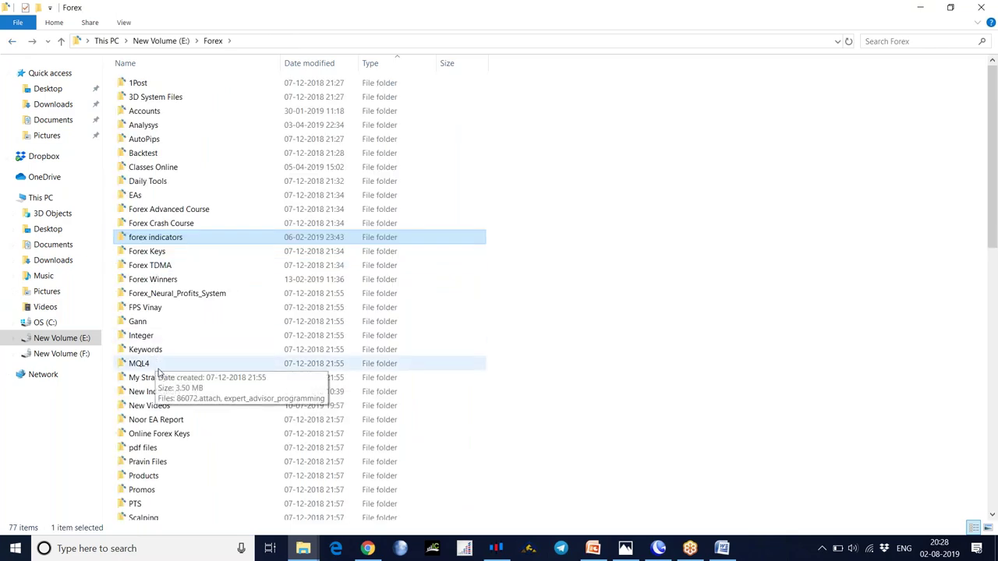
- Open the New Indicators folder and scroll through its contents
click(161, 396)
double_click(161, 396)
scroll(191, 262, down, 4)
scroll(202, 312, up, 4)
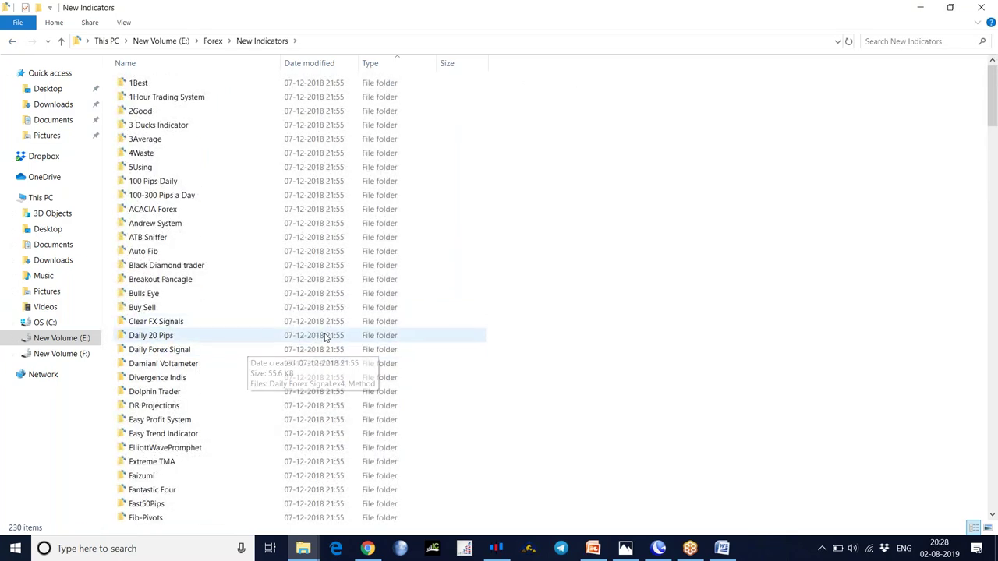
scroll(329, 343, down, 5)
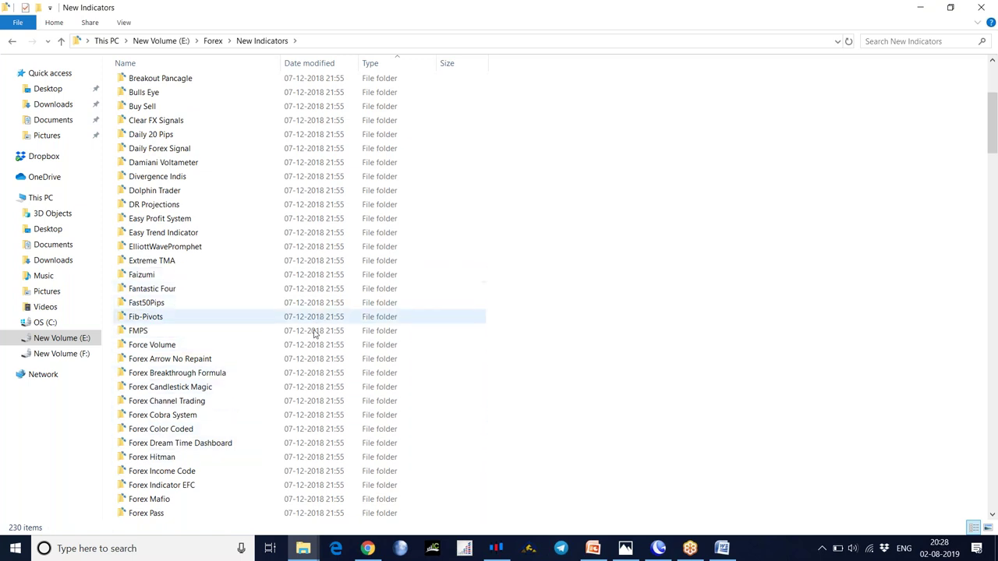
scroll(314, 334, down, 1)
scroll(314, 334, down, 20)
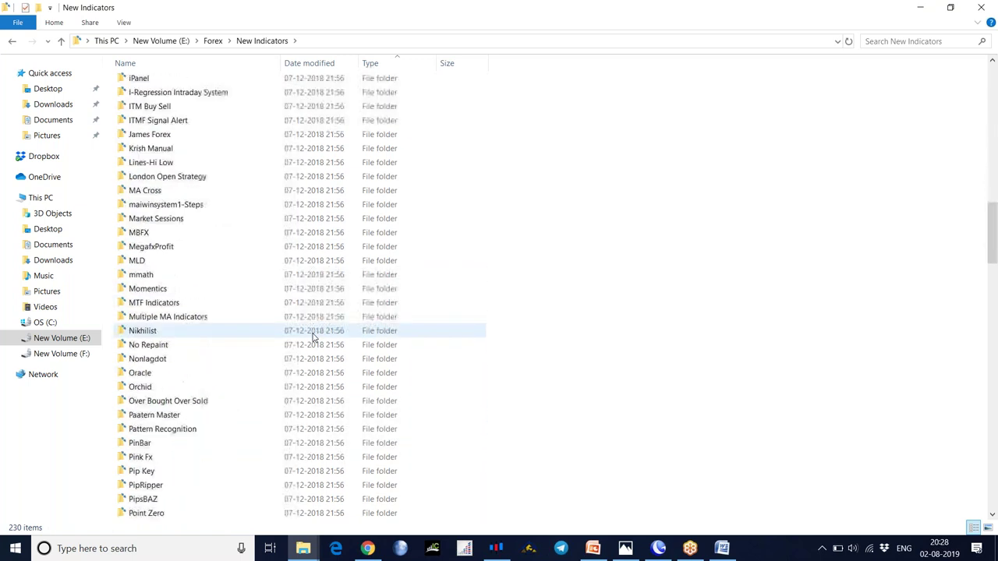
scroll(314, 336, up, 20)
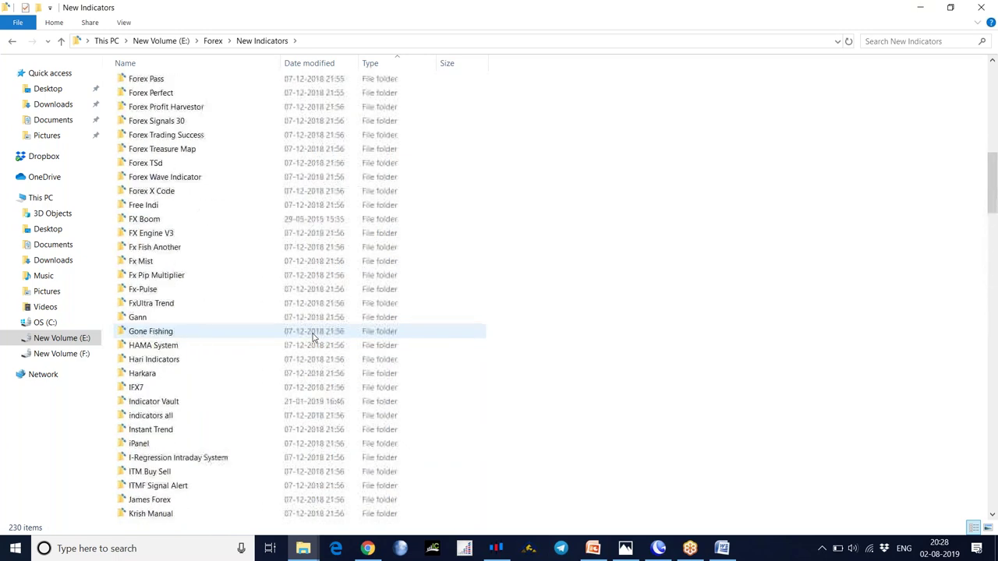
- Check the 1Best folder, then go back through New Indicators to Forex
double_click(162, 85)
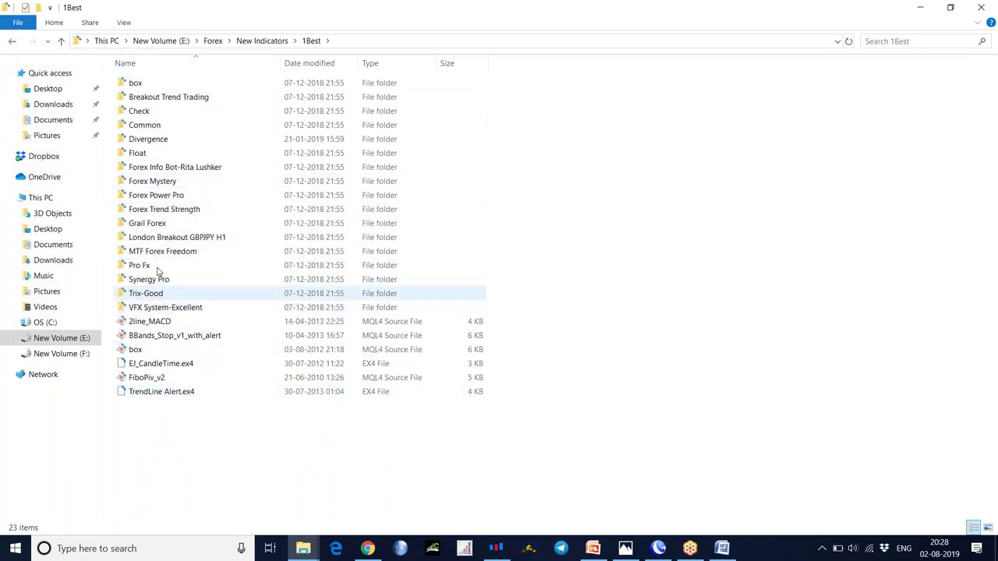
click(12, 45)
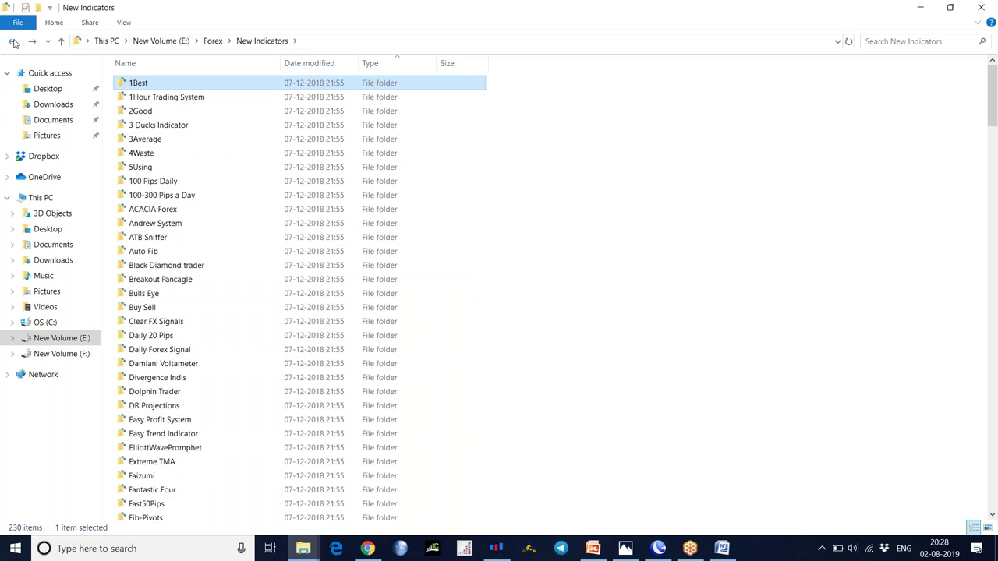
scroll(185, 358, down, 19)
scroll(185, 359, up, 19)
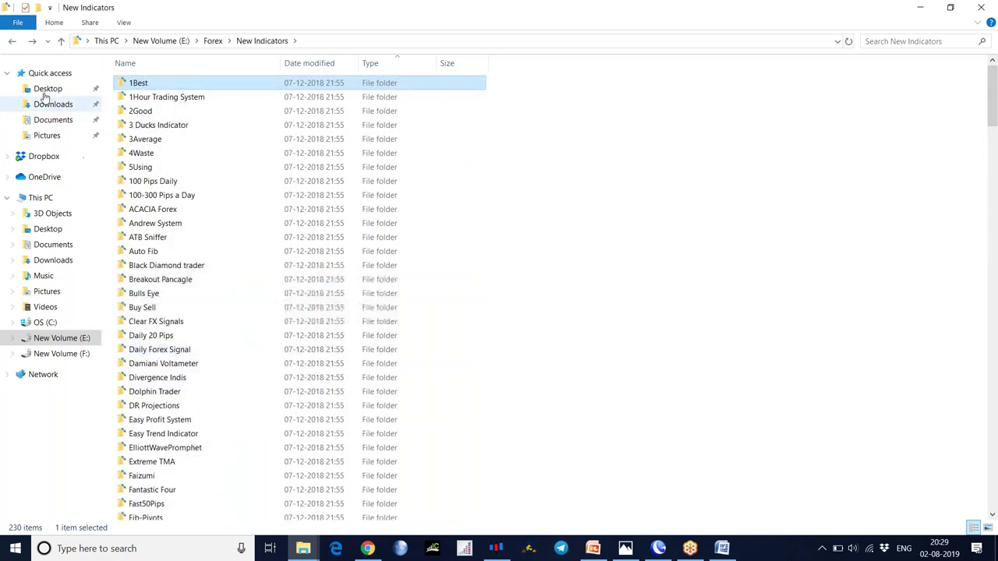
click(13, 44)
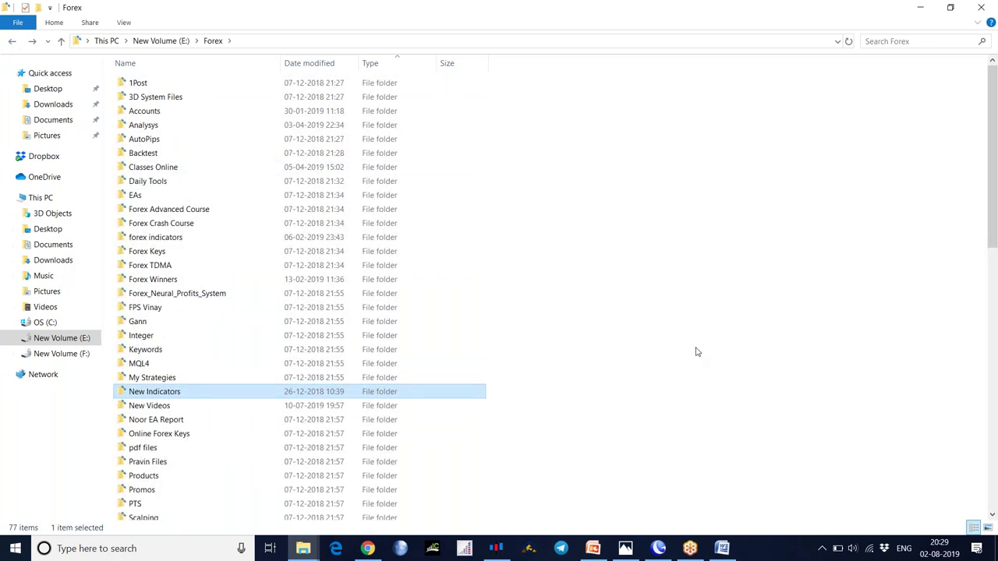
- View the TestOnRealAccount image in Forex Winners > 30 Pips > 30pips, then close Photos
click(179, 282)
double_click(178, 282)
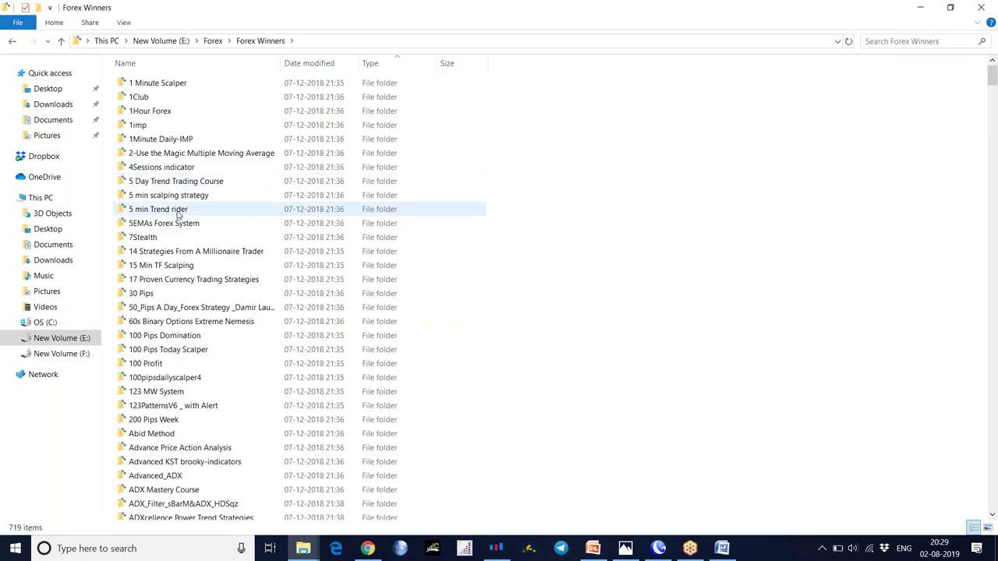
double_click(160, 298)
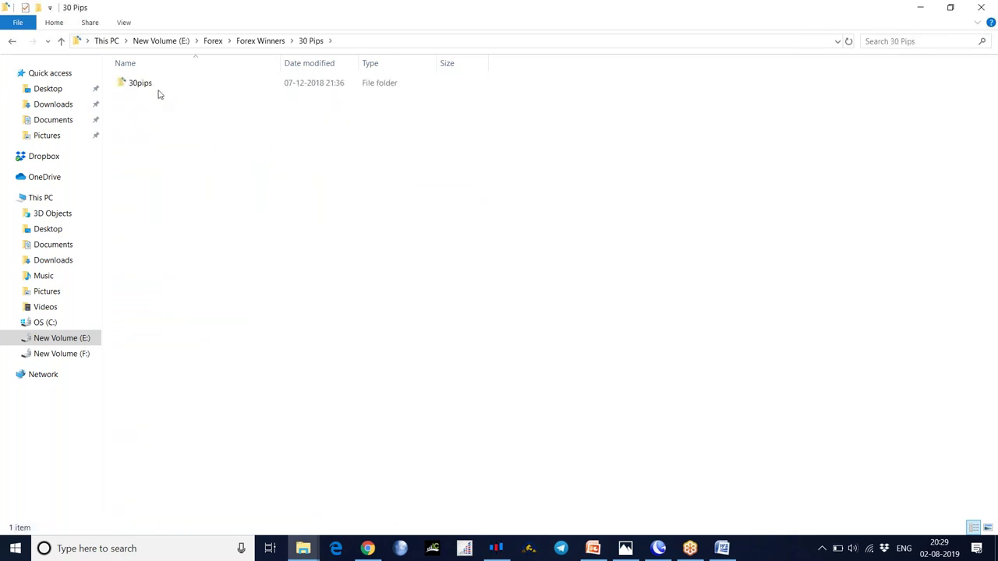
double_click(153, 87)
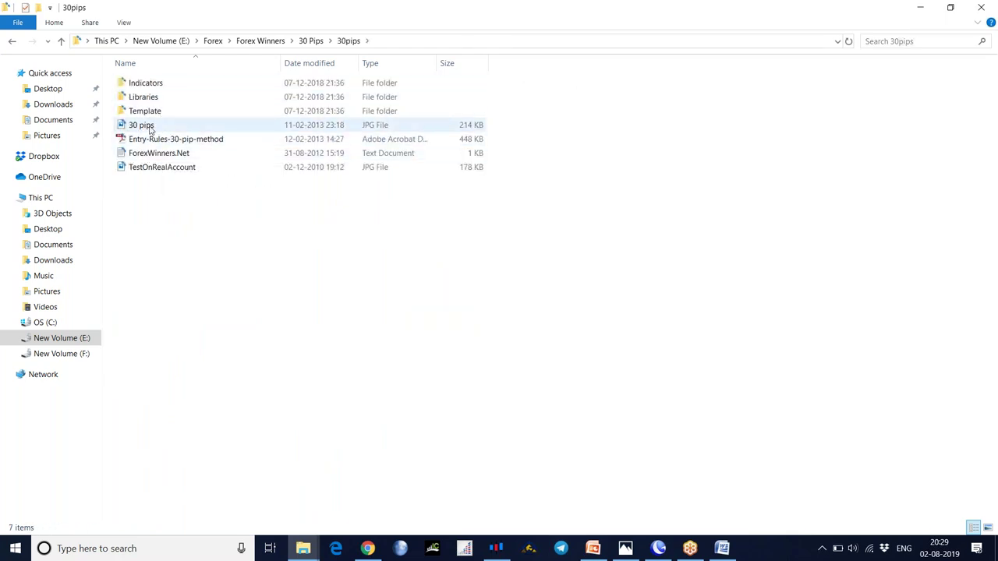
click(292, 170)
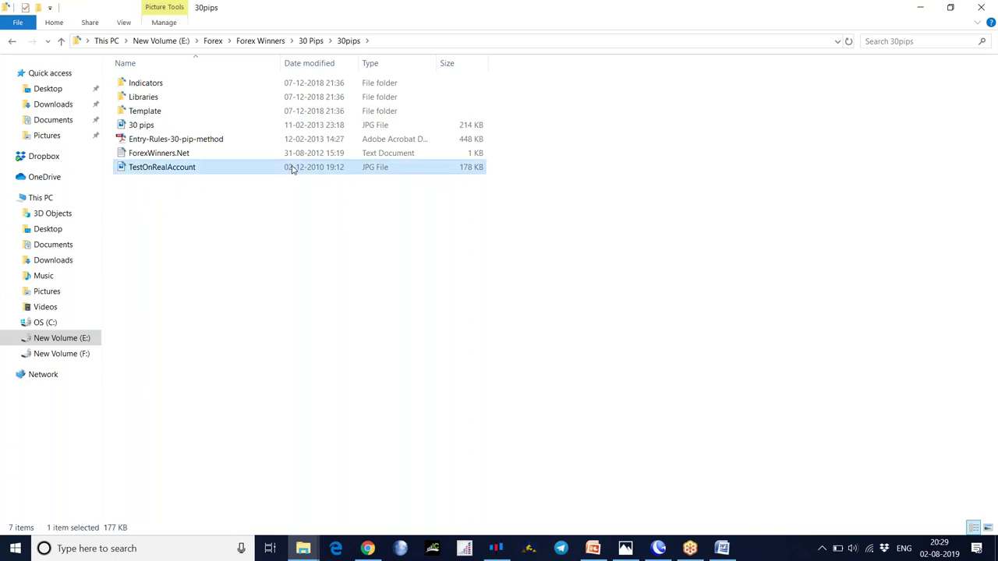
double_click(336, 169)
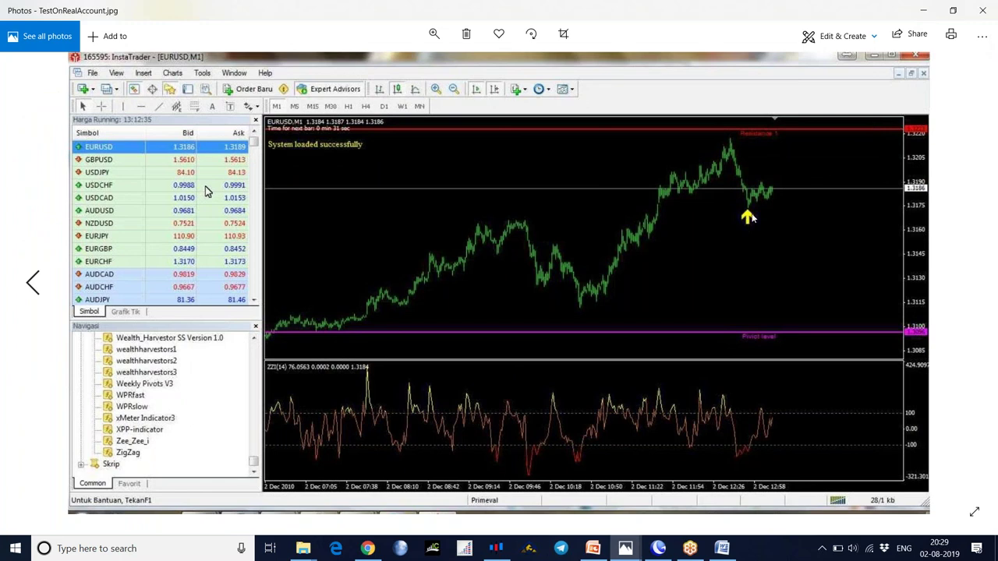
click(984, 14)
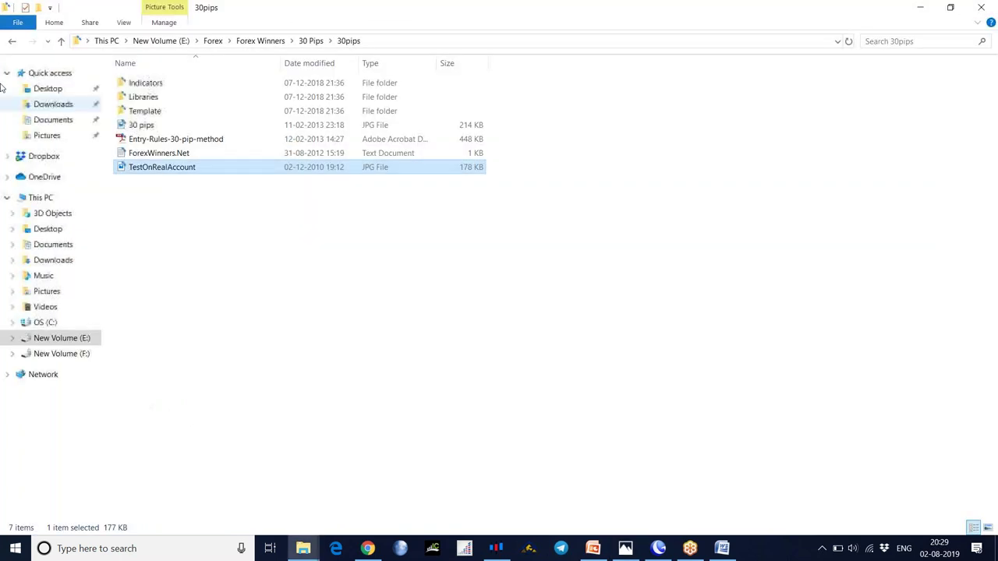
- Open 100 Pips Domination > 100pips and select the Domination System image
click(11, 45)
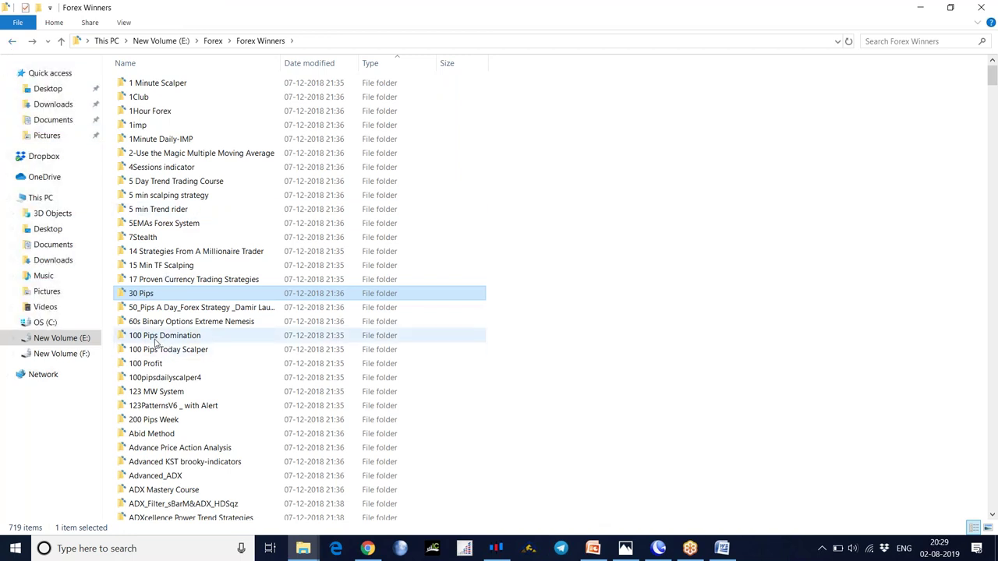
double_click(159, 338)
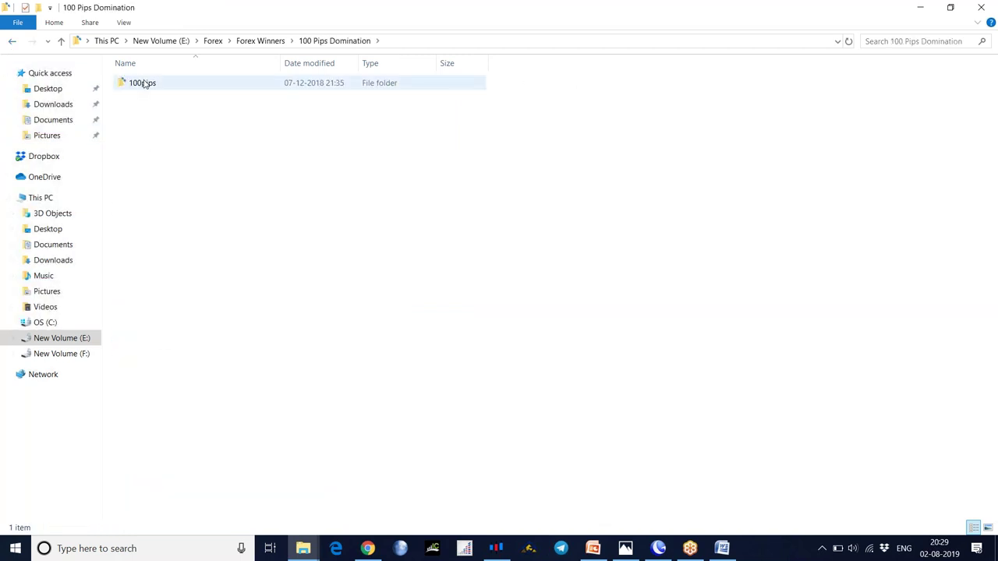
double_click(144, 85)
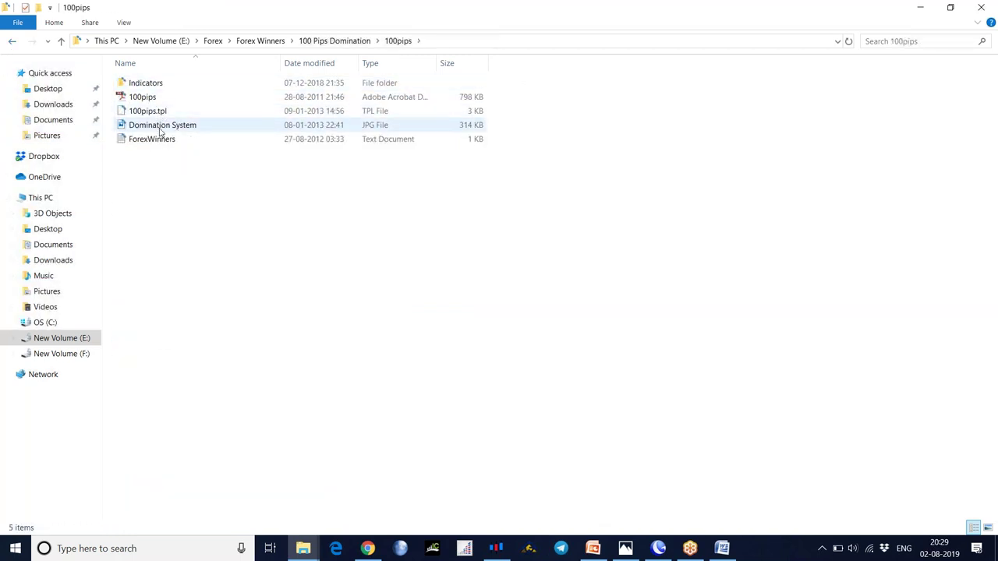
click(161, 129)
key(Return)
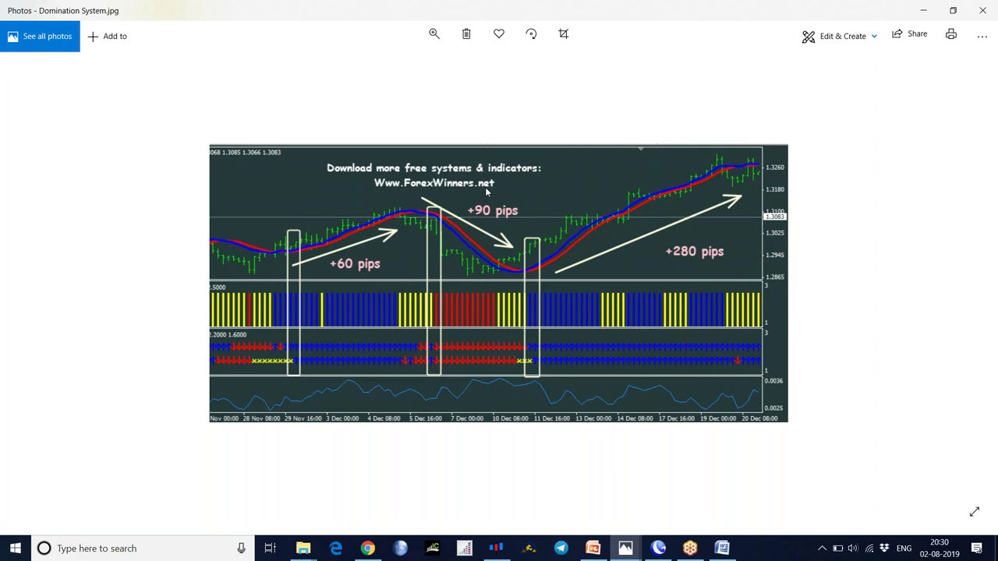
click(981, 11)
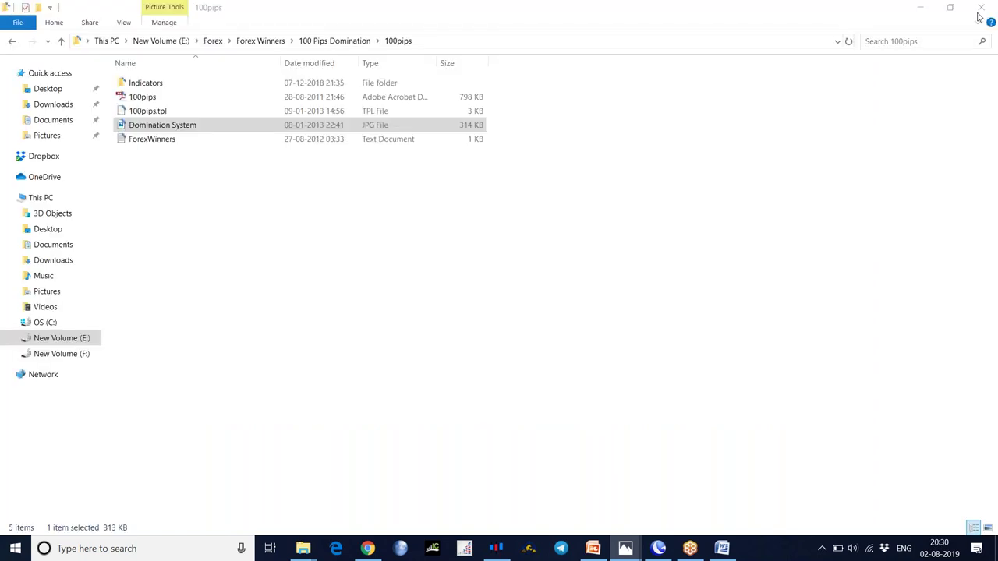
- Go back from 100pips through Forex Winners to the Forex folder
click(12, 43)
click(12, 43)
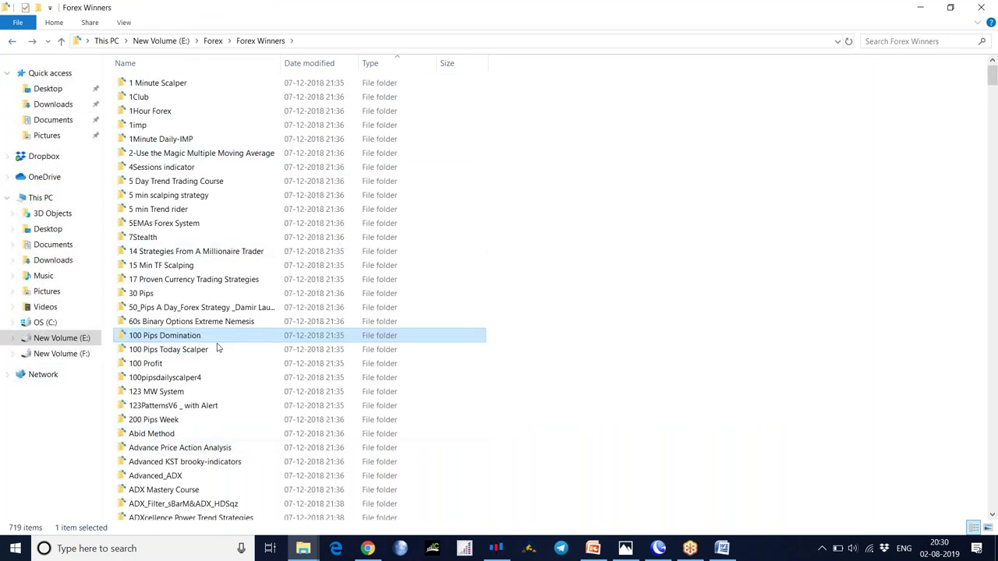
scroll(187, 362, down, 6)
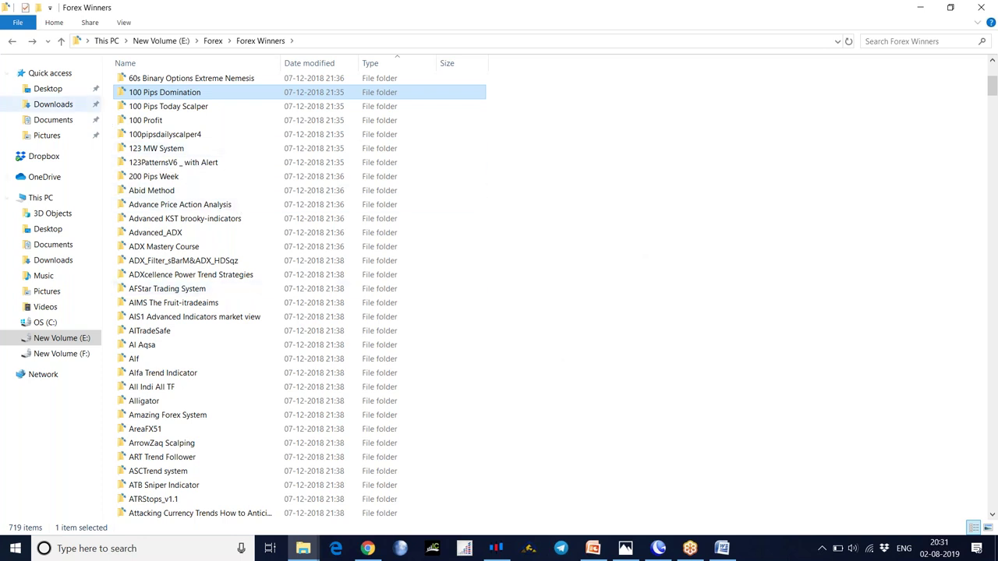
click(12, 44)
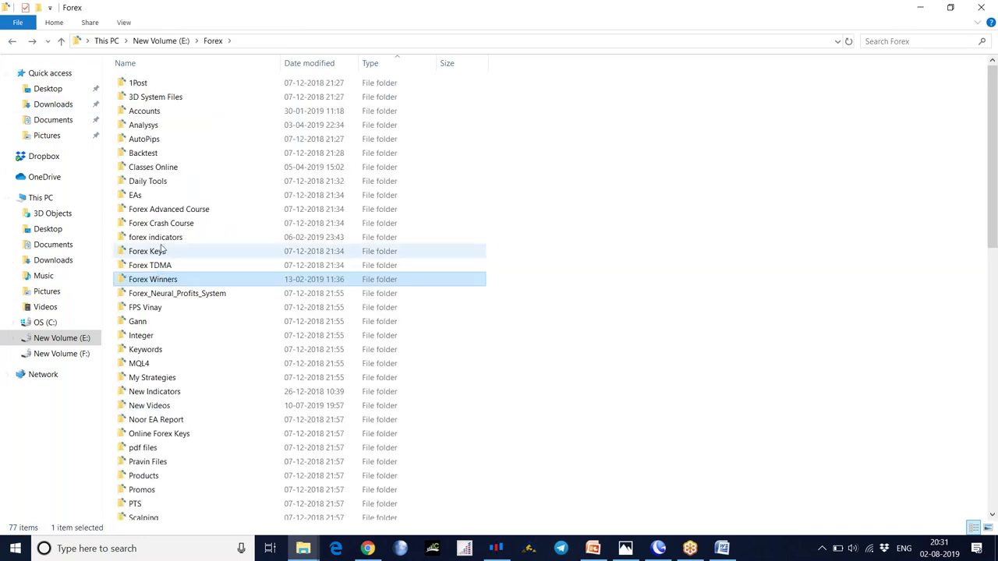
- Glance into forex indicators and New Indicators, returning to Forex each time
double_click(160, 235)
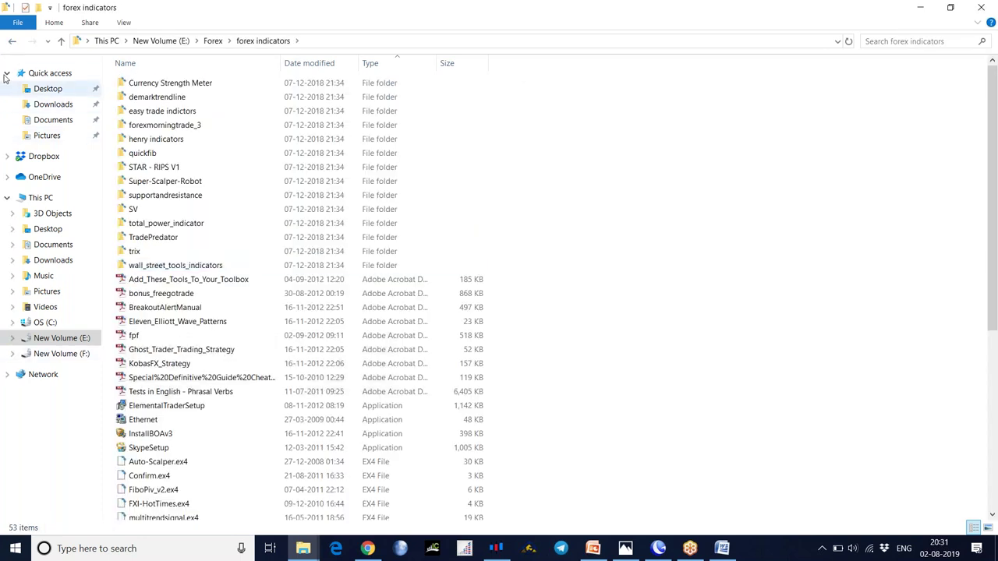
click(12, 40)
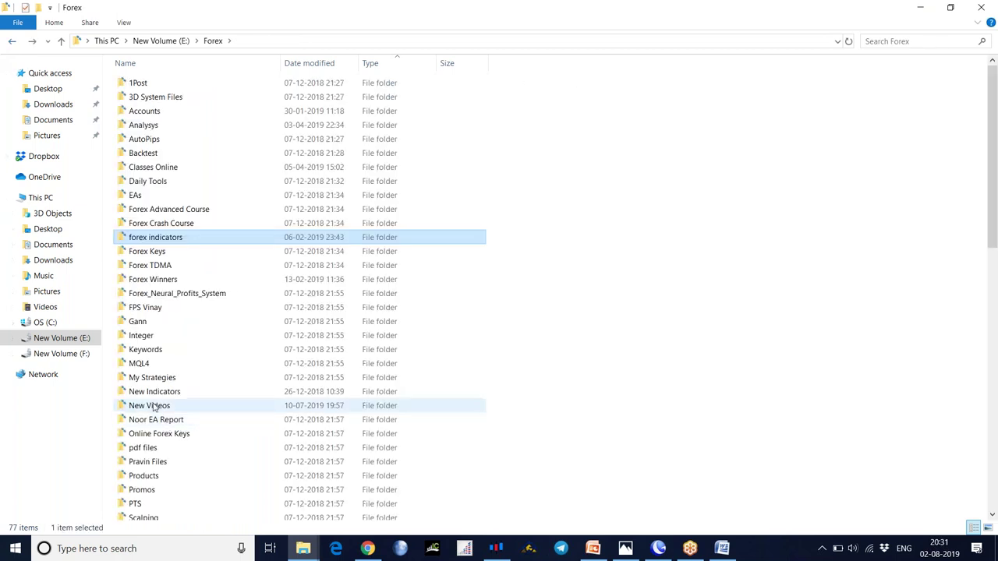
key(Return)
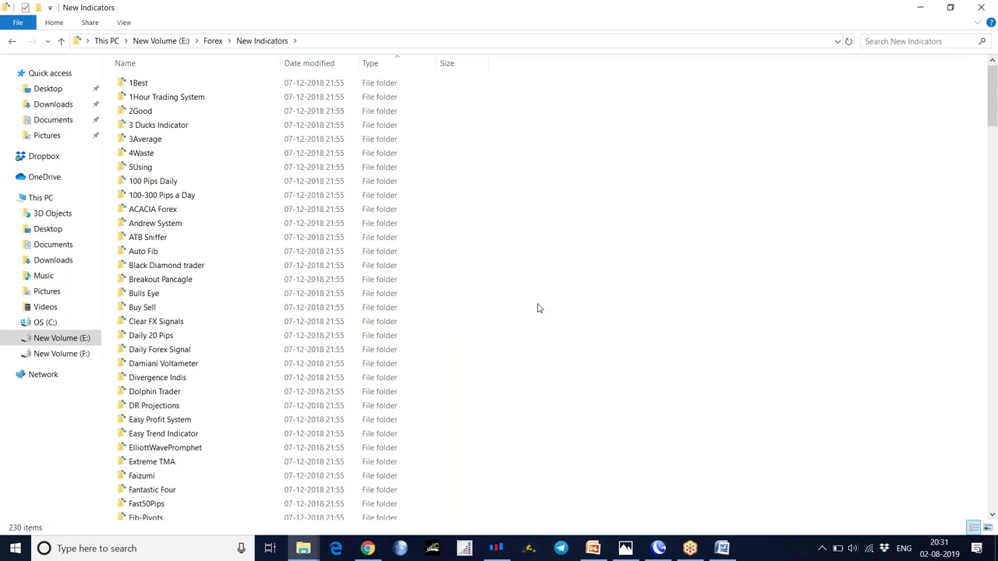
click(12, 42)
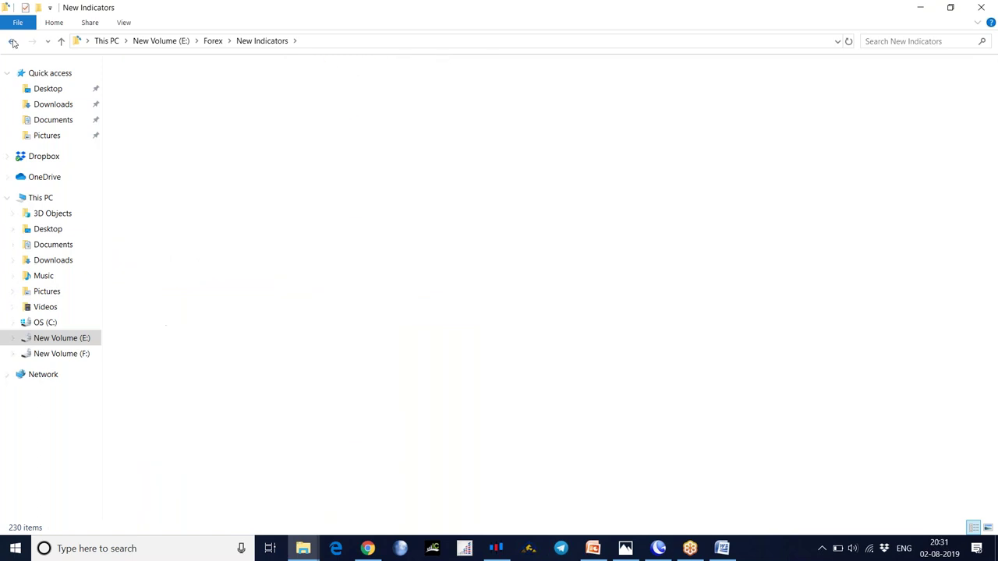